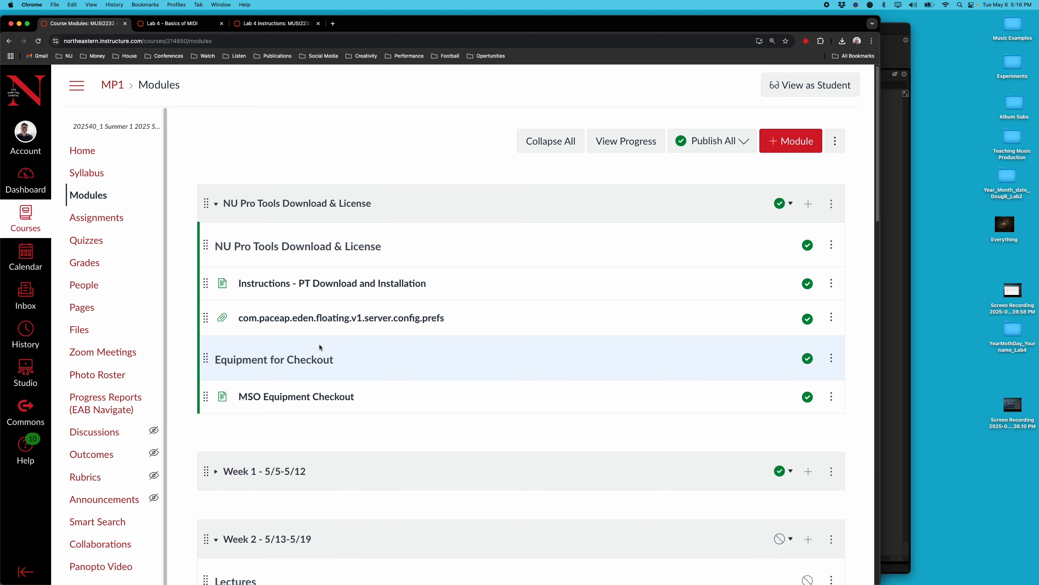
# Open the PT Download and Installation instructions and follow the CAMDProTools link to the Mac folder inside Pro Tools Plugins.
pyautogui.scroll(-1, 324, 320)
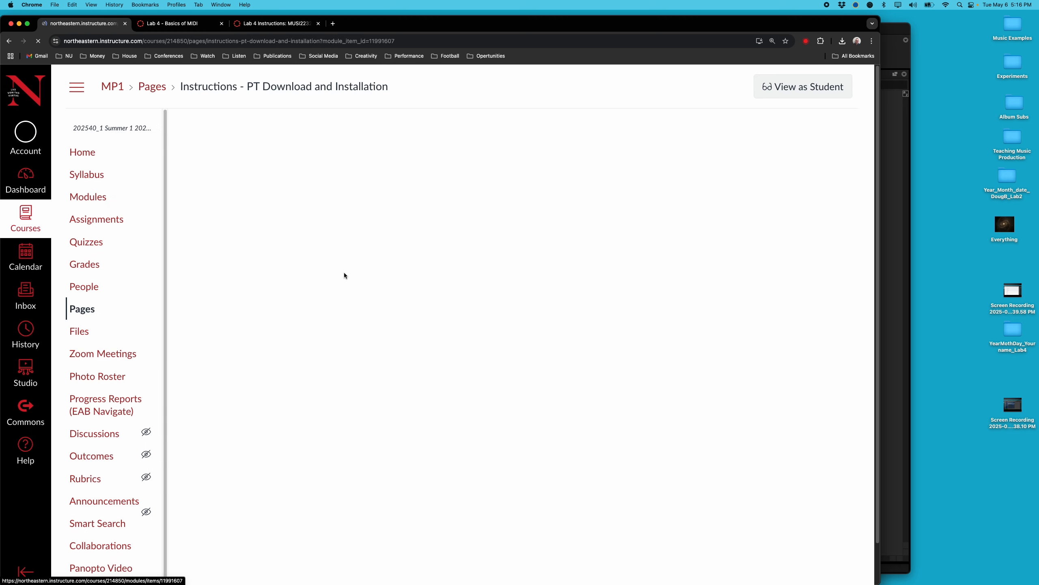
pyautogui.scroll(-10, 367, 325)
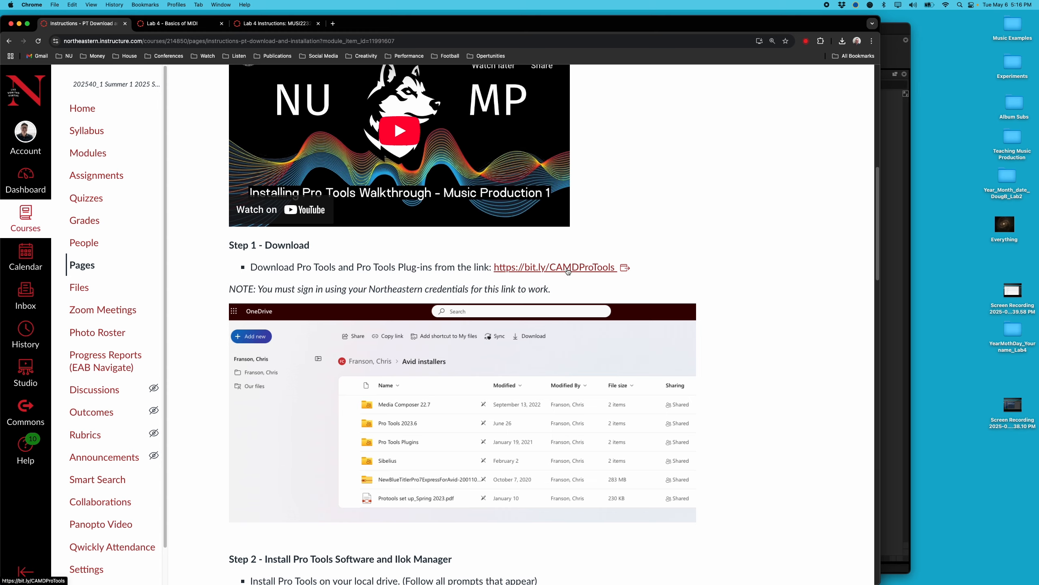
pyautogui.click(568, 267)
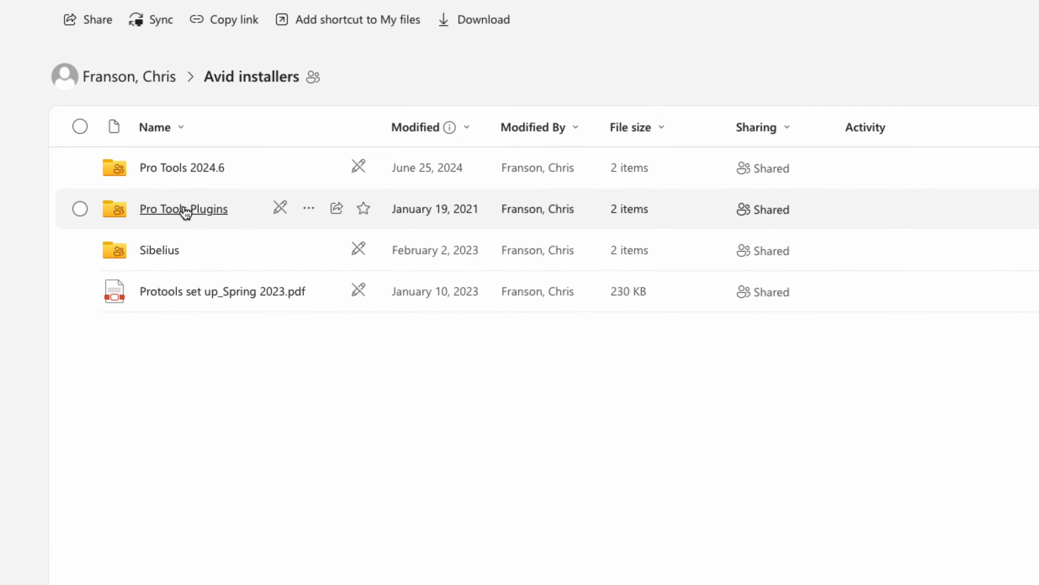
pyautogui.click(185, 209)
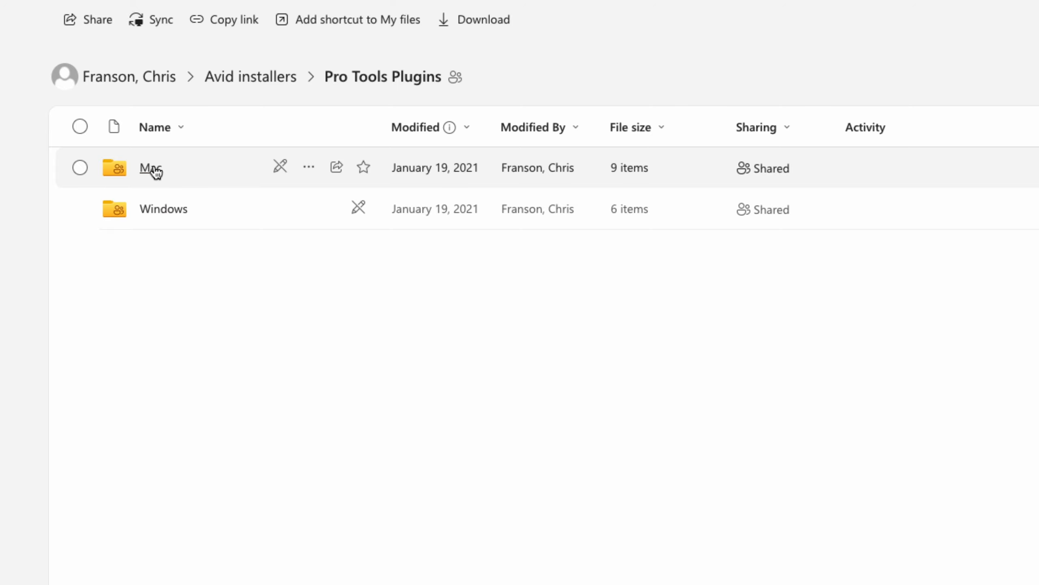
pyautogui.click(153, 169)
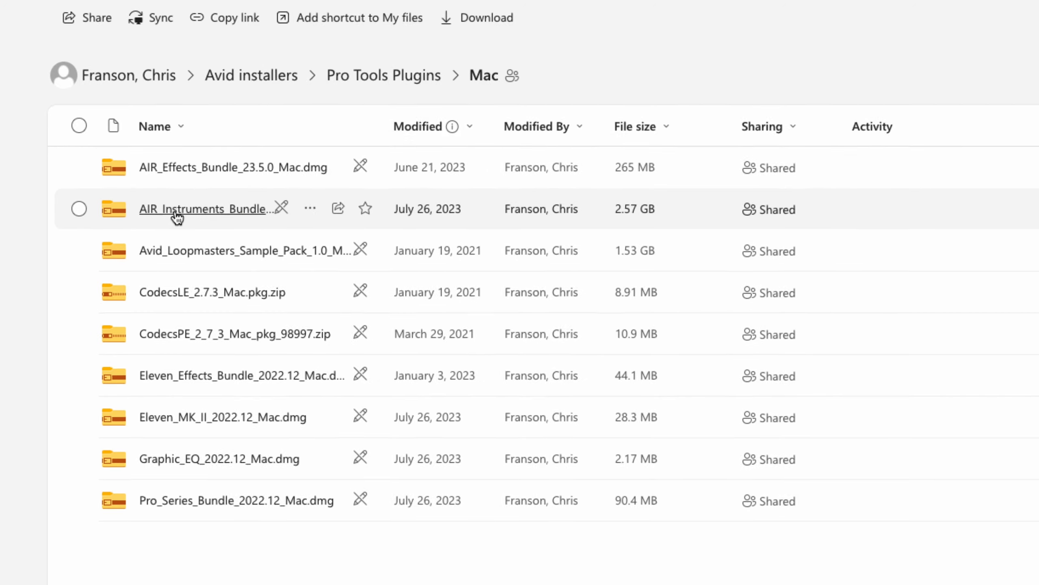
pyautogui.moveTo(175, 216)
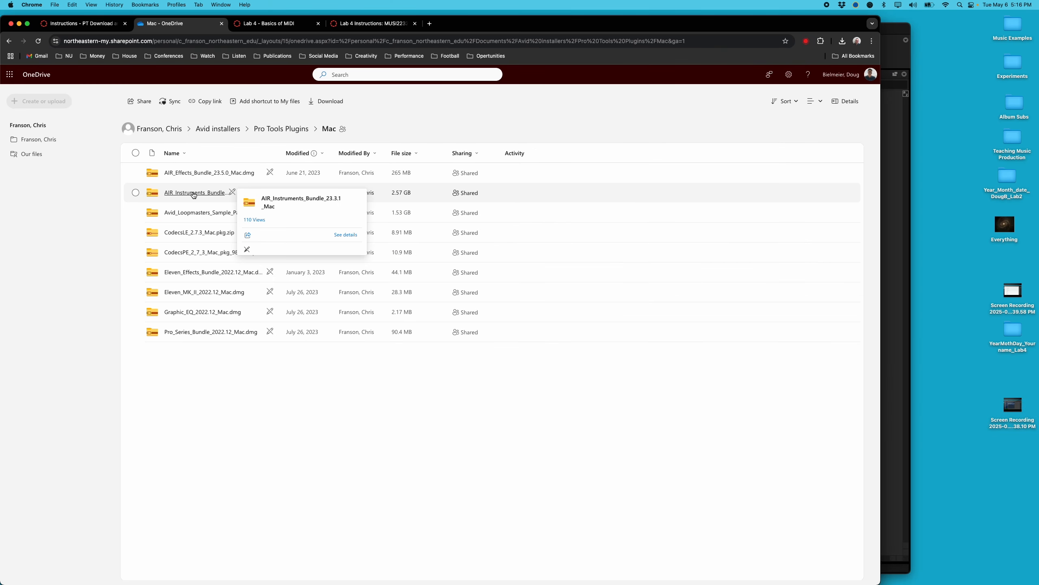
# Return to the Pro Tools installation instructions and read the steps on installing the software and the plug-in bundles.
pyautogui.click(892, 30)
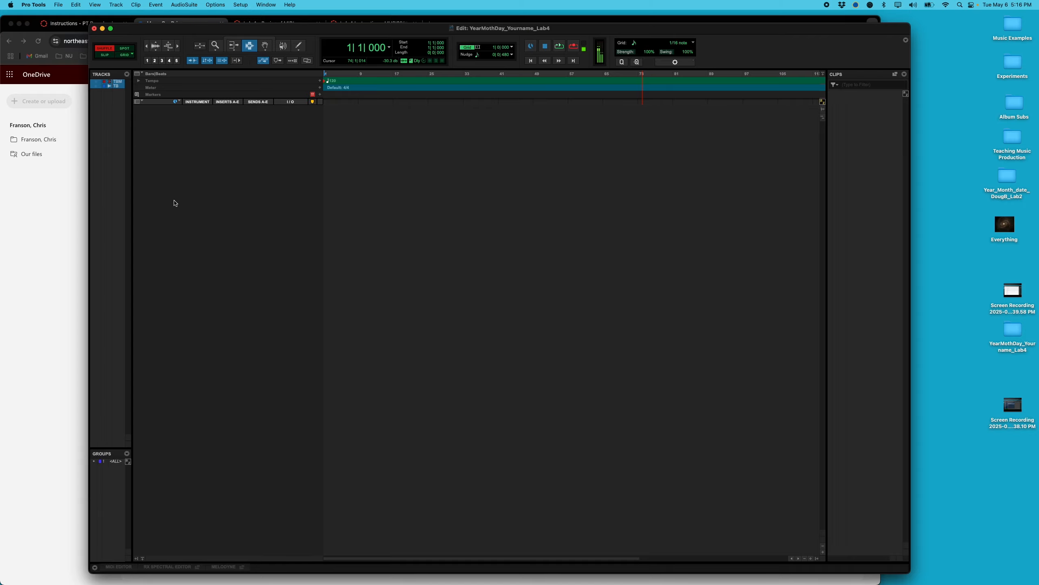
pyautogui.click(59, 236)
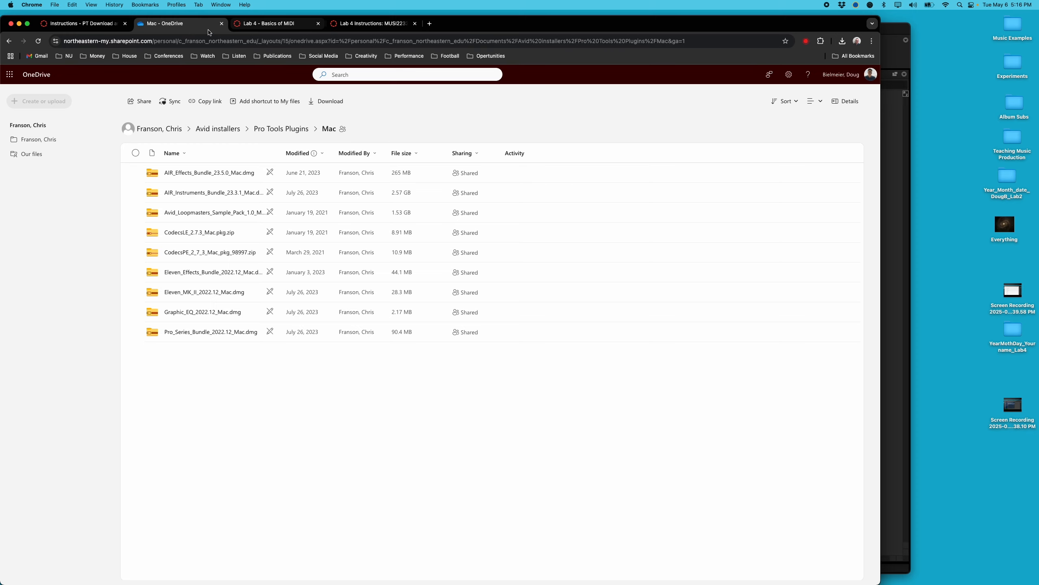
pyautogui.click(70, 26)
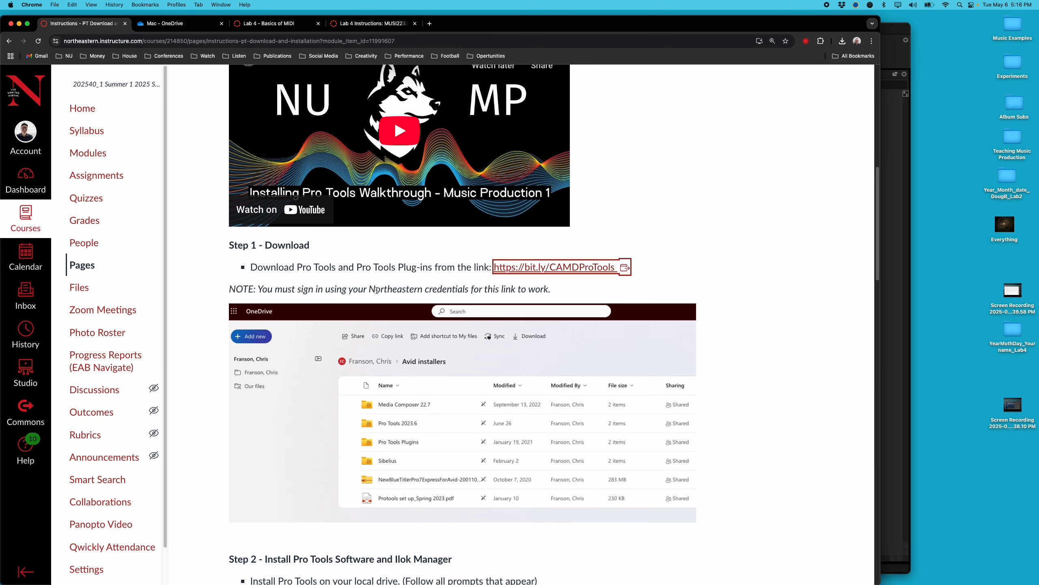
pyautogui.scroll(-7, 377, 290)
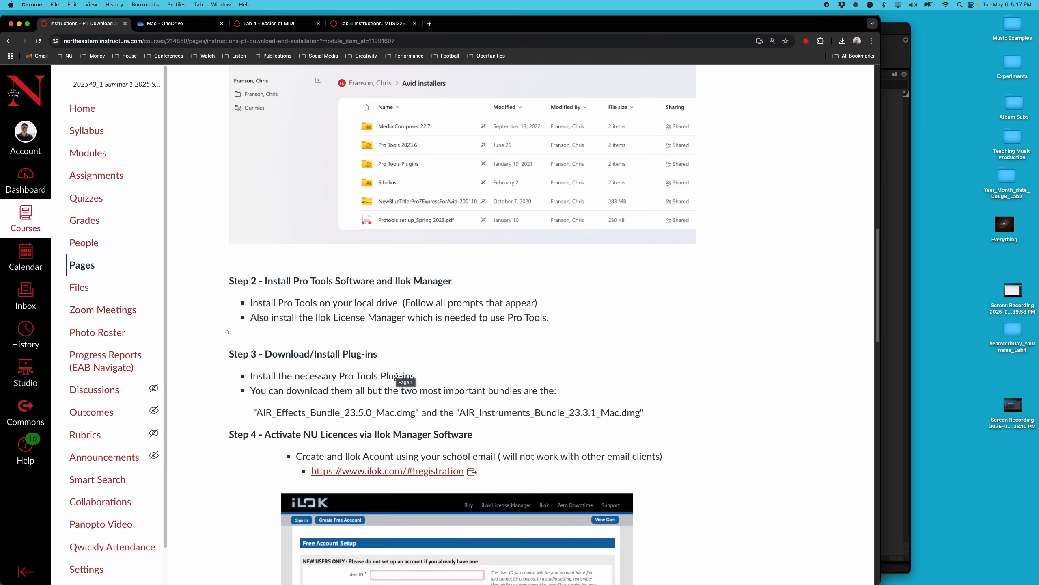
# Review the Lab 4 - Basics of MIDI assignment, from its objectives through the grading rubric.
pyautogui.click(269, 23)
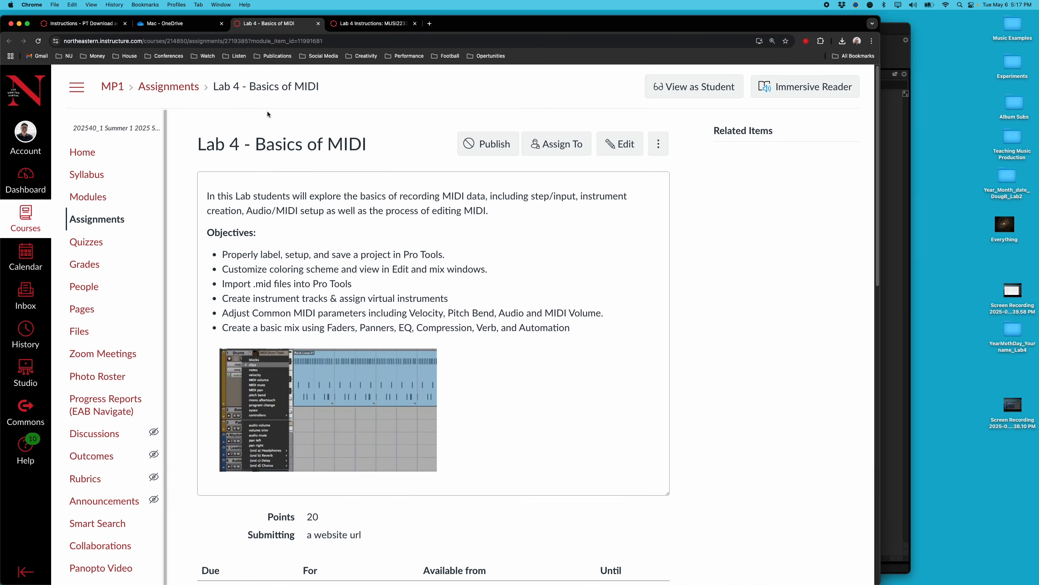
pyautogui.scroll(-2, 298, 306)
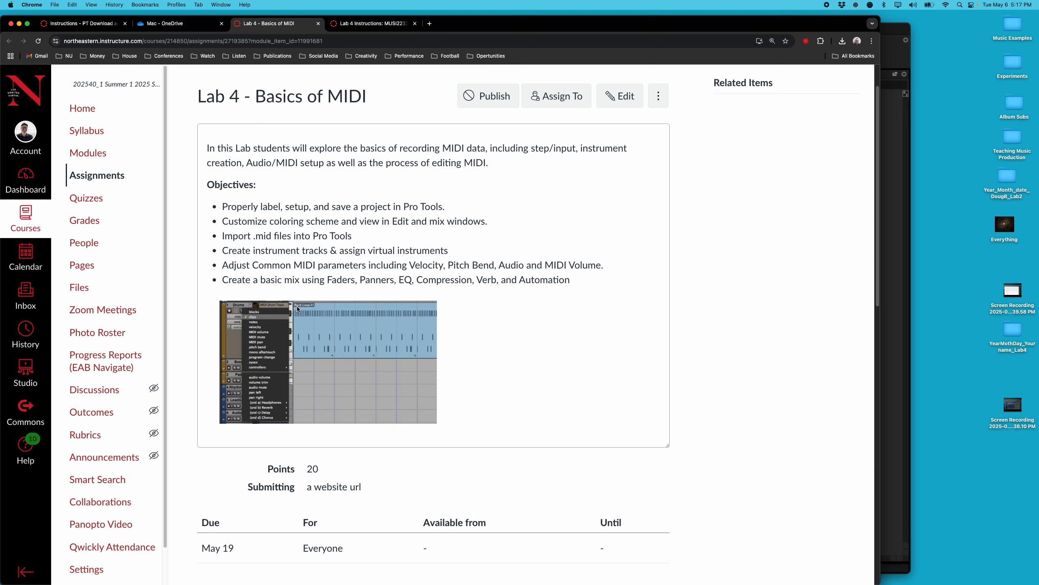
pyautogui.scroll(-5, 379, 276)
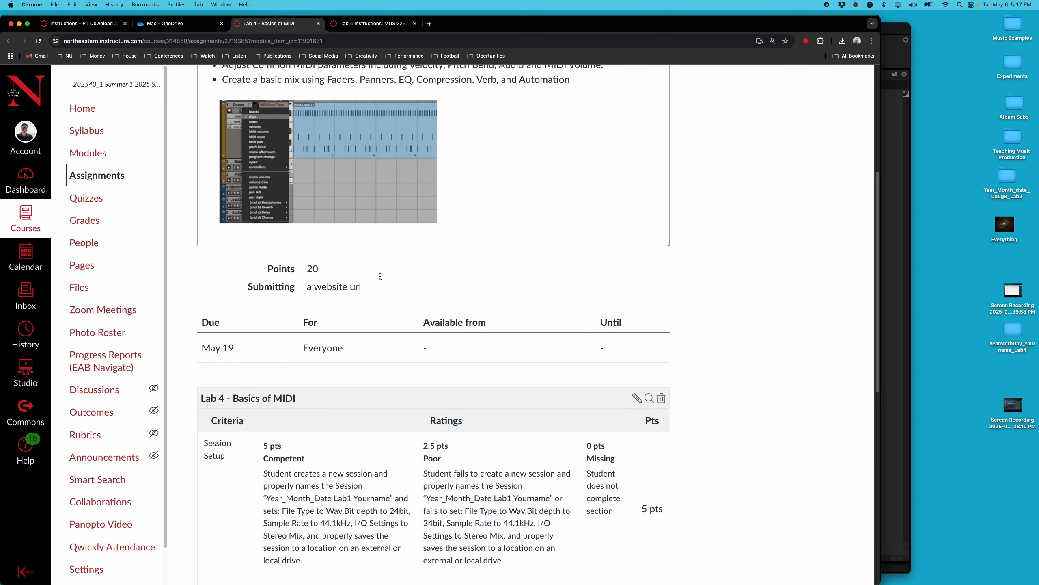
pyautogui.scroll(-6, 380, 276)
pyautogui.scroll(-1, 379, 277)
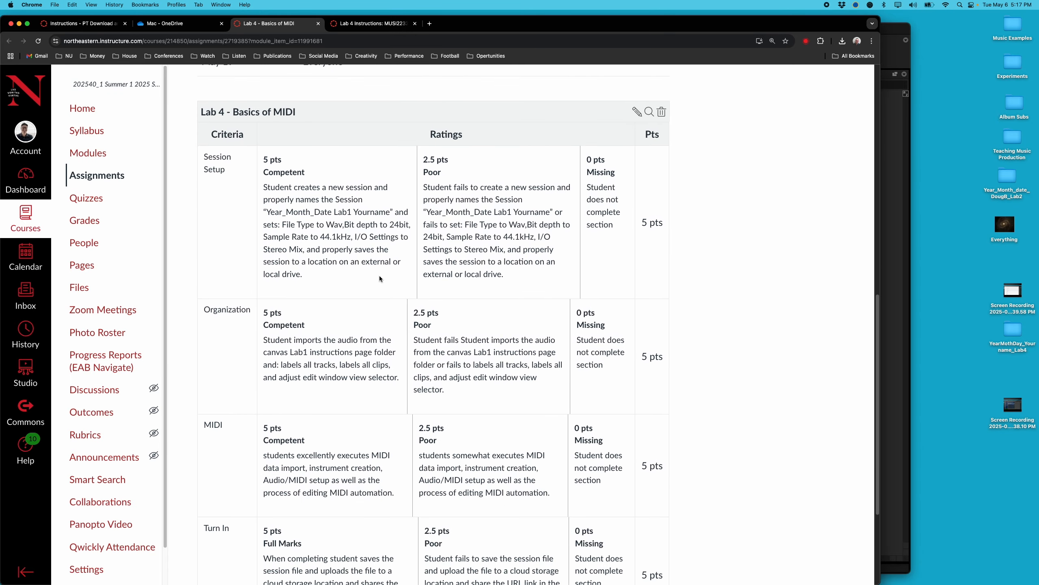
pyautogui.scroll(-2, 379, 276)
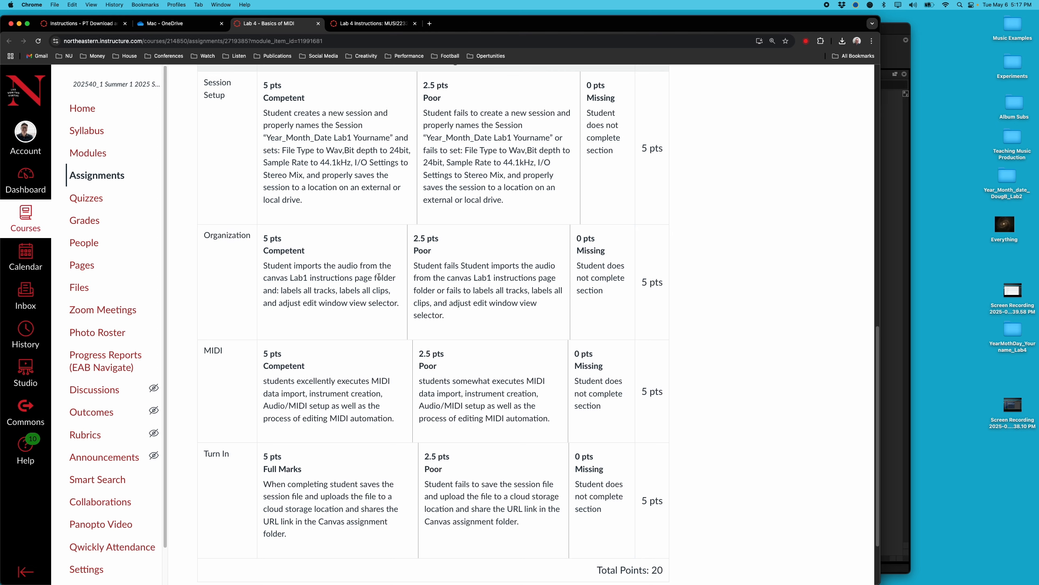
pyautogui.scroll(-3, 379, 277)
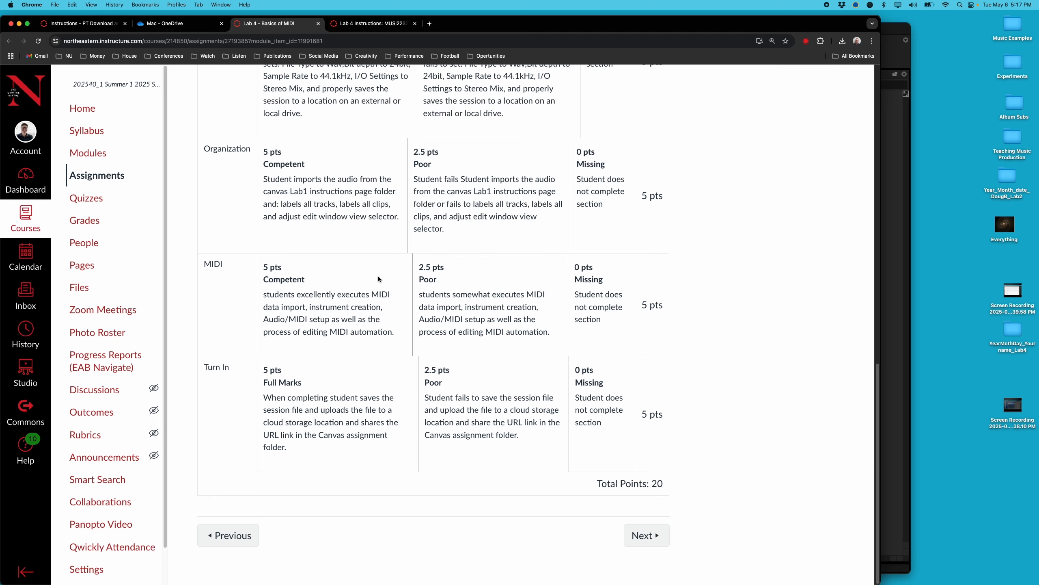
# Open the Lab 4 Instructions page and read the objectives, key commands and Create Session section.
pyautogui.click(385, 23)
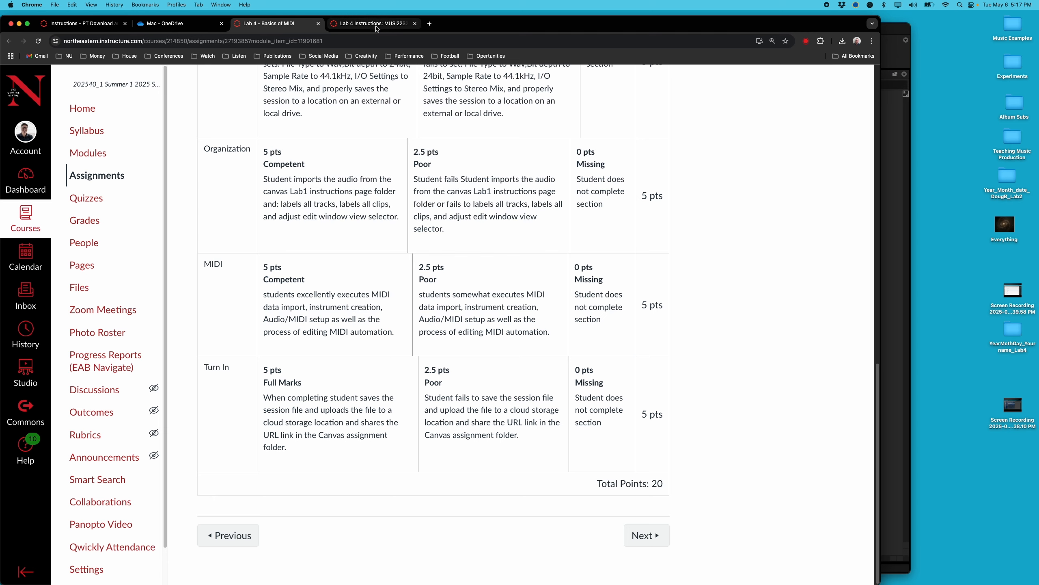
pyautogui.scroll(-2, 392, 259)
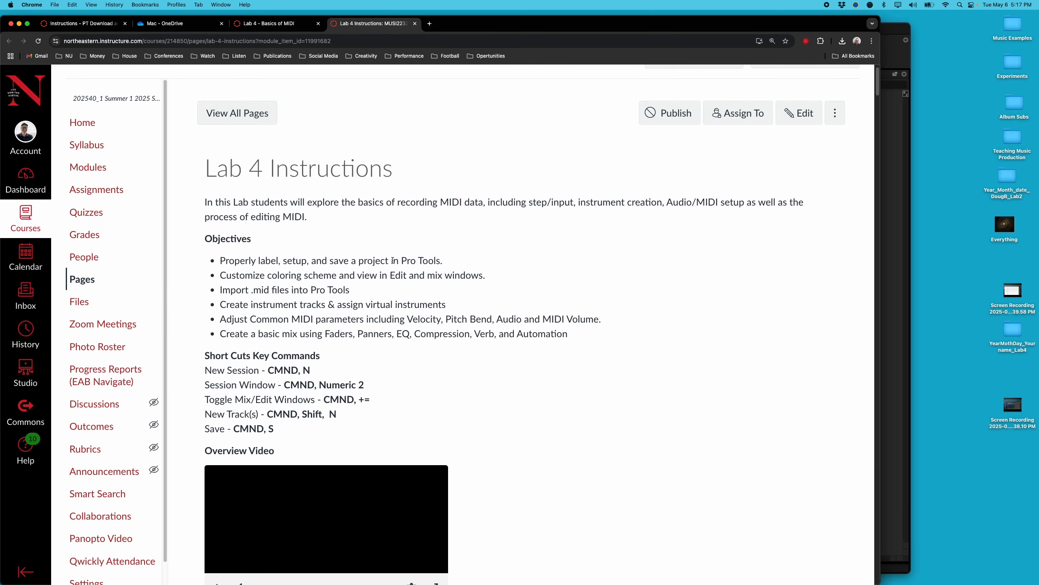
pyautogui.scroll(-4, 393, 260)
pyautogui.scroll(3, 393, 262)
pyautogui.scroll(-10, 392, 263)
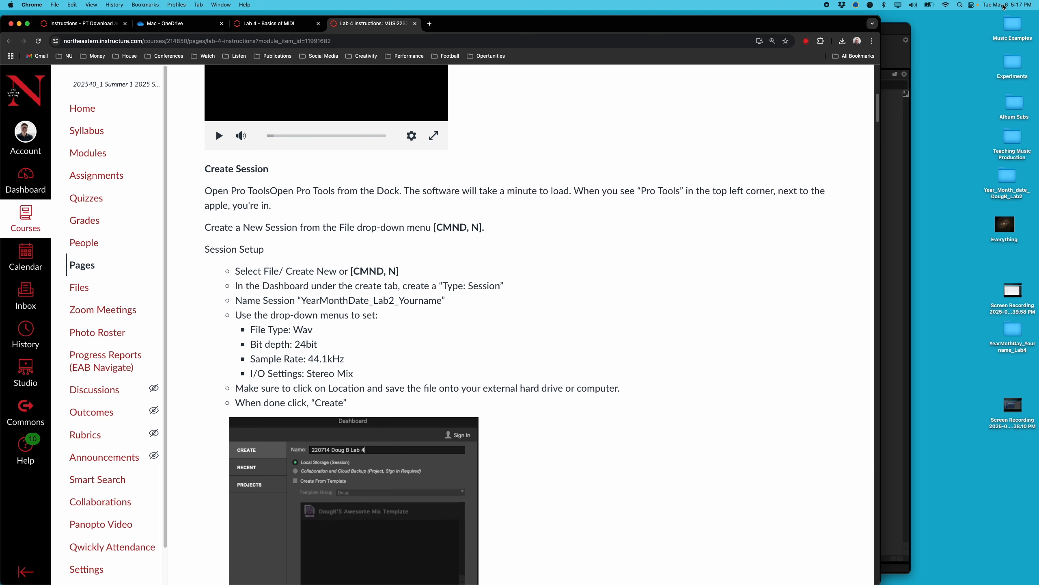
# Switch to Pro Tools, set a new session's I/O settings to Stereo Mix, and dismiss the setup without creating the session.
pyautogui.click(902, 30)
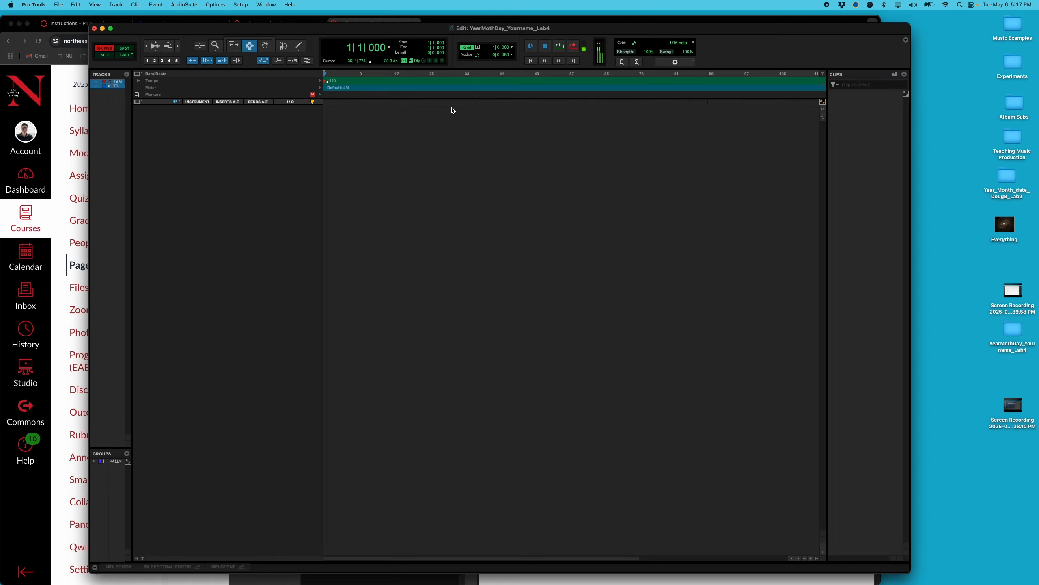
pyautogui.press('super+n')
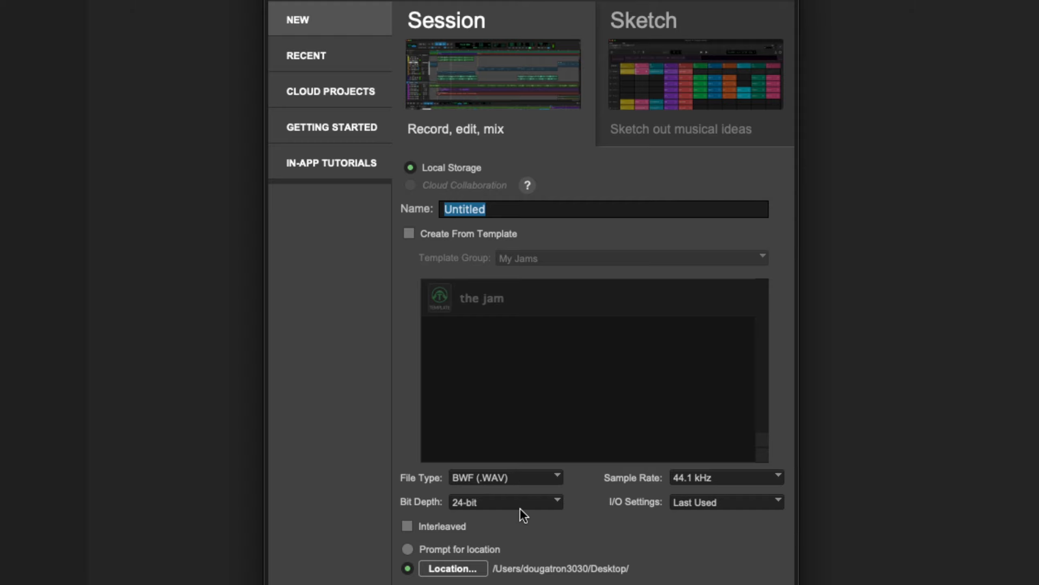
pyautogui.click(729, 501)
pyautogui.click(725, 526)
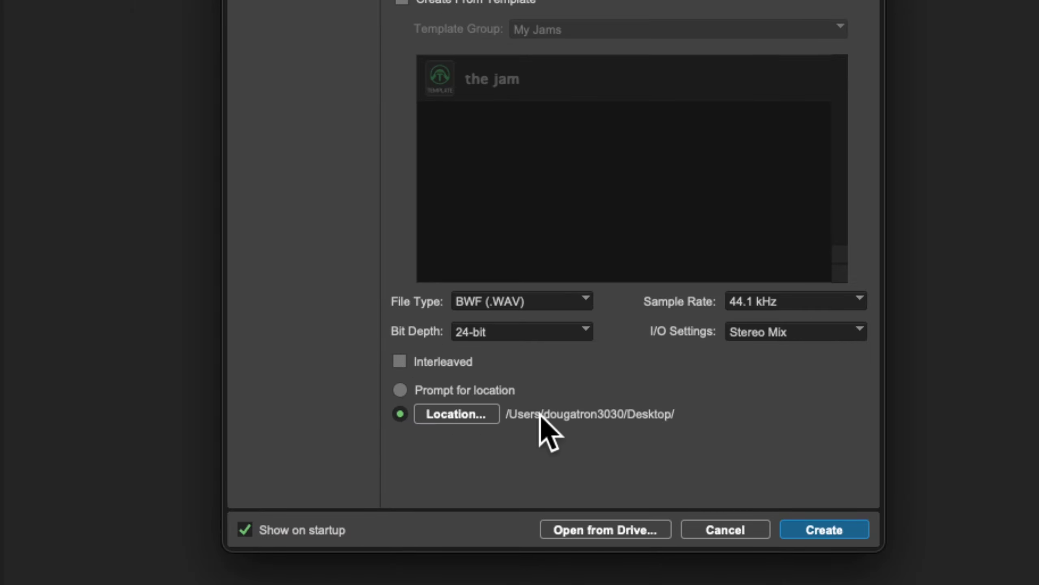
pyautogui.click(723, 529)
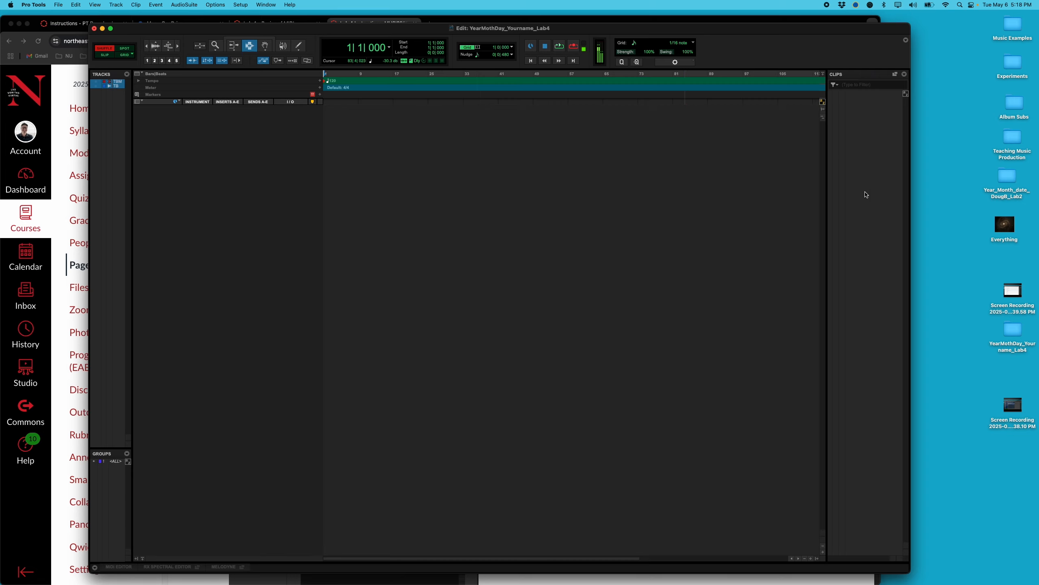
# Reveal the desktop, move the YearMothDay_Yourname_Lab4 folder toward its middle, and examine the session's Audio Files and Bounced Files folders in Finder.
pyautogui.press('F11')
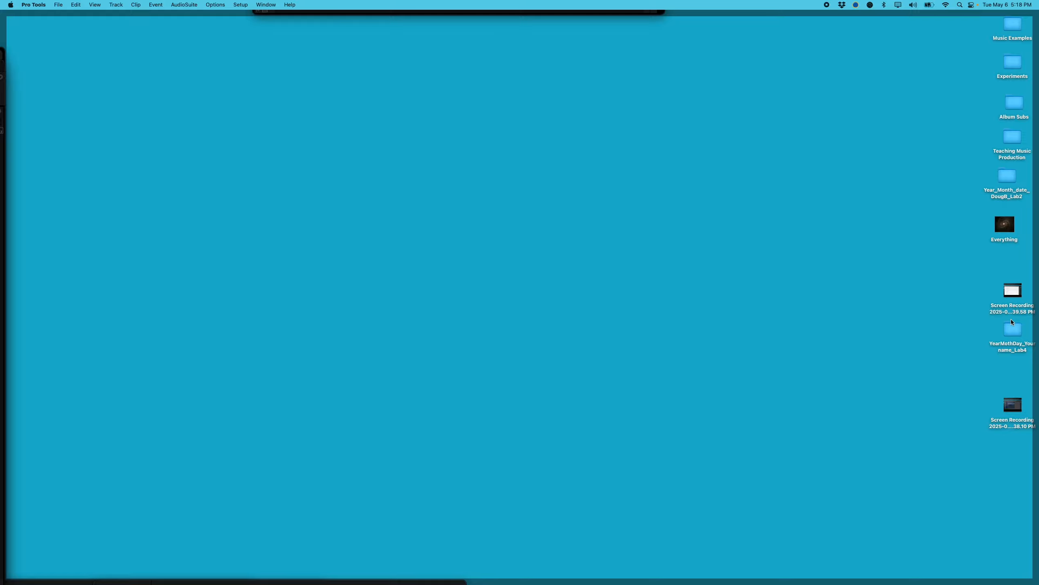
pyautogui.moveTo(1018, 337); pyautogui.dragTo(635, 275)
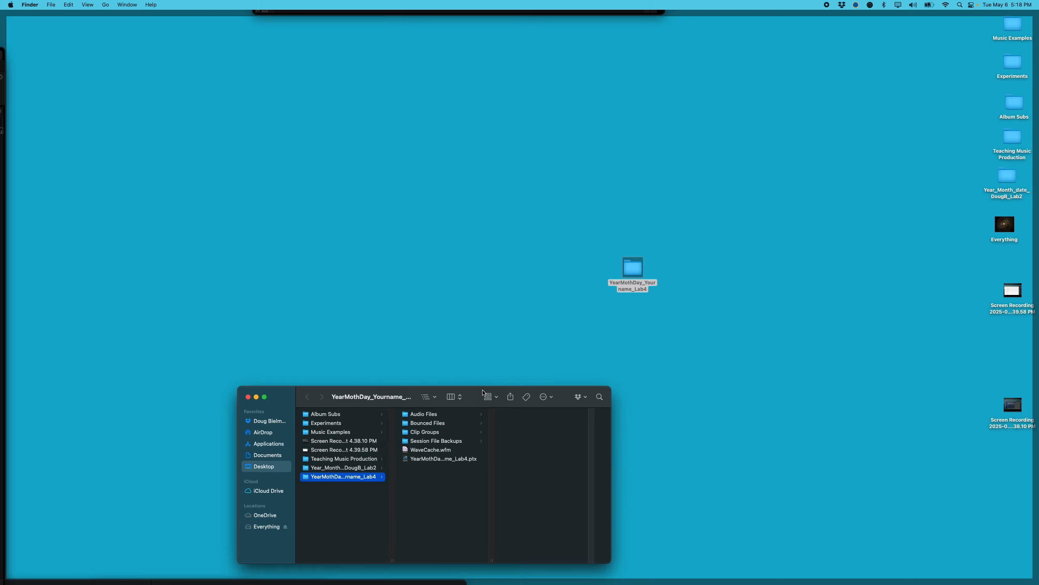
pyautogui.moveTo(483, 392); pyautogui.dragTo(517, 275)
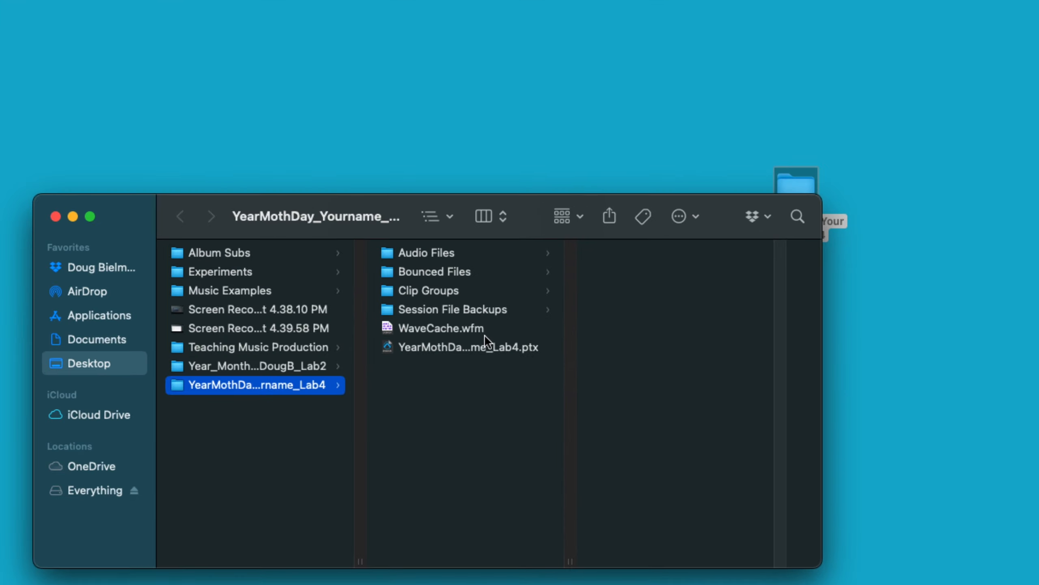
pyautogui.click(432, 250)
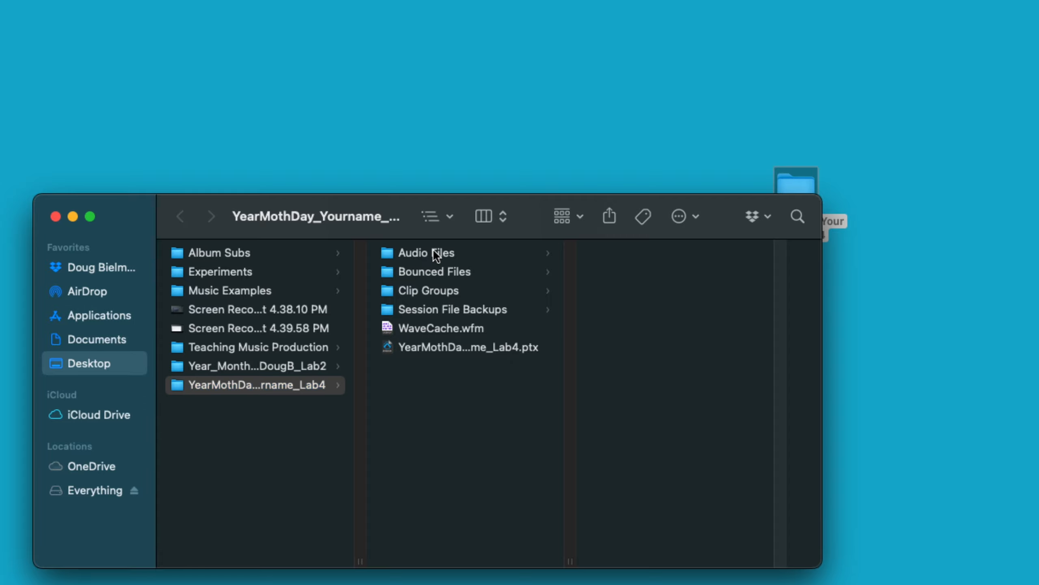
pyautogui.click(433, 270)
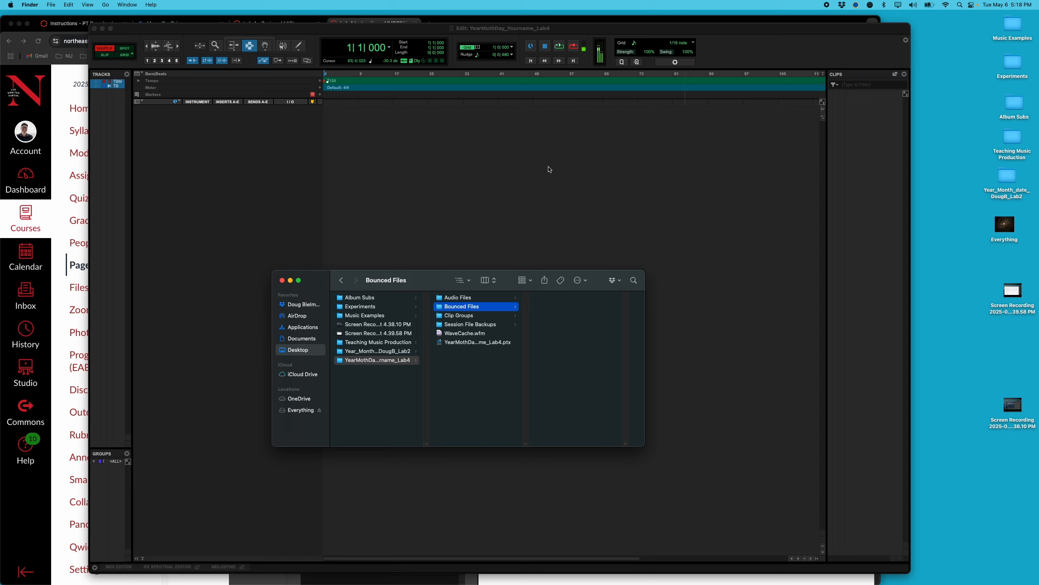
# Download Michael Jackson - Billie Jean(1).mid from the Import MIDI section of the Lab 4 instructions in Chrome and return to Pro Tools.
pyautogui.click(549, 169)
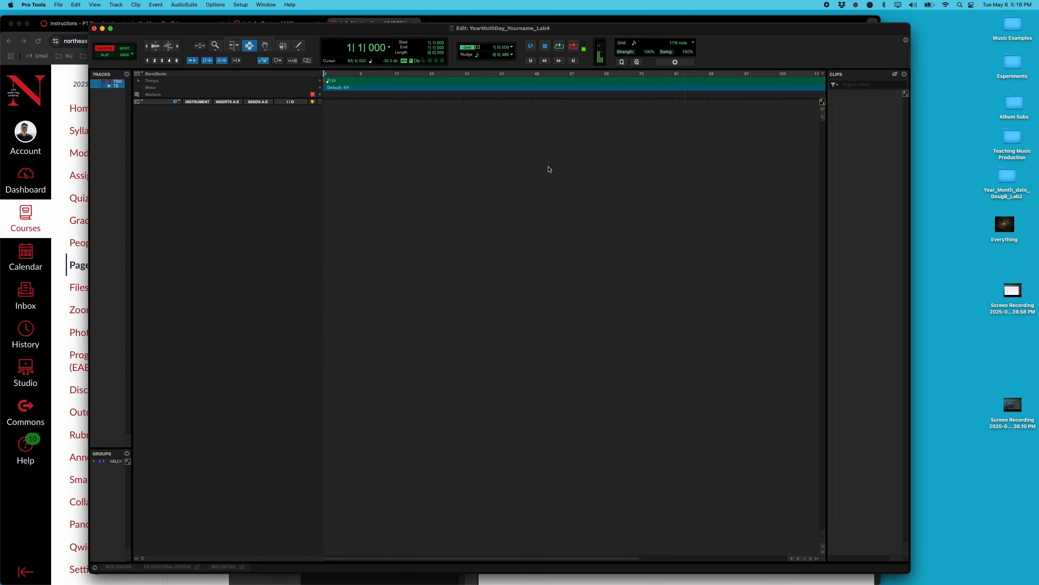
pyautogui.click(54, 116)
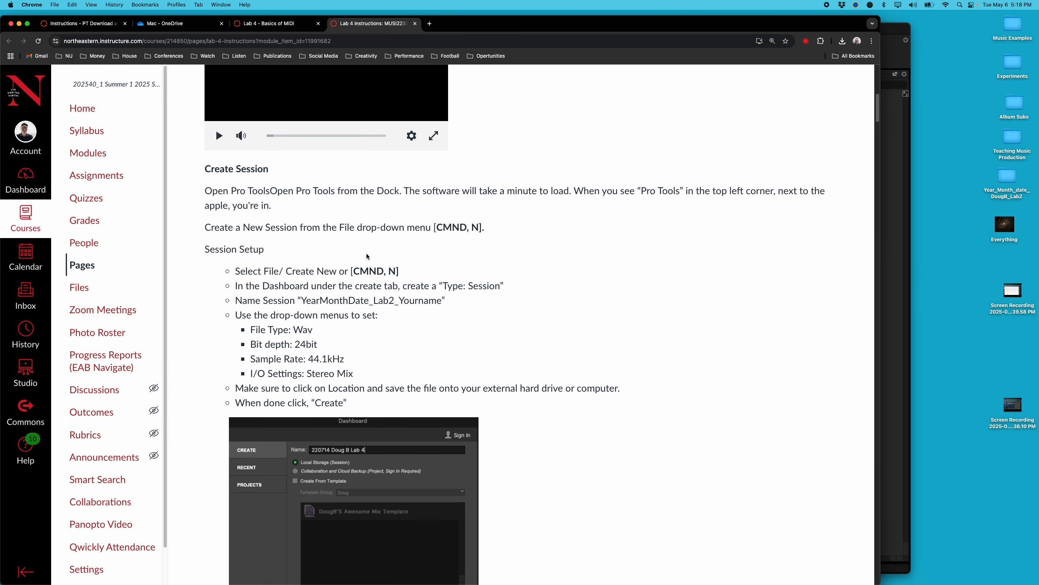
pyautogui.scroll(-15, 376, 322)
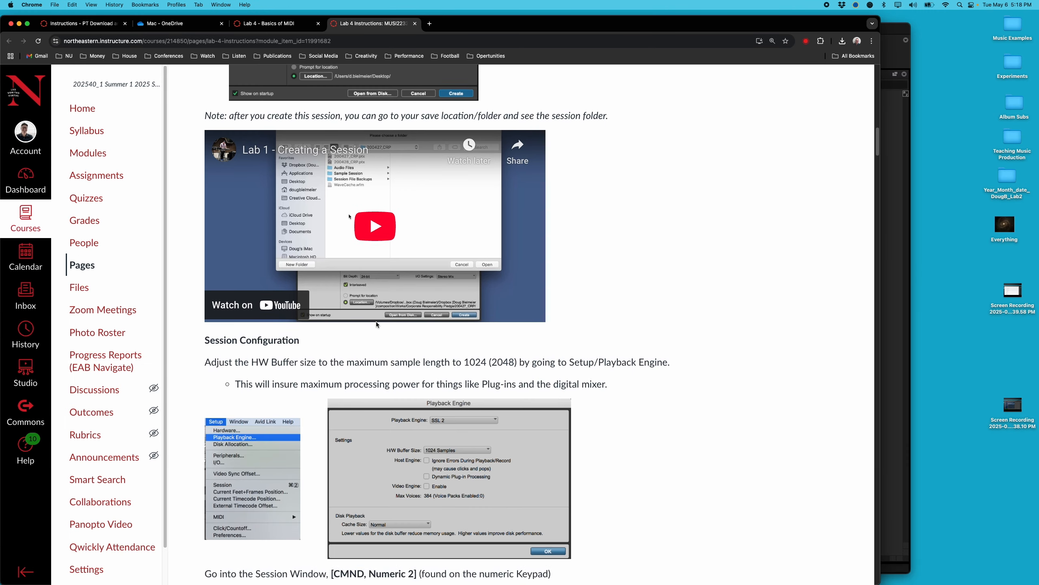
pyautogui.scroll(-20, 376, 322)
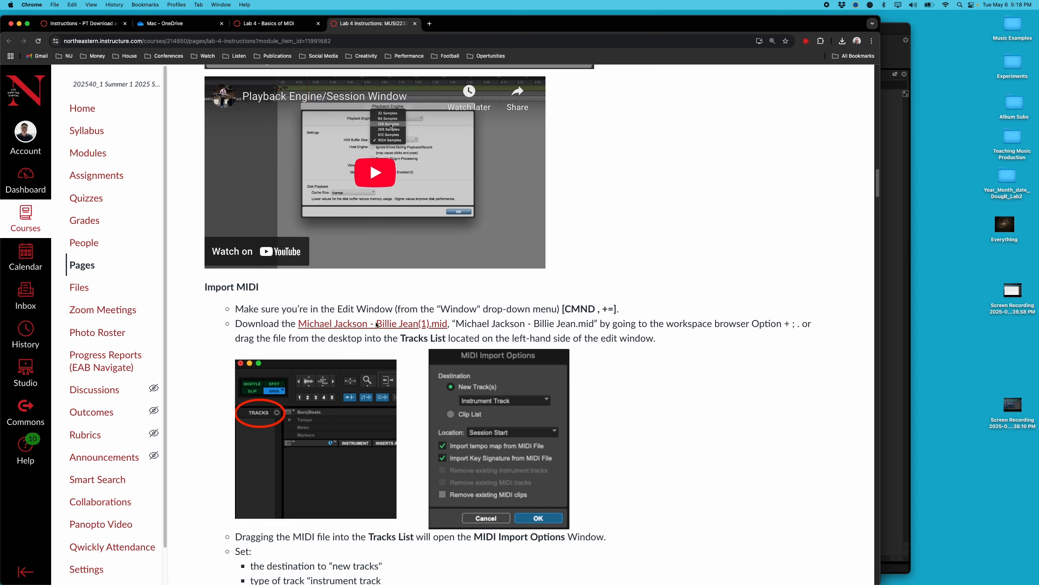
pyautogui.scroll(-3, 376, 324)
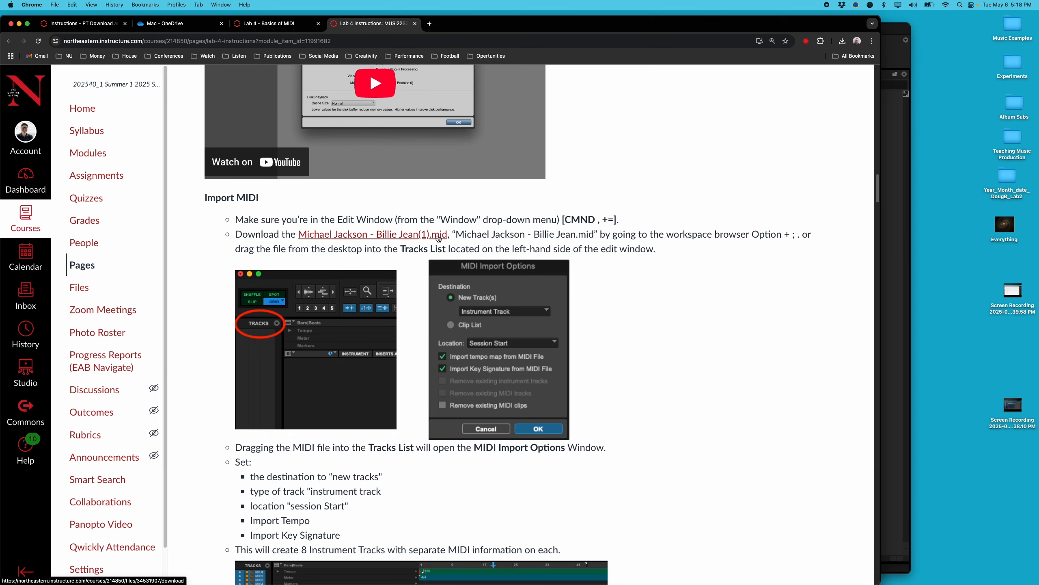
pyautogui.click(389, 235)
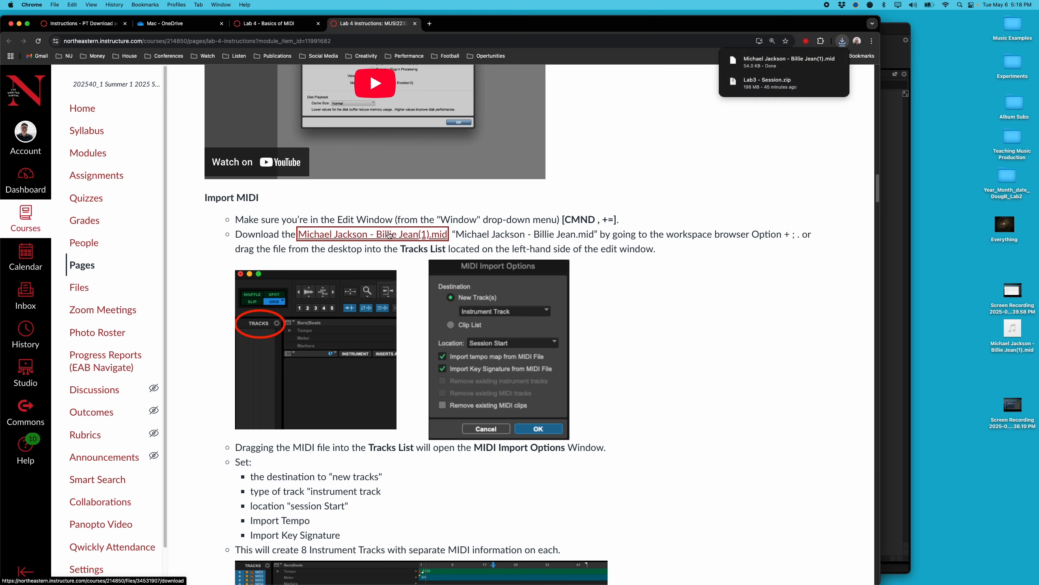
pyautogui.click(896, 35)
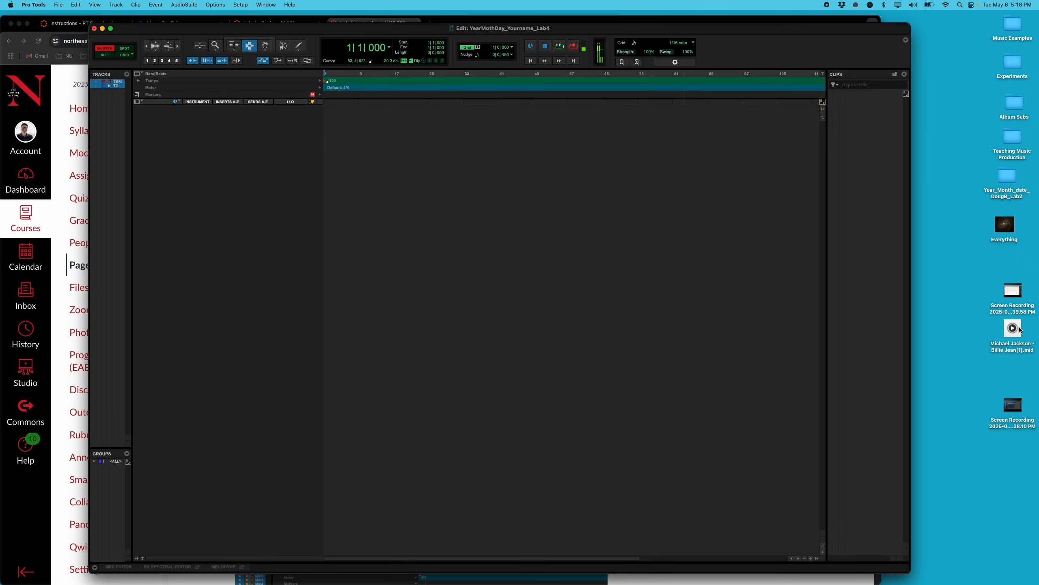
# Import Michael Jackson - Billie Jean(1).mid onto new Instrument tracks at Session Start, and enlarge the height of all imported tracks.
pyautogui.moveTo(1018, 329); pyautogui.dragTo(115, 172)
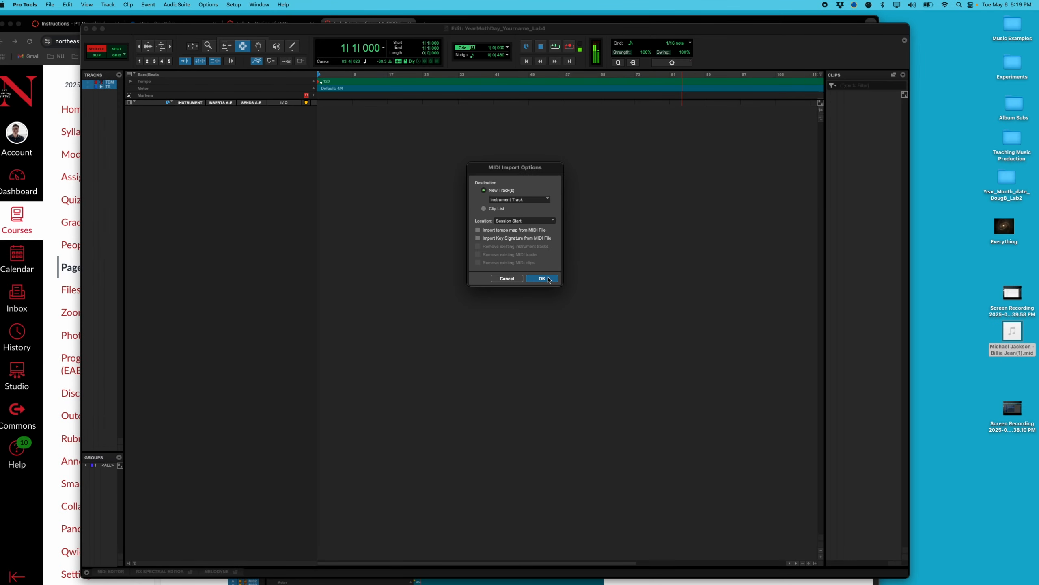
pyautogui.click(542, 279)
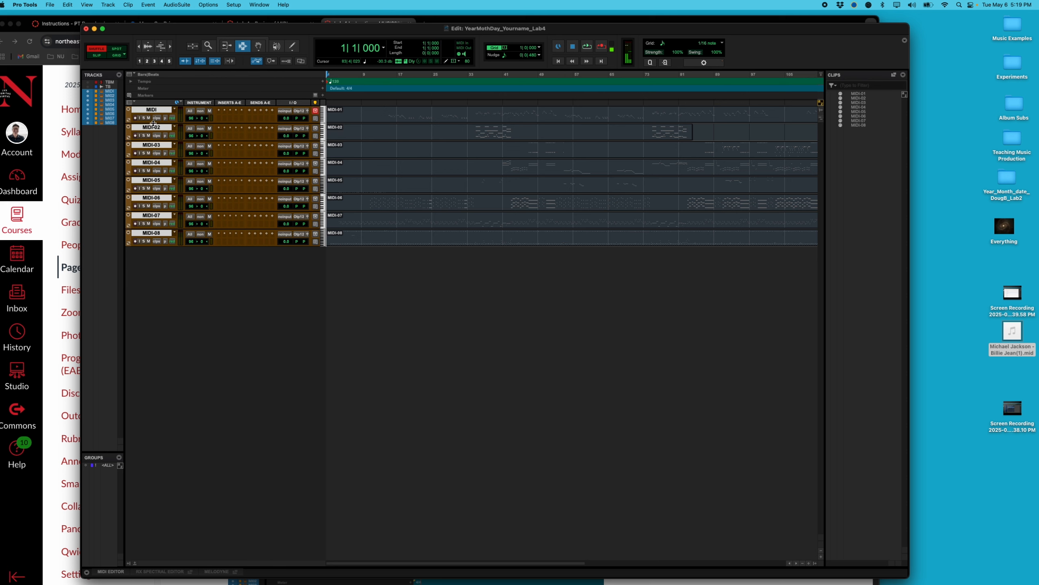
pyautogui.moveTo(153, 124); pyautogui.dragTo(152, 159)
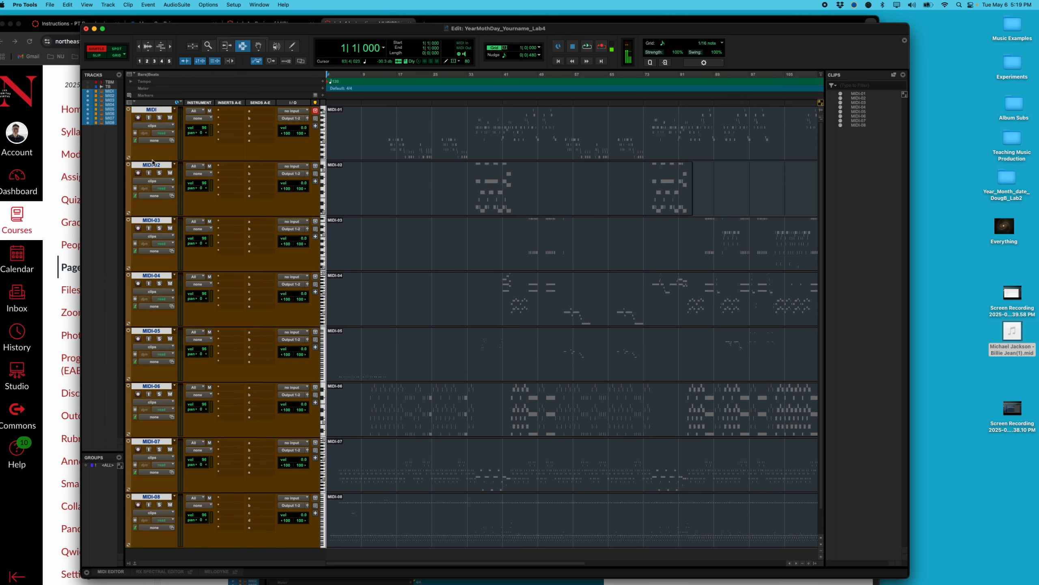
pyautogui.moveTo(152, 161); pyautogui.dragTo(153, 155)
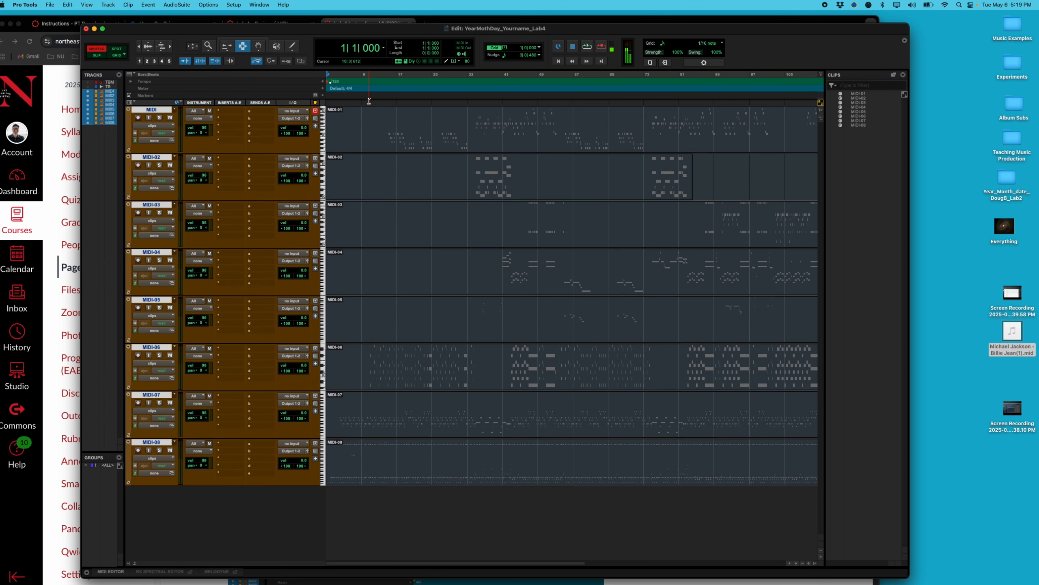
# Play the imported MIDI tracks from the session start and select the range from about bar 15 to bar 80.
pyautogui.press('space')
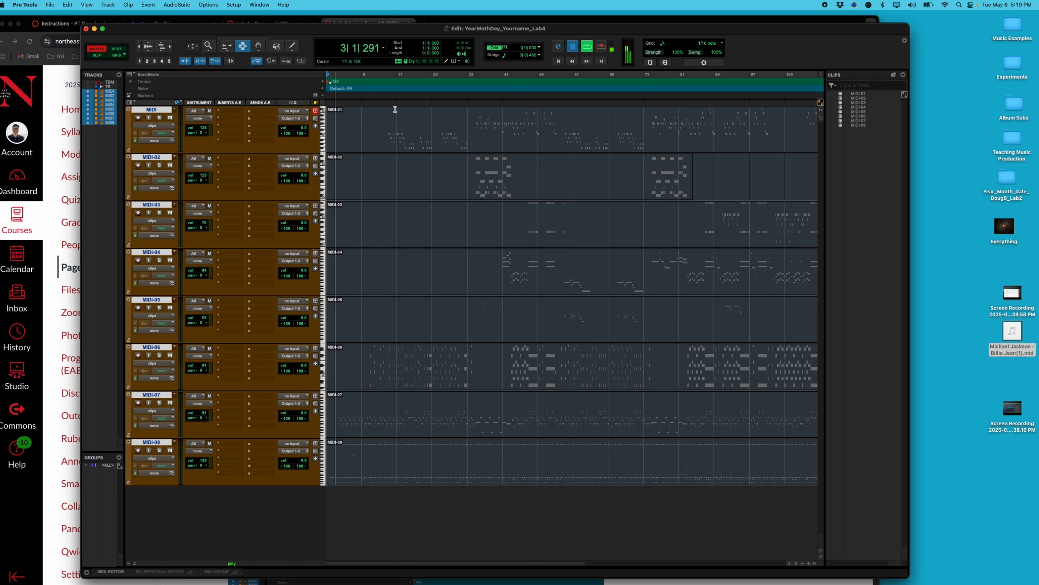
pyautogui.moveTo(395, 110); pyautogui.dragTo(675, 130)
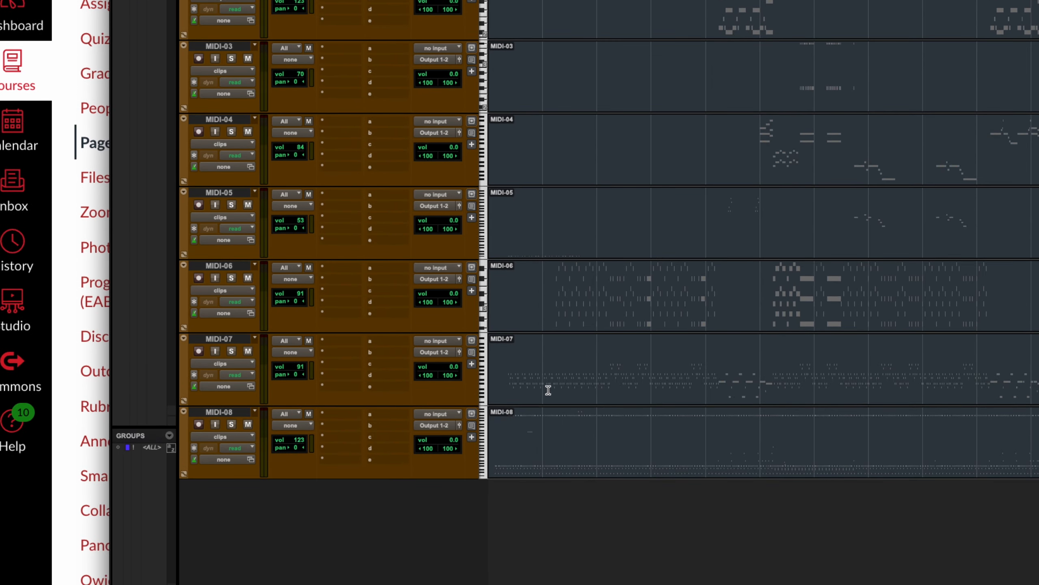
# Switch to the Lab 4 instructions in Chrome and examine the MIDI Arrangement section on inserting instruments and using BOOM on MIDI-08.
pyautogui.click(76, 451)
pyautogui.scroll(-8, 489, 382)
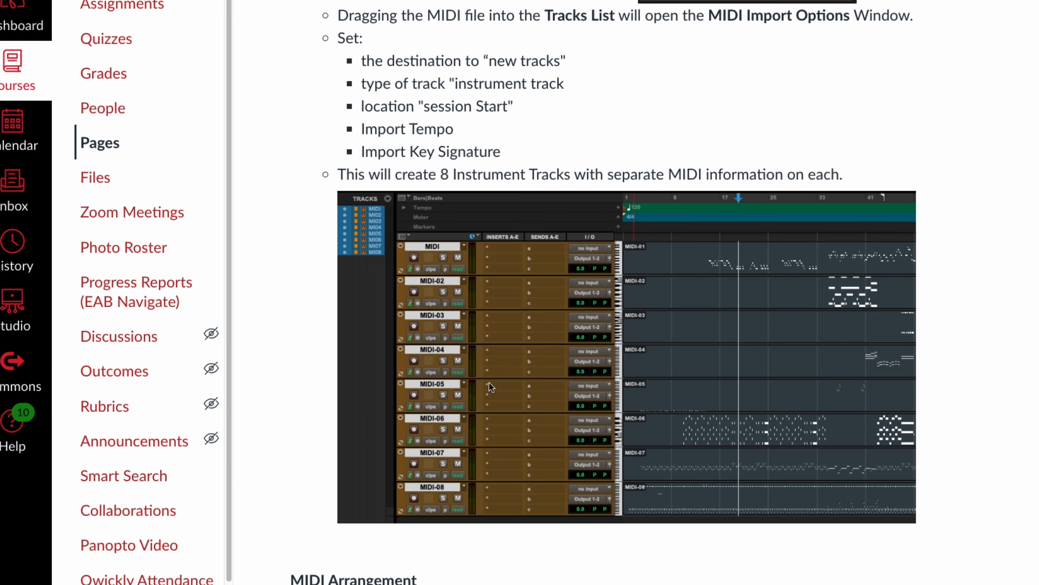
pyautogui.scroll(-15, 489, 383)
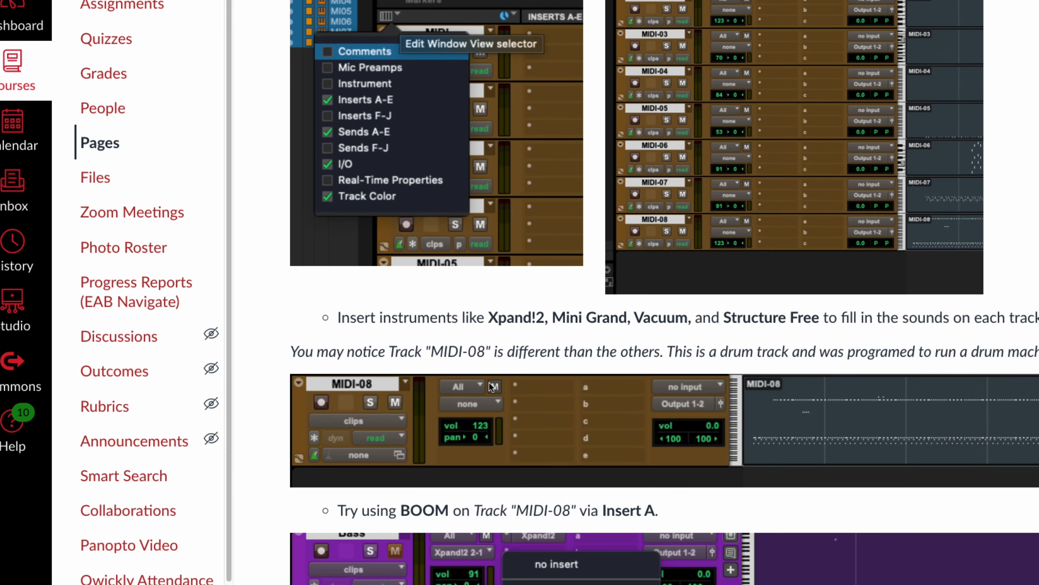
pyautogui.scroll(-12, 491, 387)
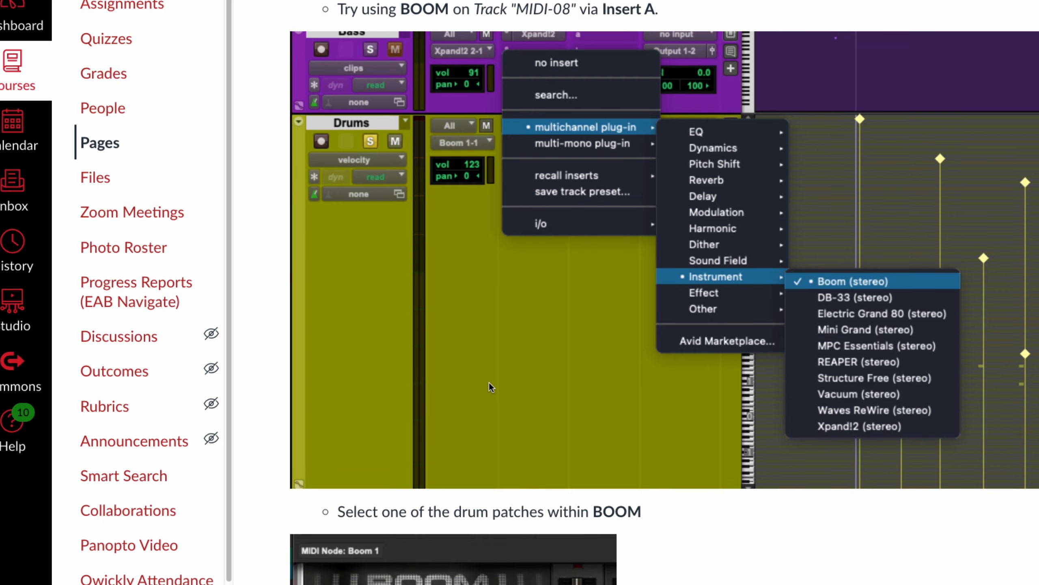
pyautogui.scroll(-10, 489, 382)
pyautogui.scroll(9, 489, 382)
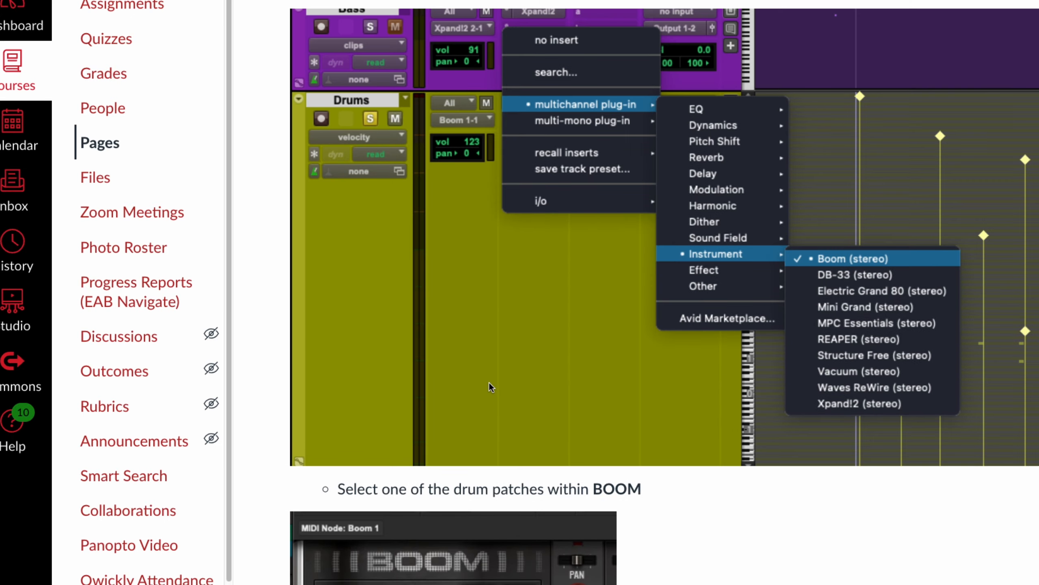
pyautogui.scroll(14, 488, 382)
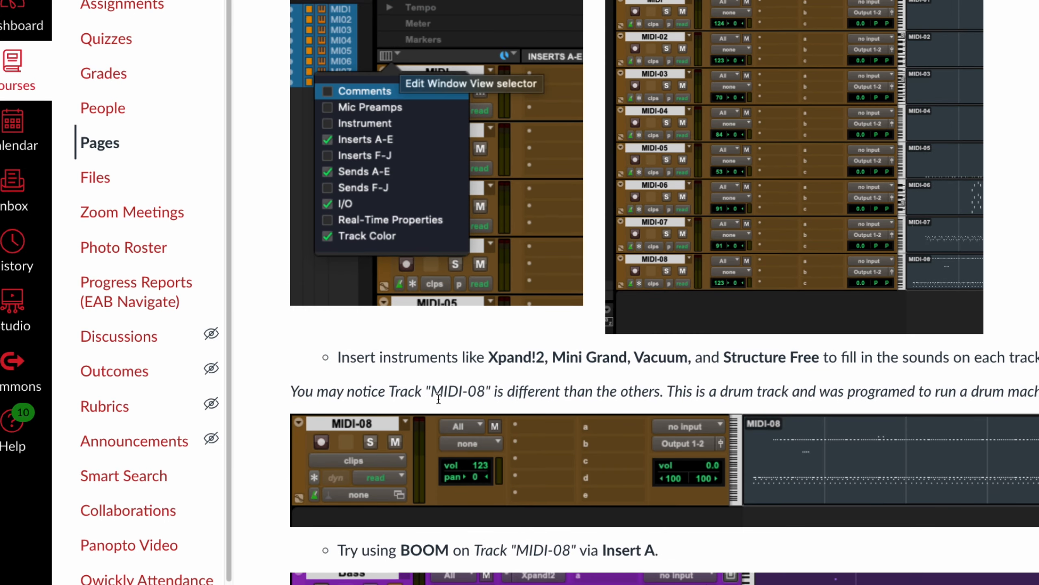
# Switch back to Pro Tools and rename the MIDI-08 track as Drums.
pyautogui.press('super+Tab')
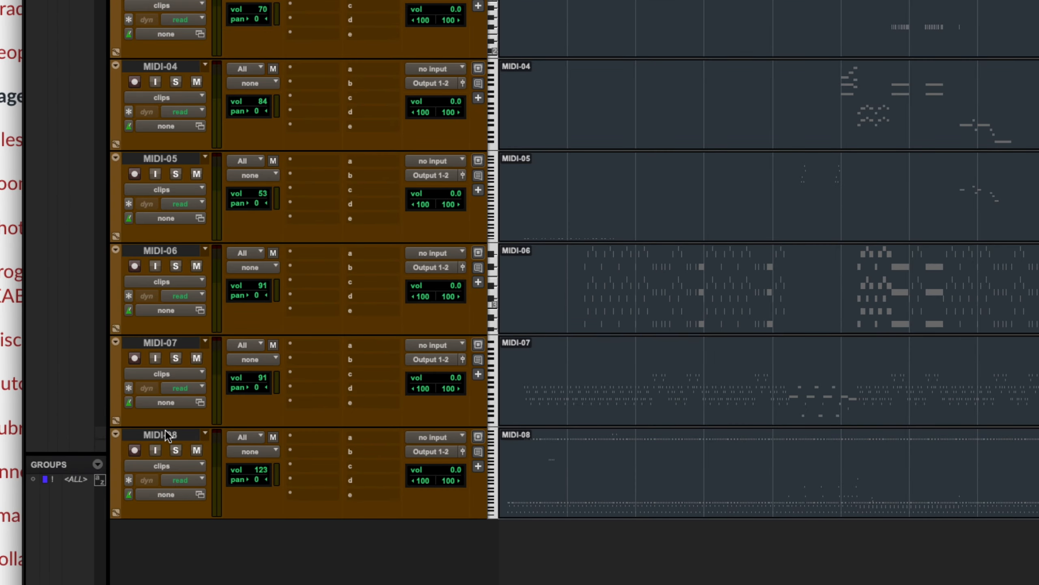
pyautogui.doubleClick(162, 439)
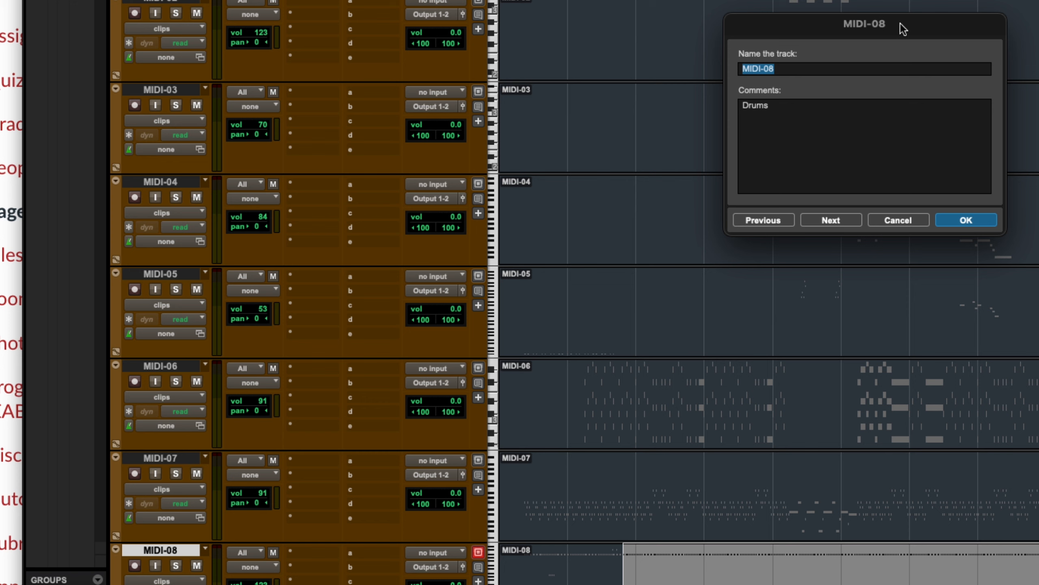
pyautogui.moveTo(901, 25); pyautogui.dragTo(753, 88)
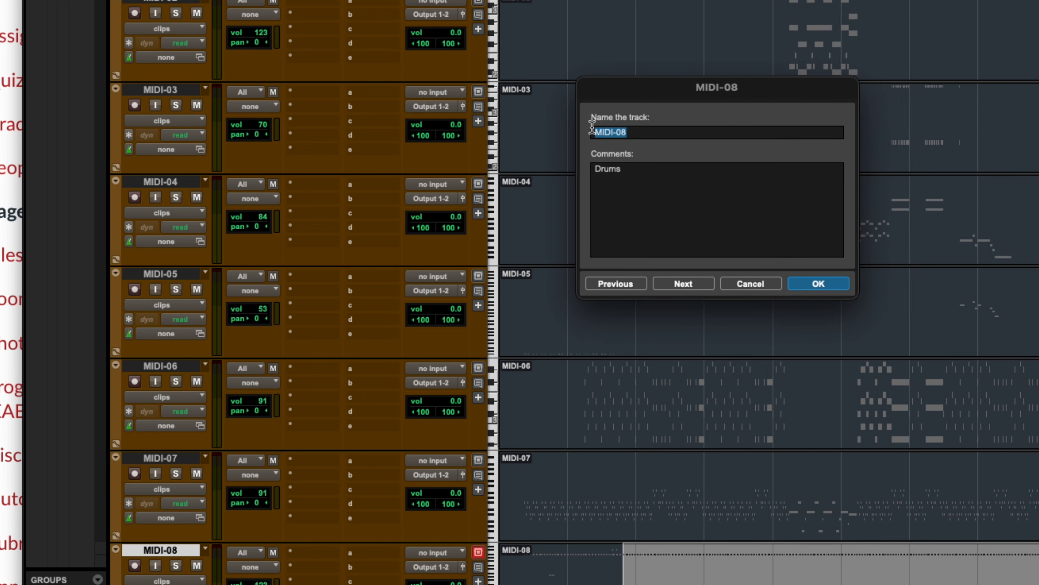
pyautogui.write('Drums')
pyautogui.click(817, 283)
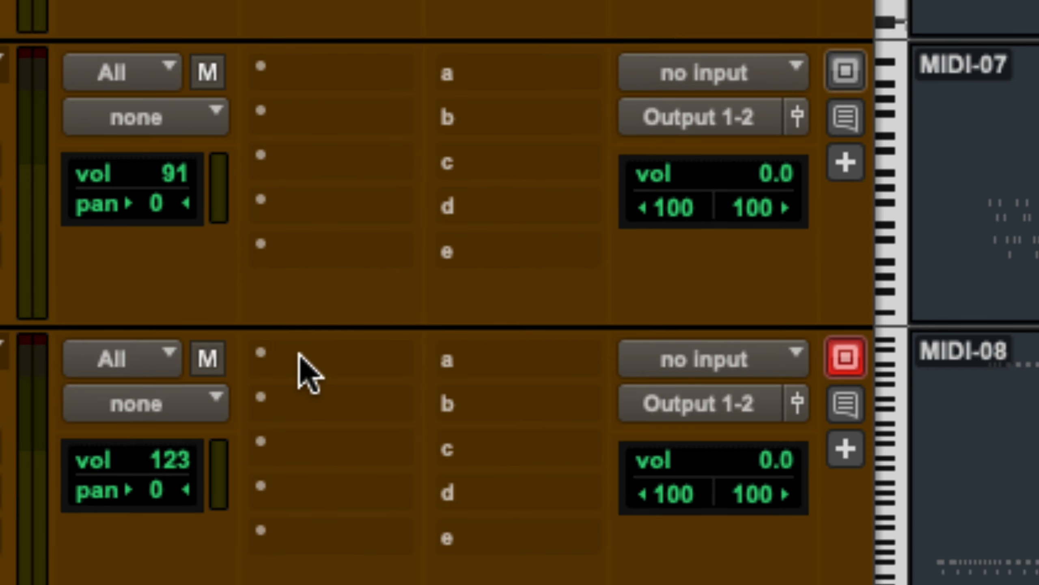
# Insert the Boom (stereo) multichannel instrument plug-in on the first insert of the Drums track.
pyautogui.click(307, 356)
pyautogui.moveTo(307, 357)
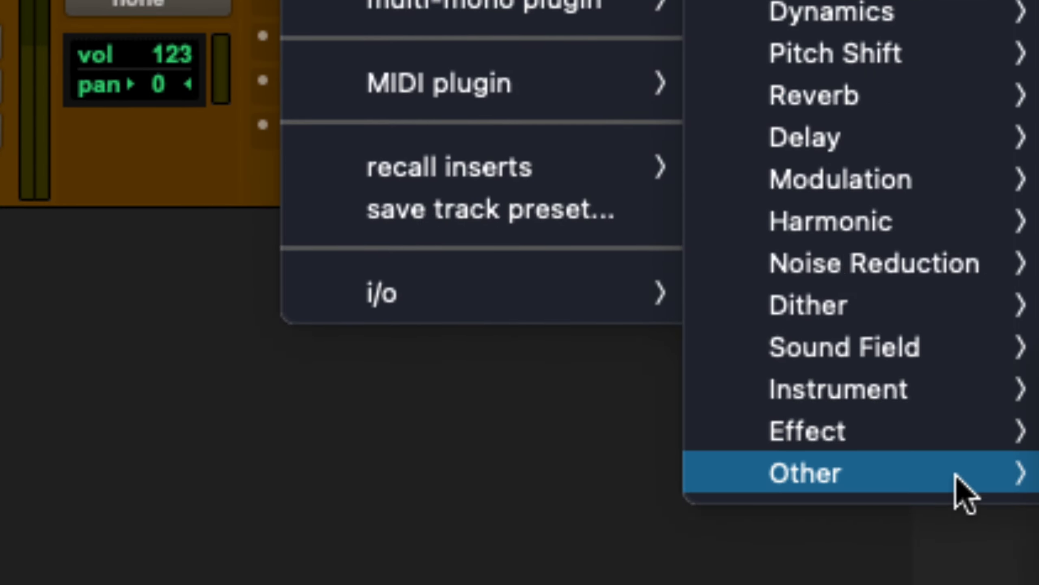
pyautogui.moveTo(946, 581)
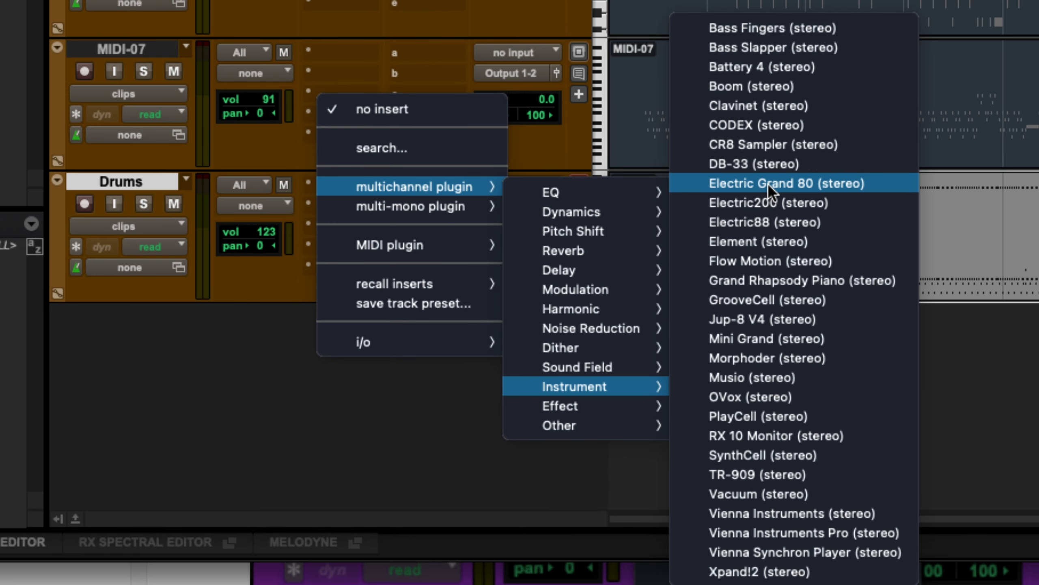
pyautogui.click(764, 91)
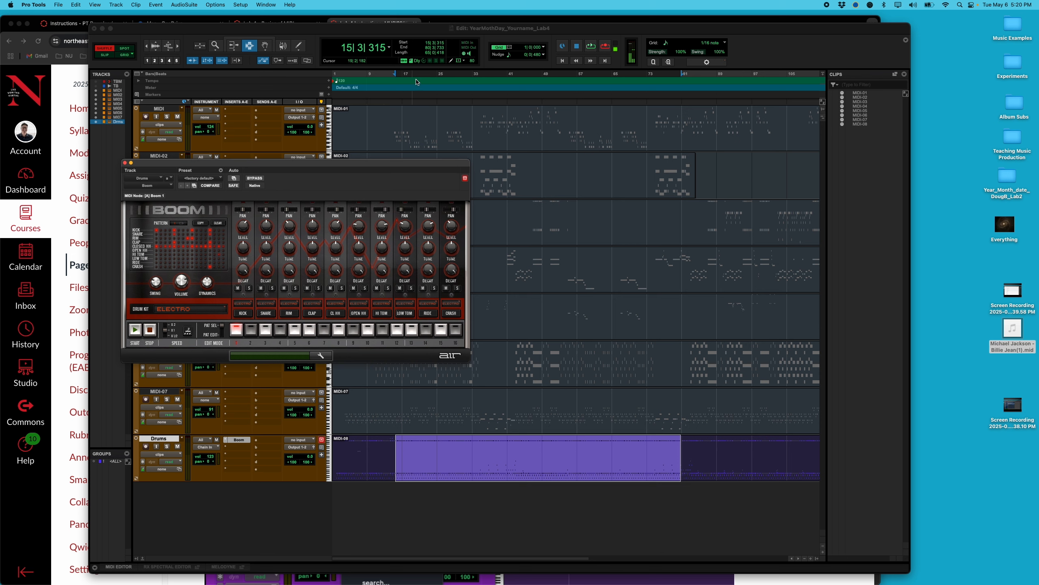
# Return the playback position to the session start and audition the Drums track through Boom.
pyautogui.click(363, 75)
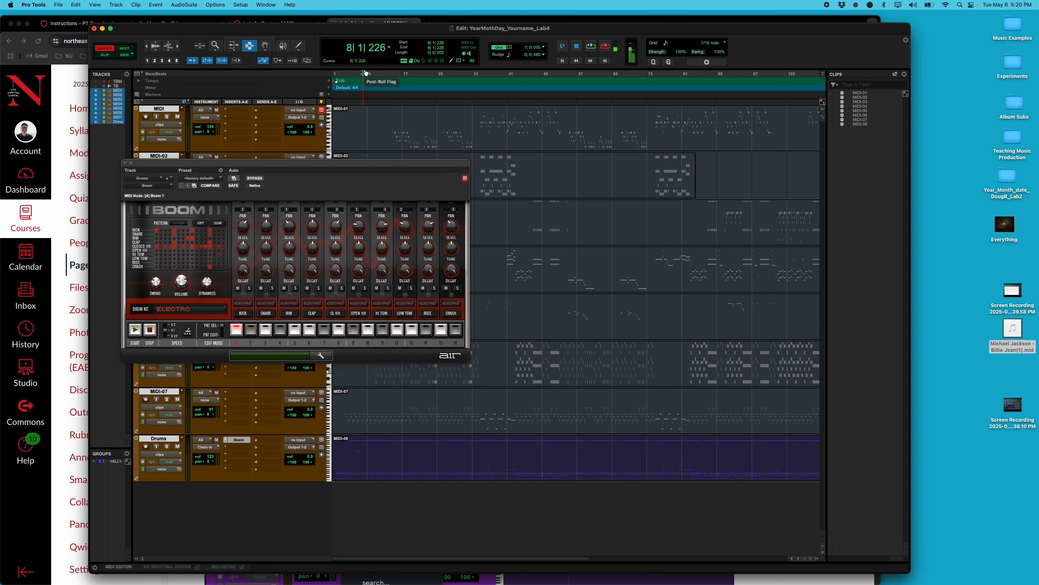
pyautogui.press('Return')
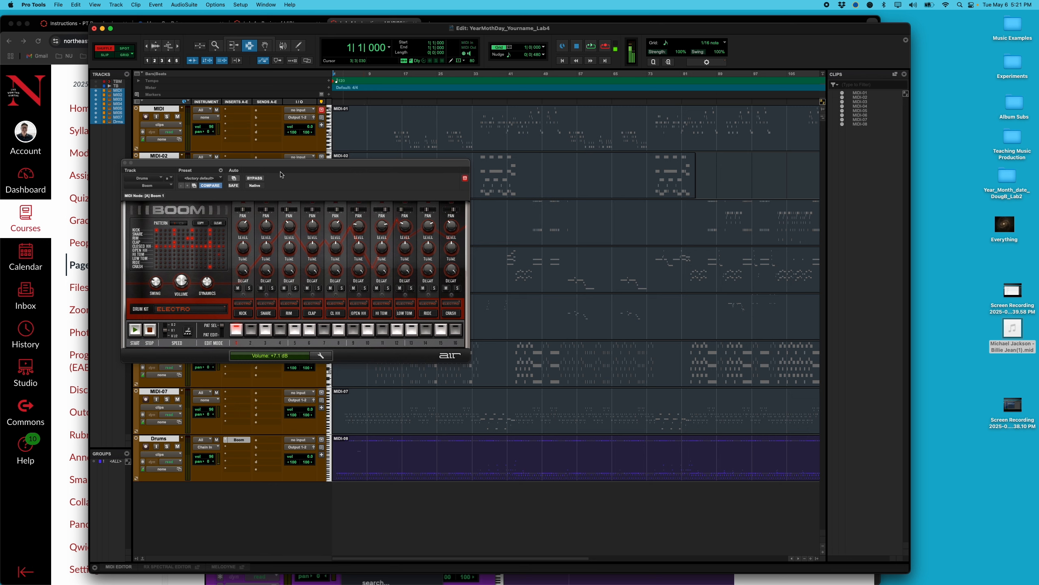
pyautogui.press('space')
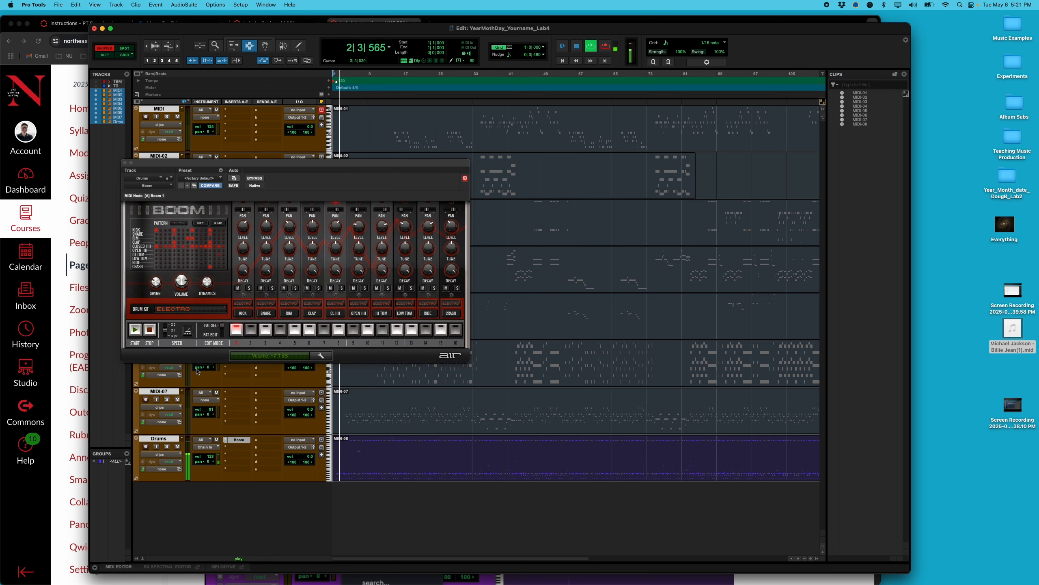
pyautogui.press('space')
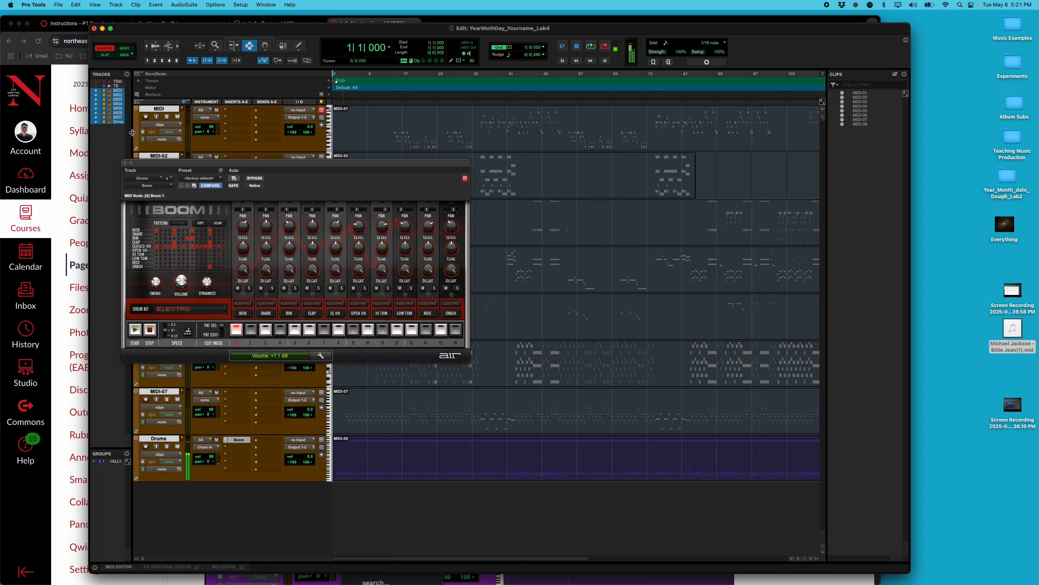
# Move the Boom window clear of the track controls, set all tracks' output to Pro Tools Audio Bridge 2-A 1-2 (Stereo), and test playback.
pyautogui.moveTo(233, 167); pyautogui.dragTo(678, 124)
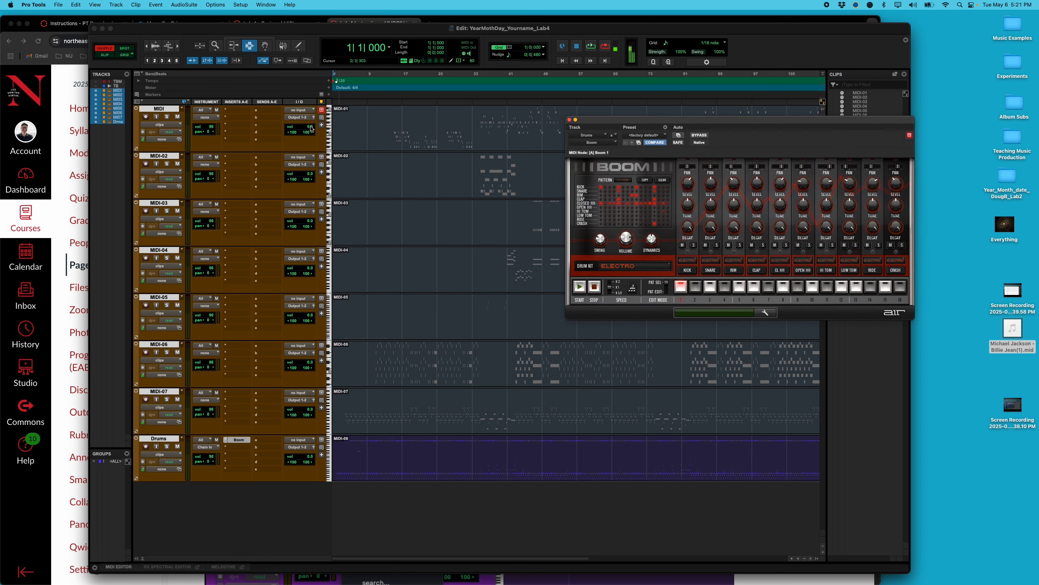
pyautogui.click(300, 118)
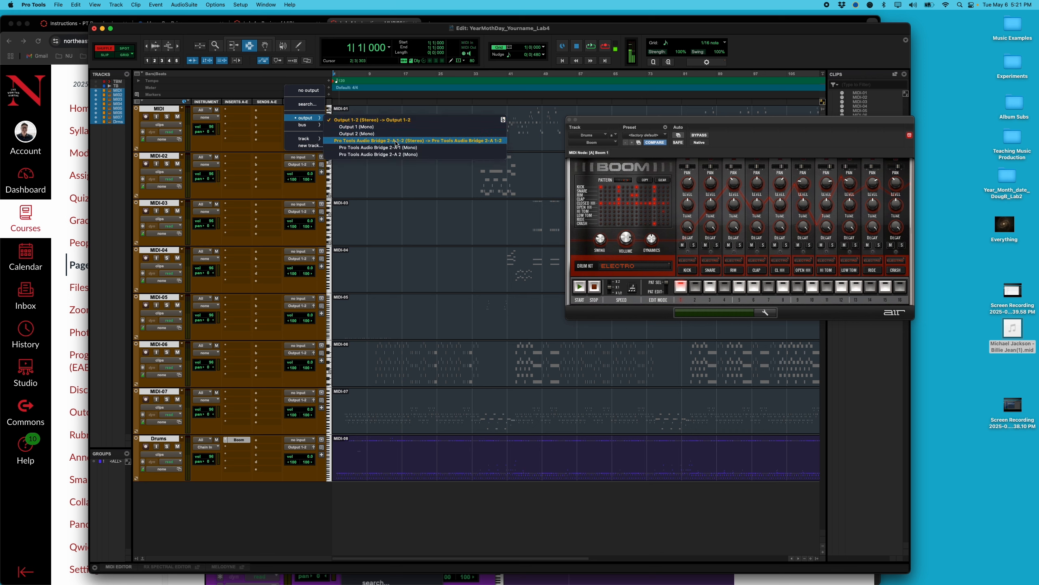
pyautogui.press('Escape')
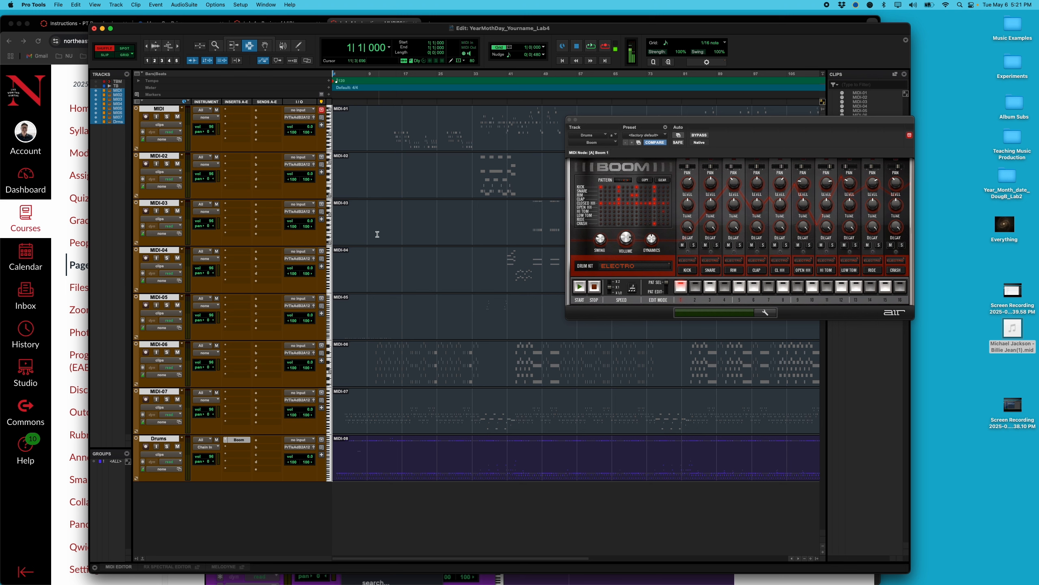
pyautogui.press('space')
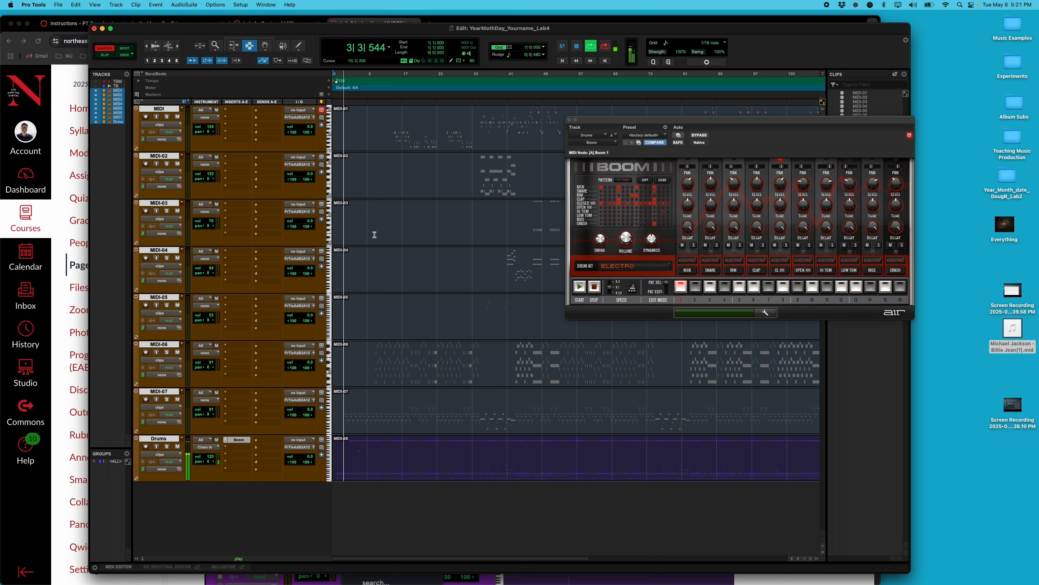
pyautogui.press('space')
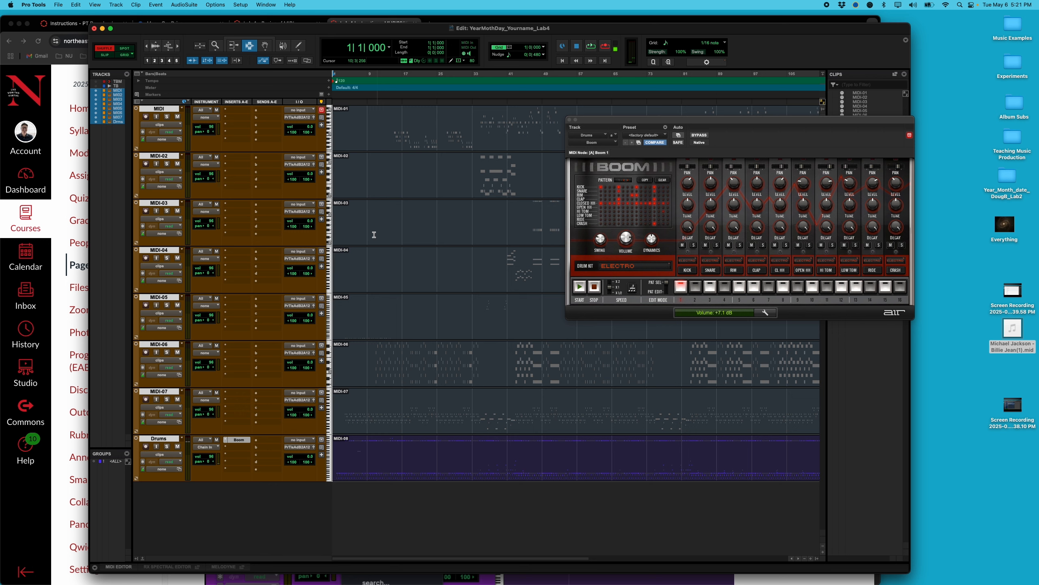
# Add Output 1-2 (Stereo) as an additional output on all tracks and start playback.
pyautogui.click(302, 117)
pyautogui.moveTo(306, 118)
pyautogui.keyDown('alt'); pyautogui.keyDown('shift'); pyautogui.click(385, 118); pyautogui.keyUp('shift'); pyautogui.keyUp('alt')
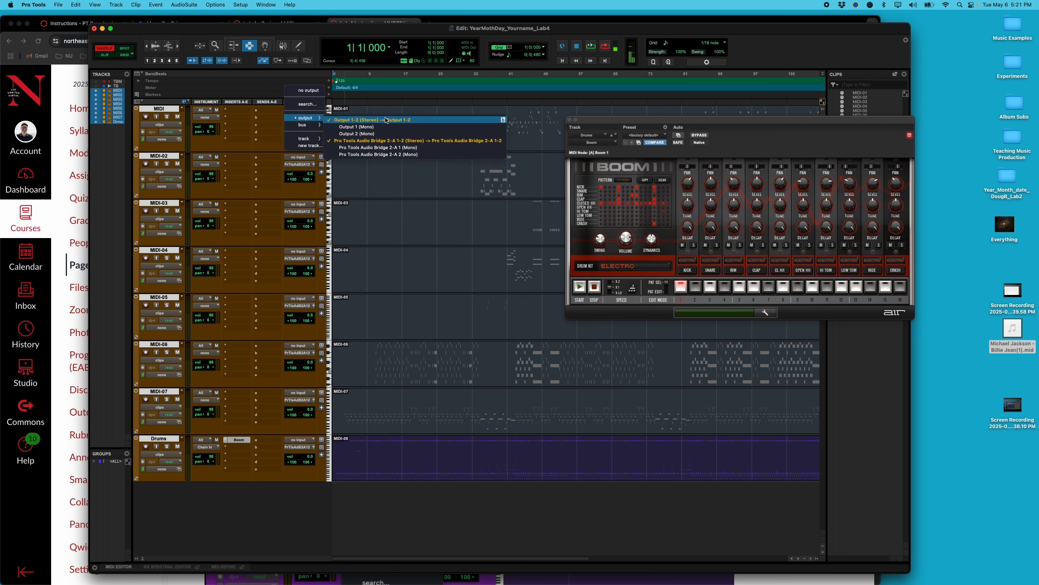
pyautogui.click(290, 530)
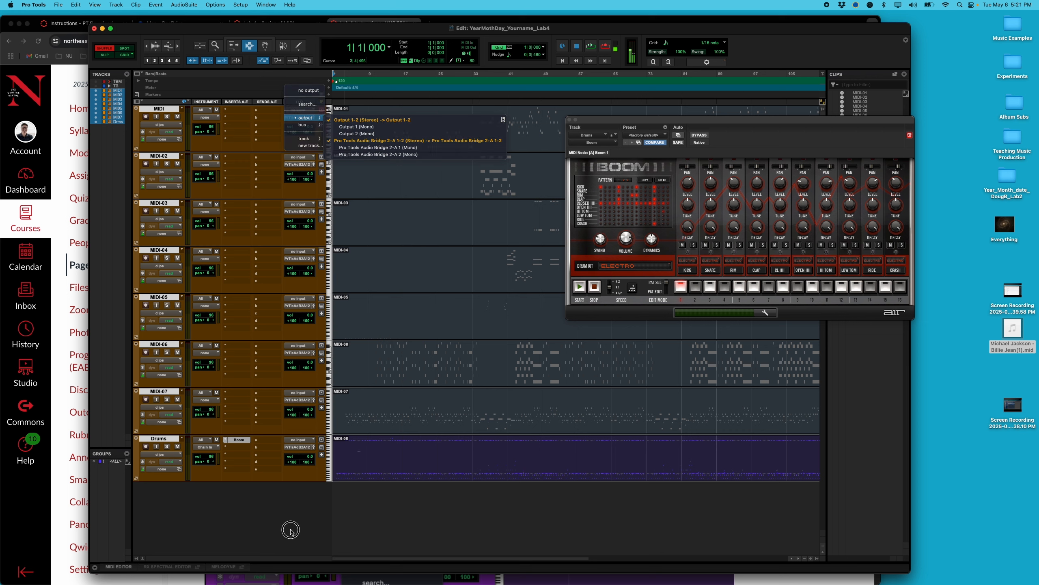
pyautogui.press('space')
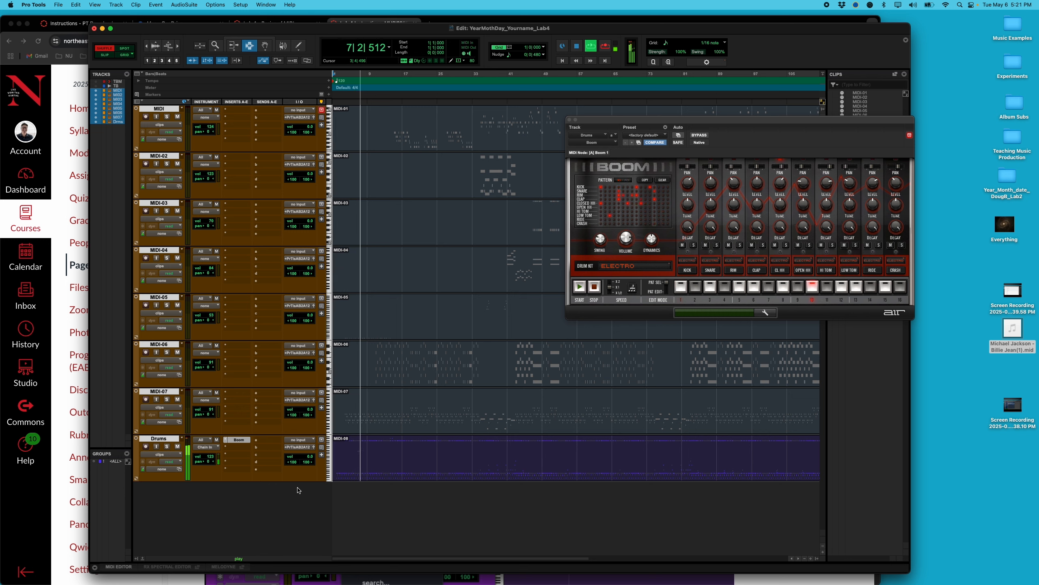
# Reposition the Boom window and set its drum kit to Urban 1 during playback.
pyautogui.moveTo(759, 136); pyautogui.dragTo(639, 155)
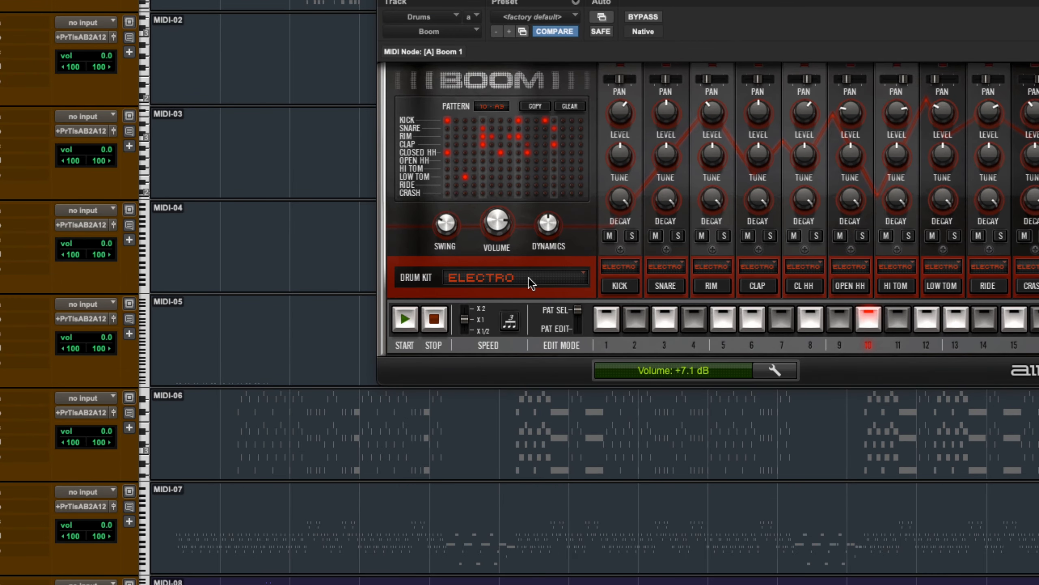
pyautogui.click(528, 278)
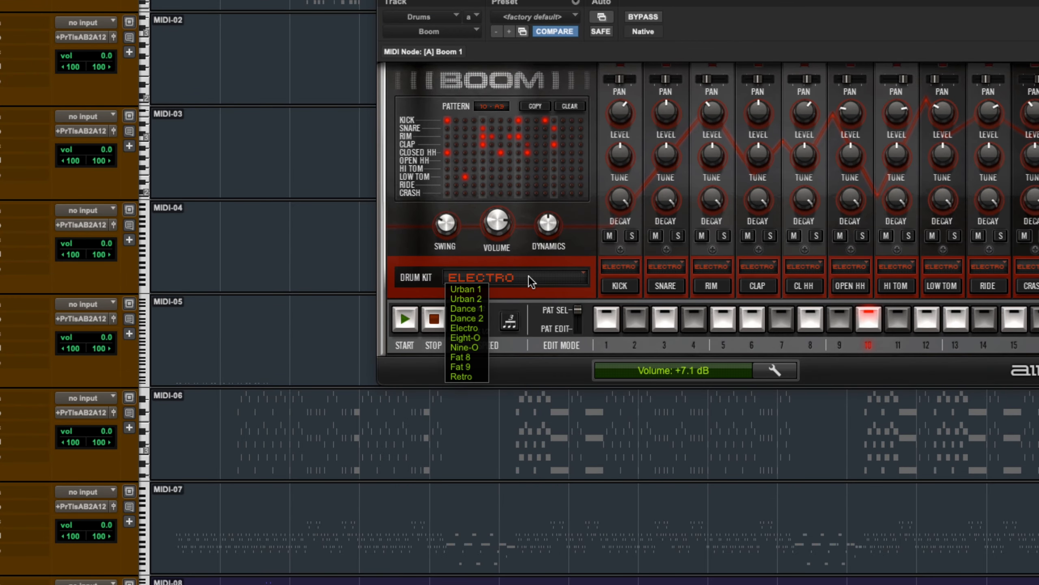
pyautogui.click(465, 289)
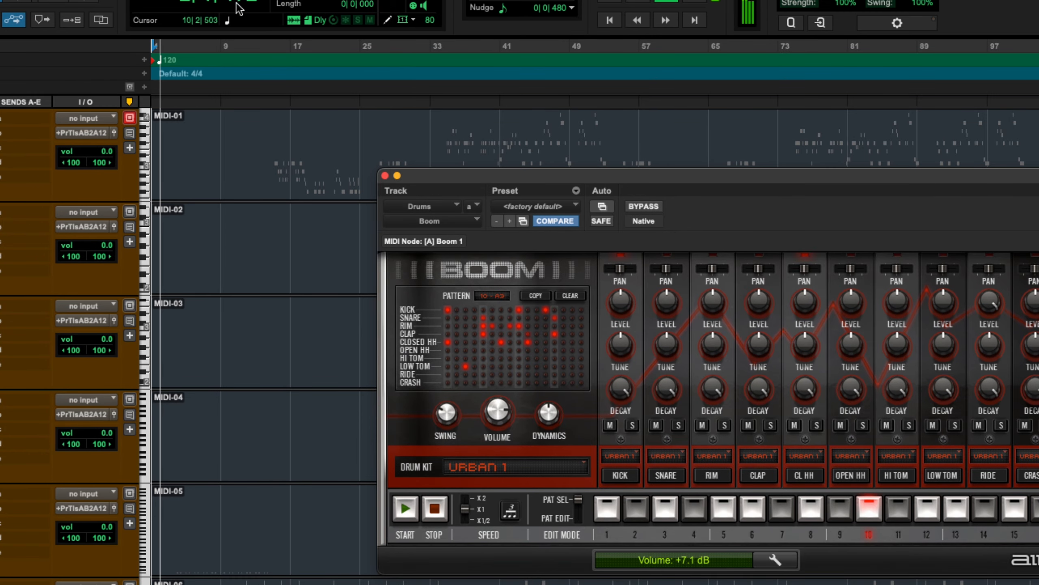
# Try the Dance 1, Retro and Fat 9 drum kits in Boom during playback, choose Nine-O, and stop playback.
pyautogui.click(227, 50)
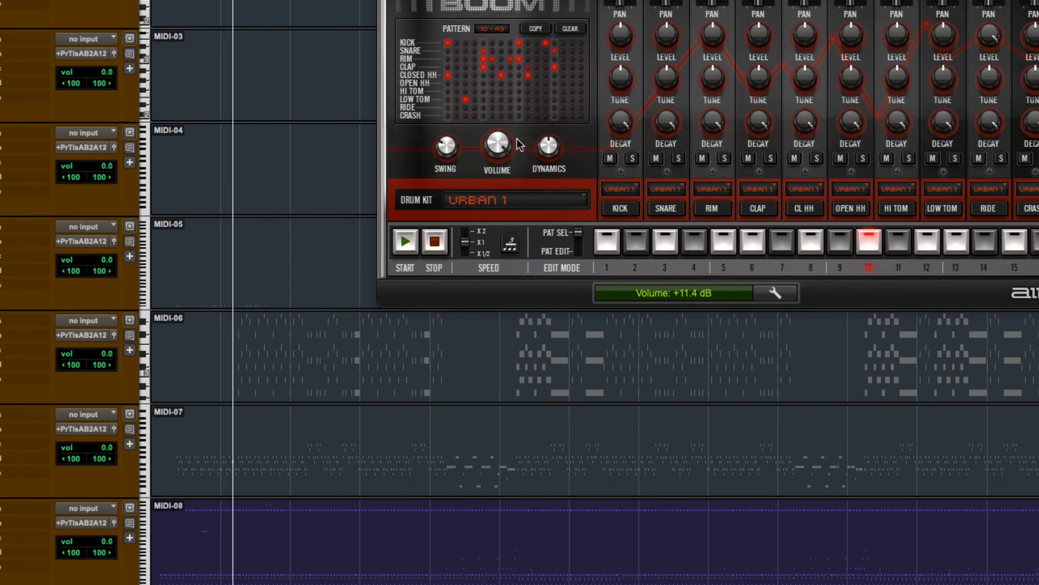
pyautogui.click(509, 201)
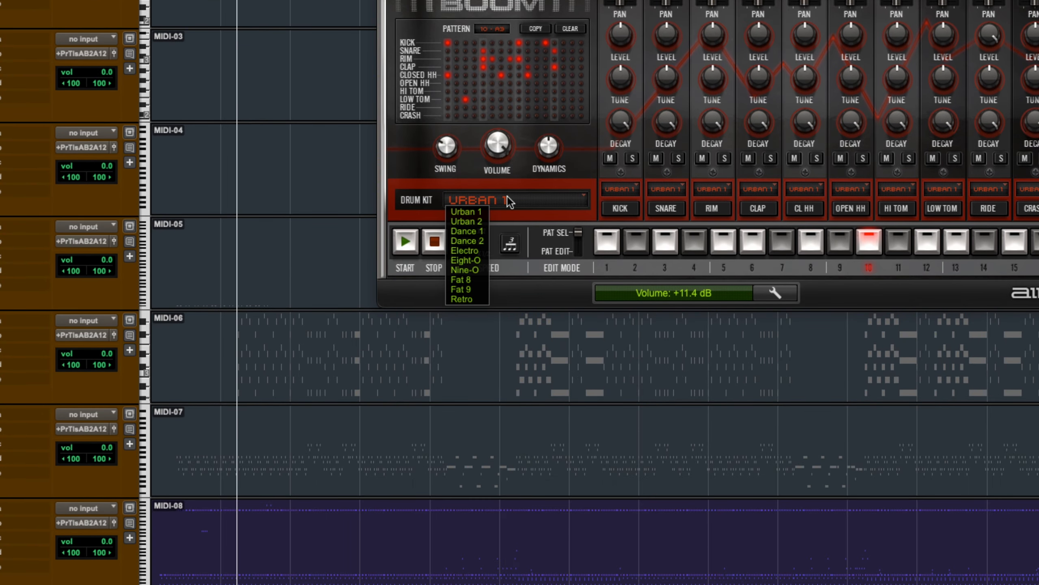
pyautogui.click(473, 232)
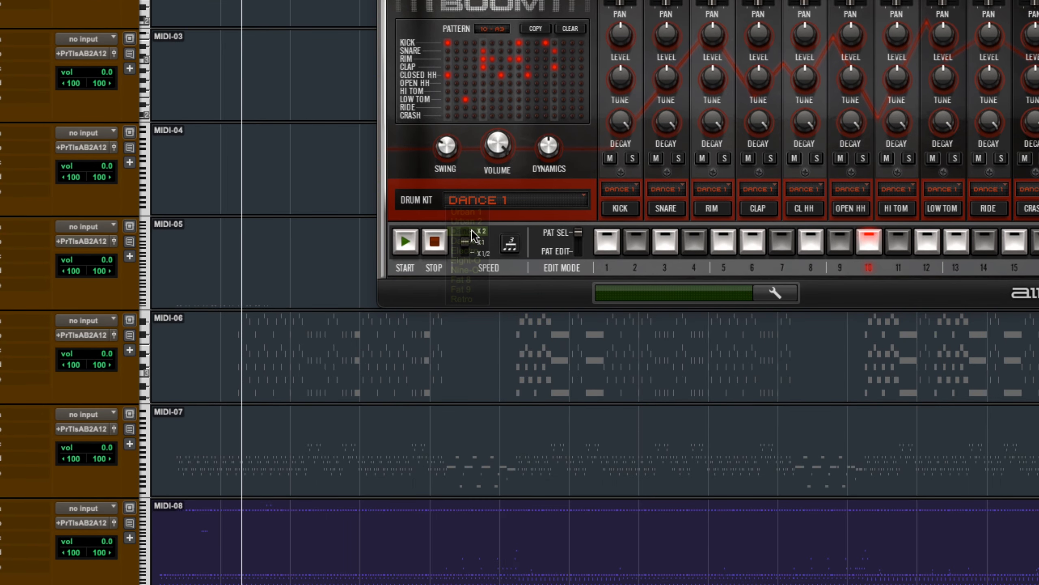
pyautogui.click(512, 199)
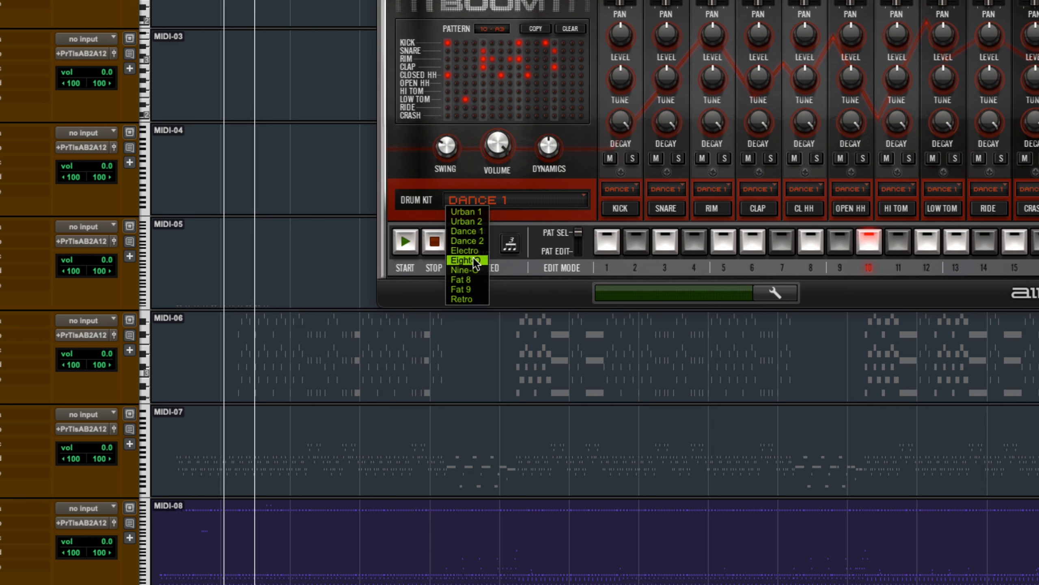
pyautogui.click(471, 298)
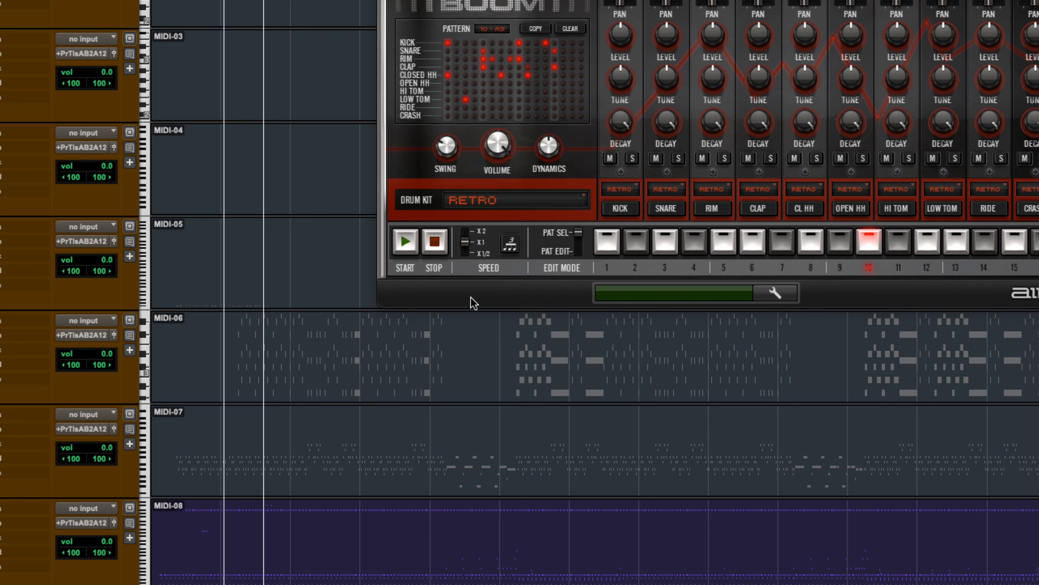
pyautogui.click(527, 196)
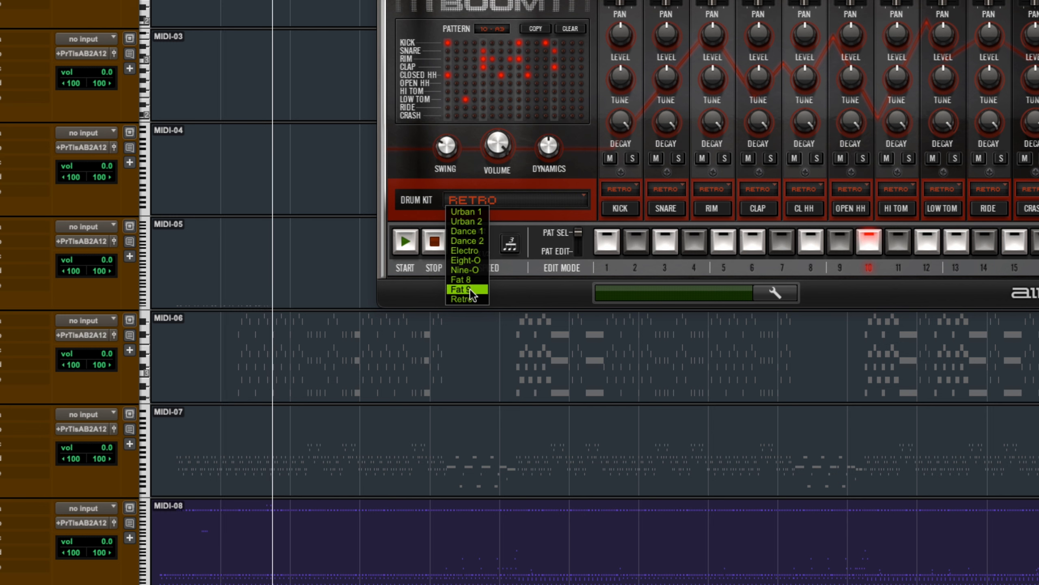
pyautogui.click(469, 288)
pyautogui.click(520, 199)
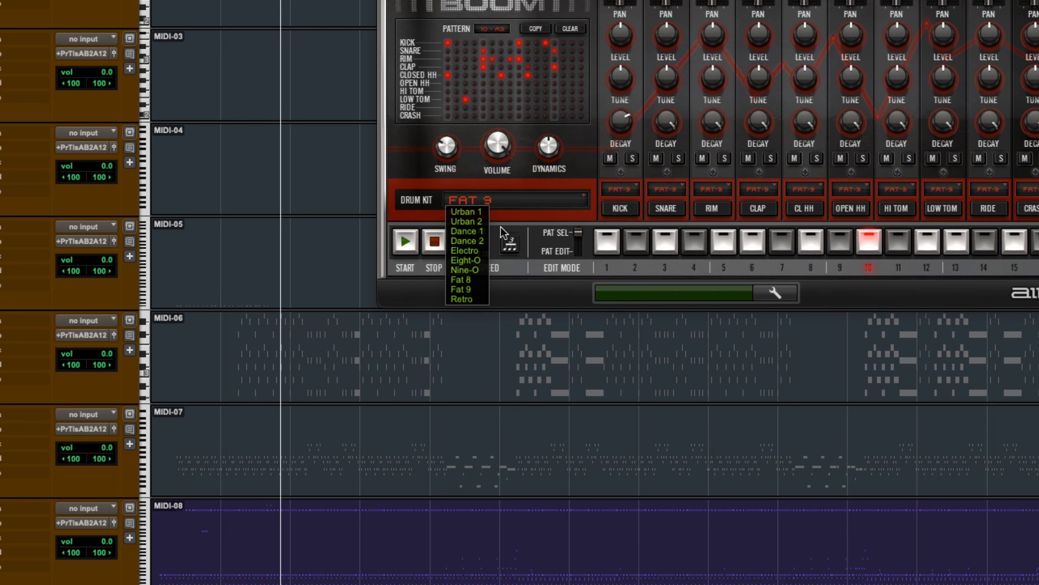
pyautogui.click(476, 270)
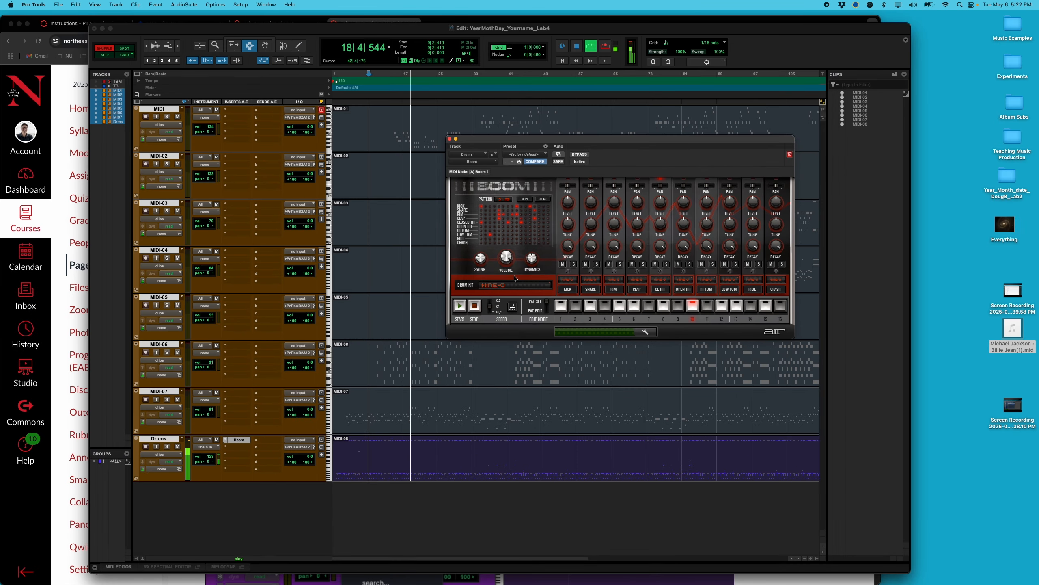
pyautogui.press('space')
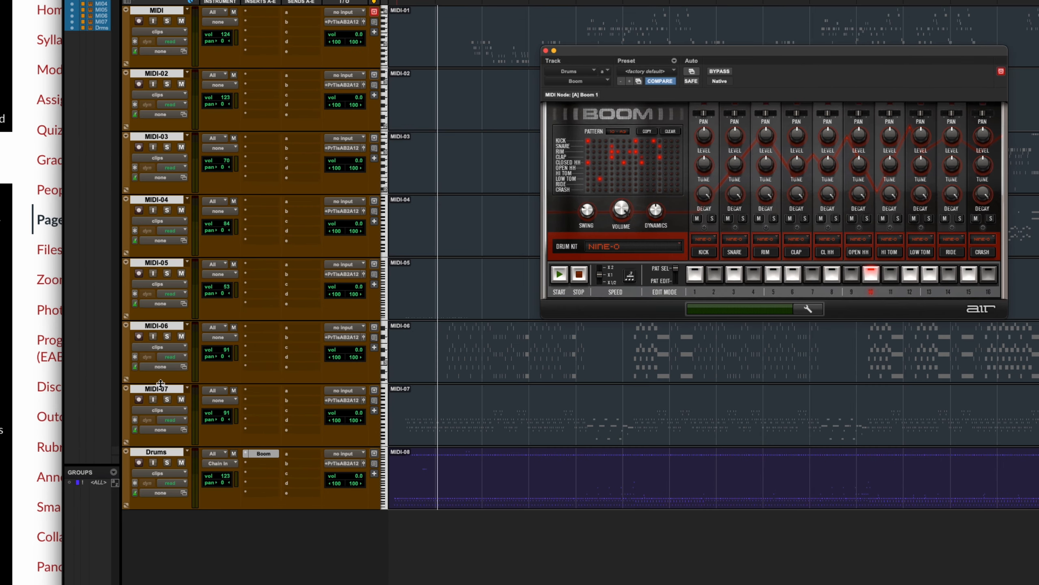
# Deselect all tracks and close the Boom window, then reopen it from the Drums track's insert and close it again.
pyautogui.keyDown('alt'); pyautogui.click(160, 392); pyautogui.keyUp('alt')
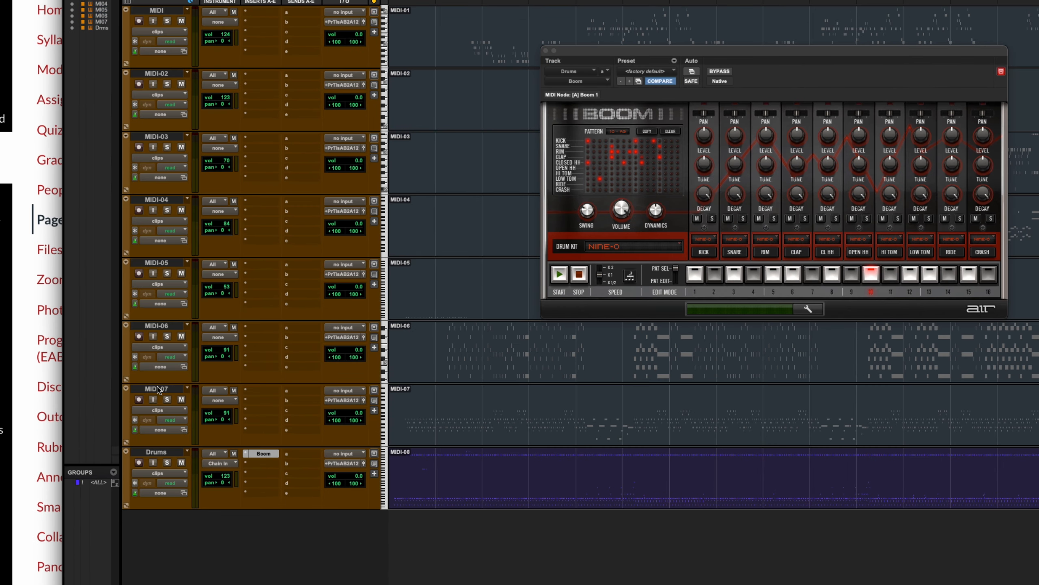
pyautogui.click(546, 51)
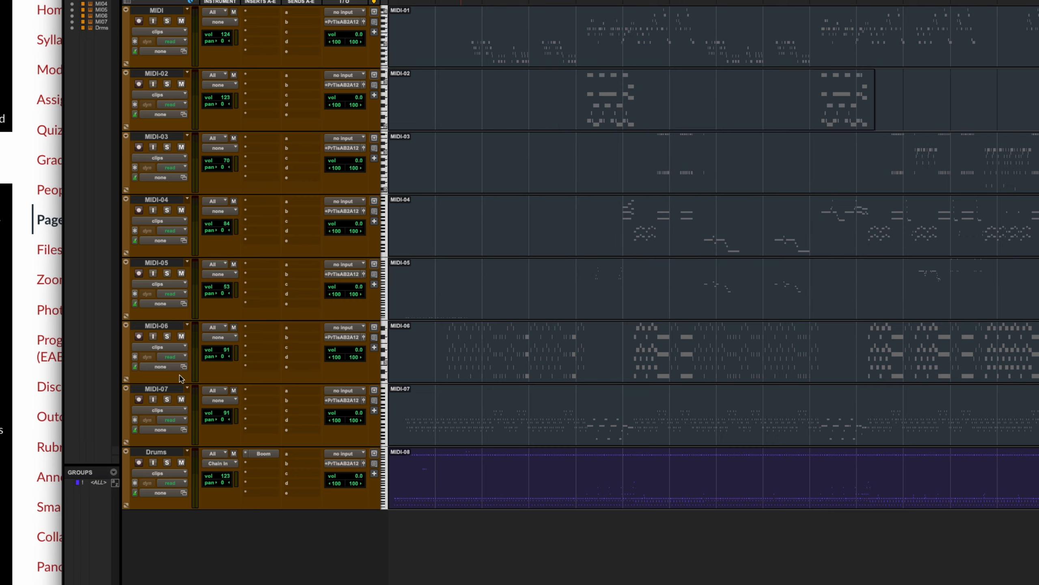
pyautogui.click(264, 453)
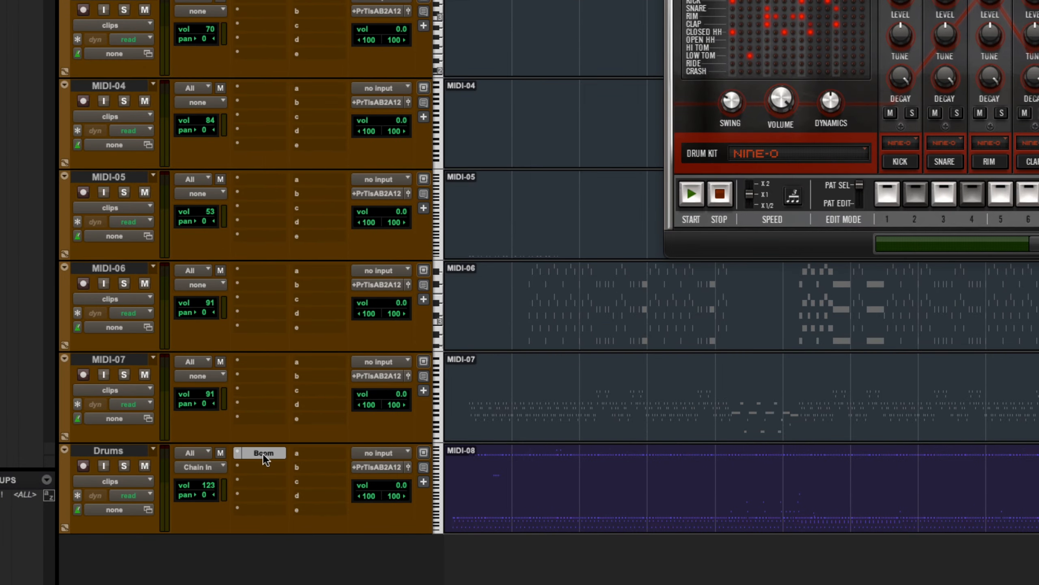
pyautogui.click(263, 453)
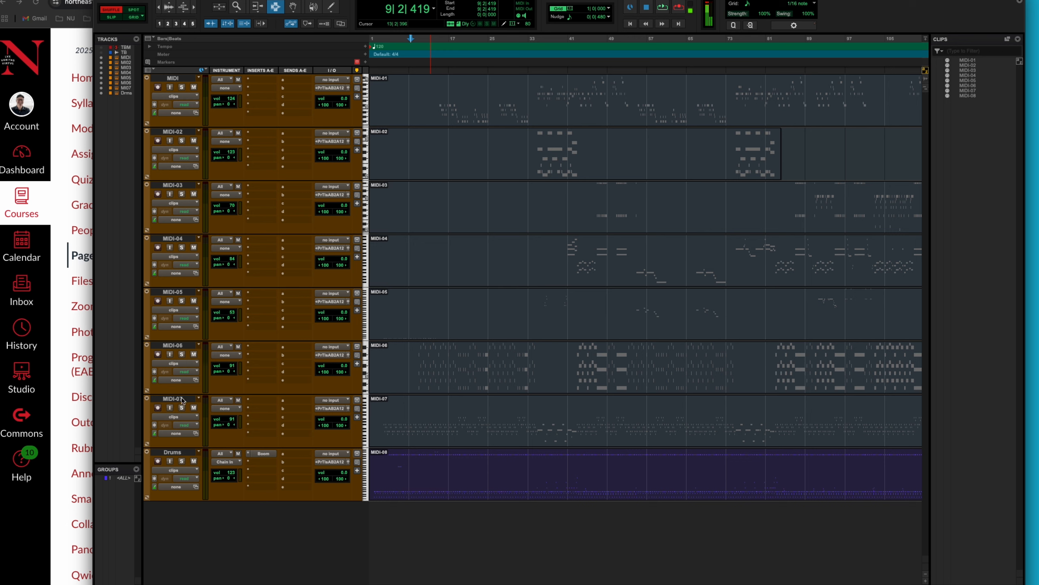
# Rename the MIDI-07 track as Bass.
pyautogui.doubleClick(183, 399)
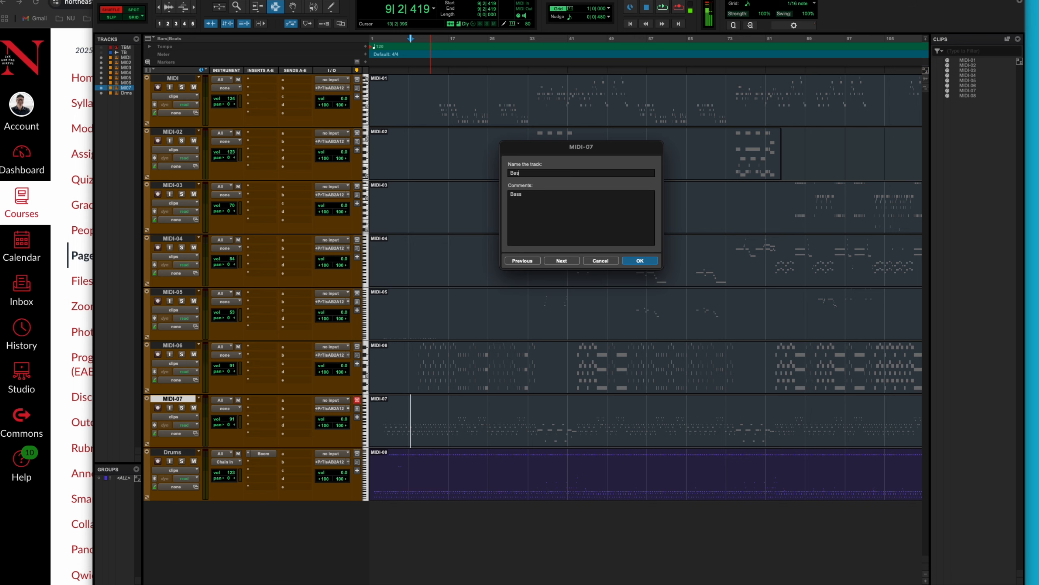
pyautogui.press('Return')
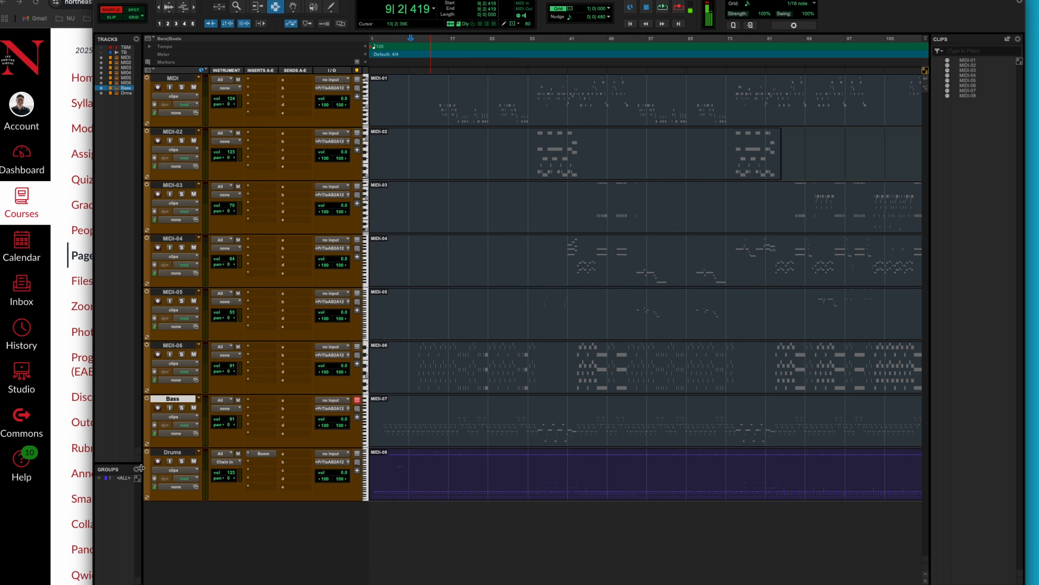
# Color the Drums track yellow using the Color Palette.
pyautogui.click(165, 453)
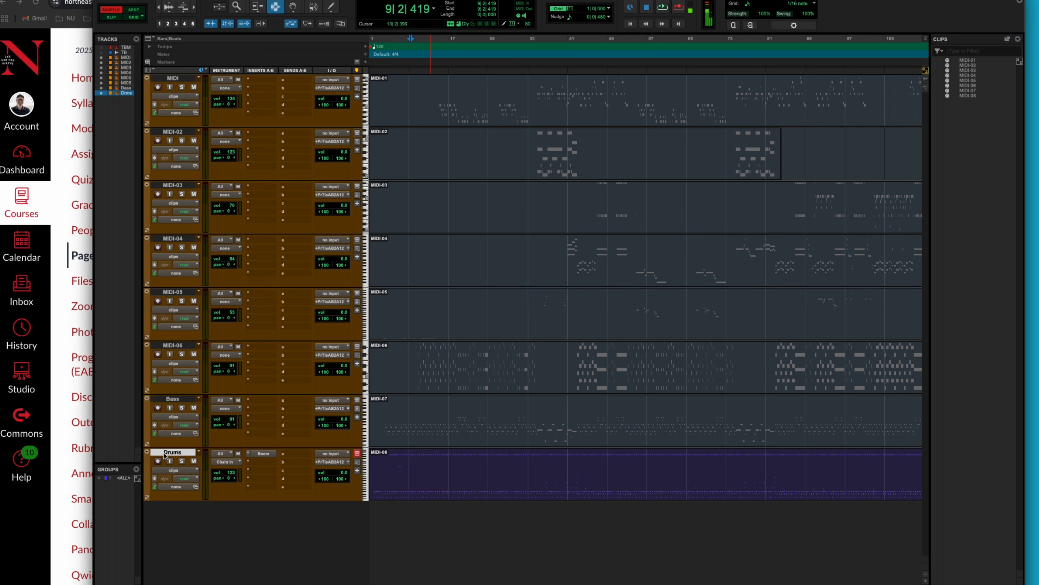
pyautogui.doubleClick(146, 470)
pyautogui.click(330, 476)
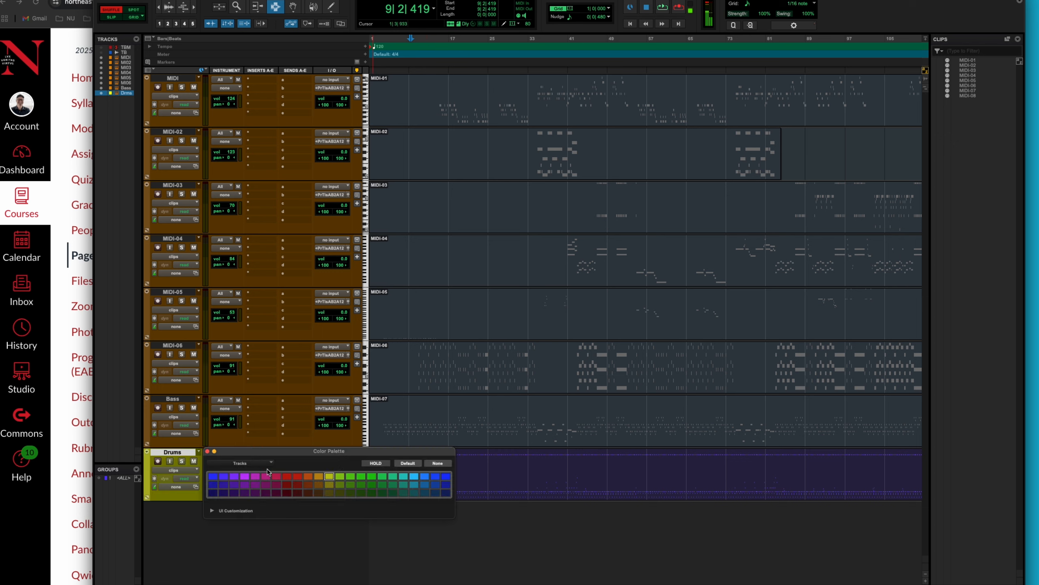
pyautogui.click(207, 451)
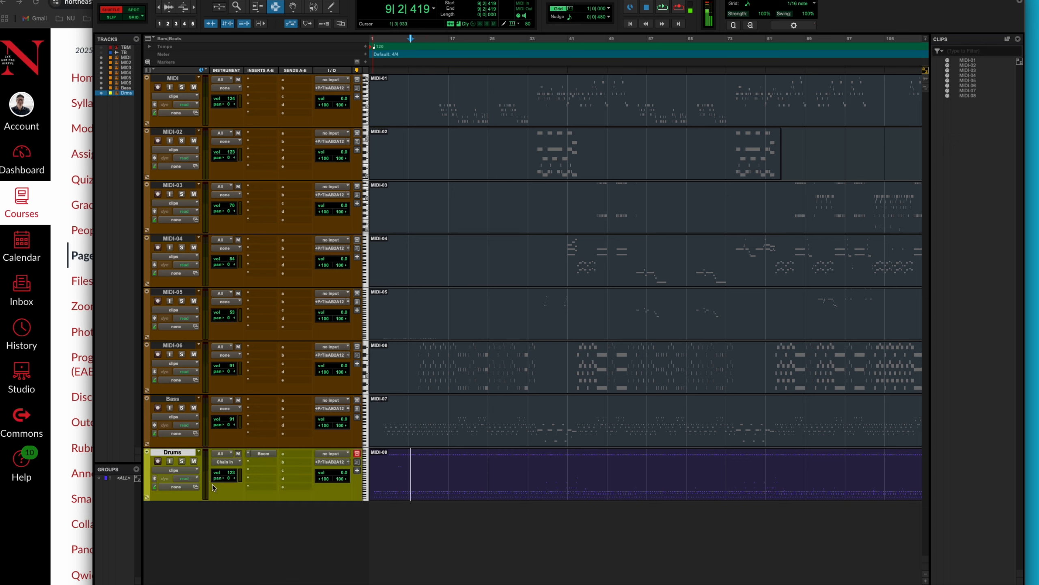
# Select the whole MIDI-08 clip on the Drums track and color it the same bright yellow as the track.
pyautogui.doubleClick(450, 463)
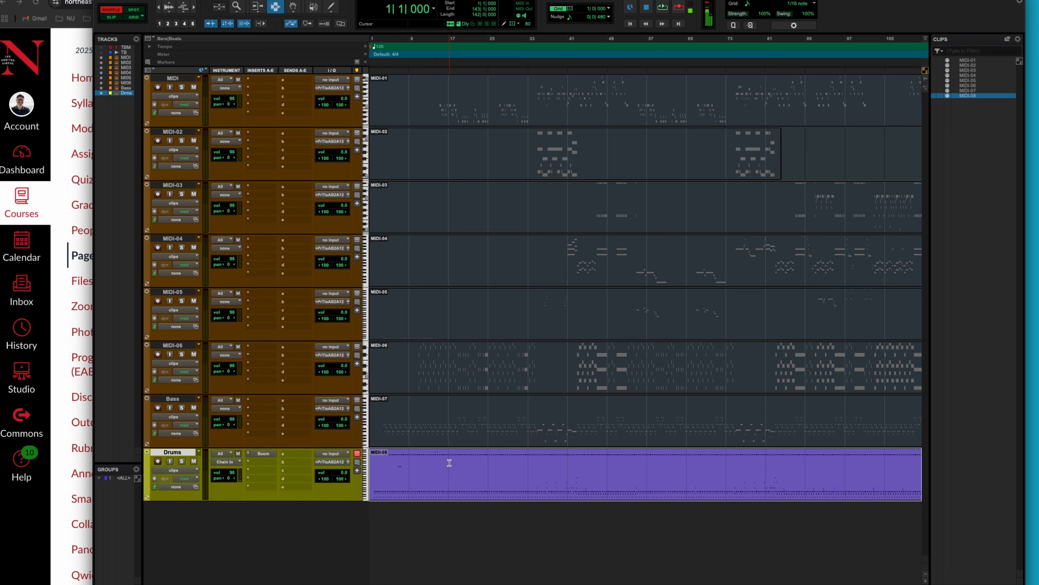
pyautogui.doubleClick(146, 465)
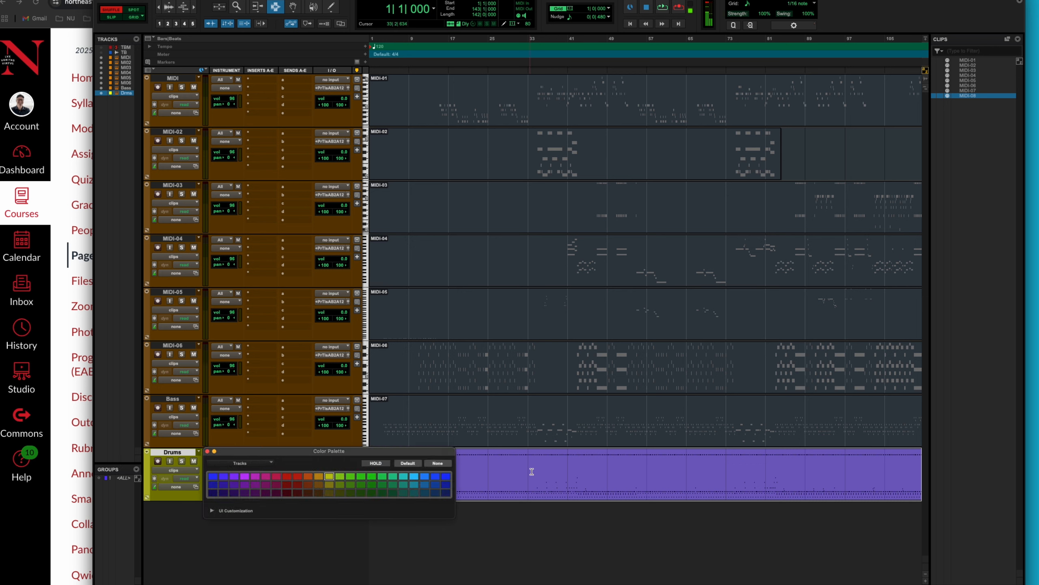
pyautogui.click(532, 472)
pyautogui.click(329, 477)
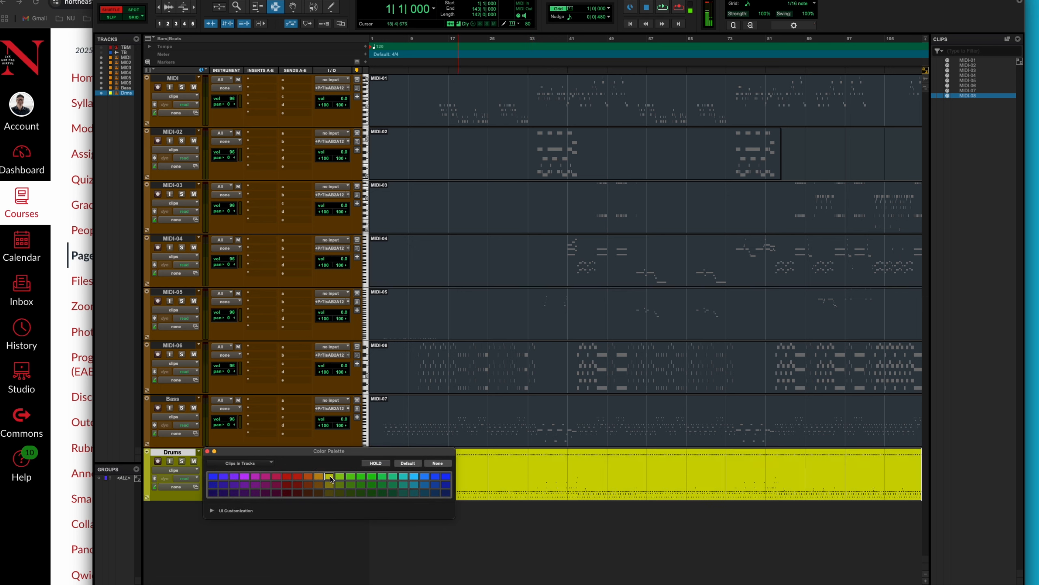
pyautogui.click(208, 452)
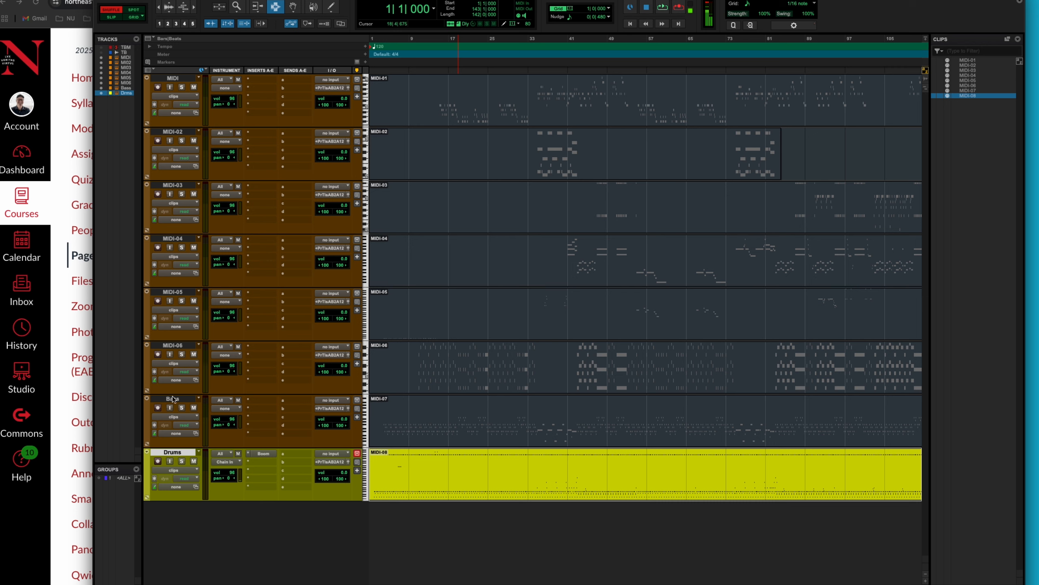
# Color the Bass track and its MIDI-07 clip purple, and select the clip's range from about bar 12 to bar 63.
pyautogui.click(173, 399)
pyautogui.doubleClick(148, 416)
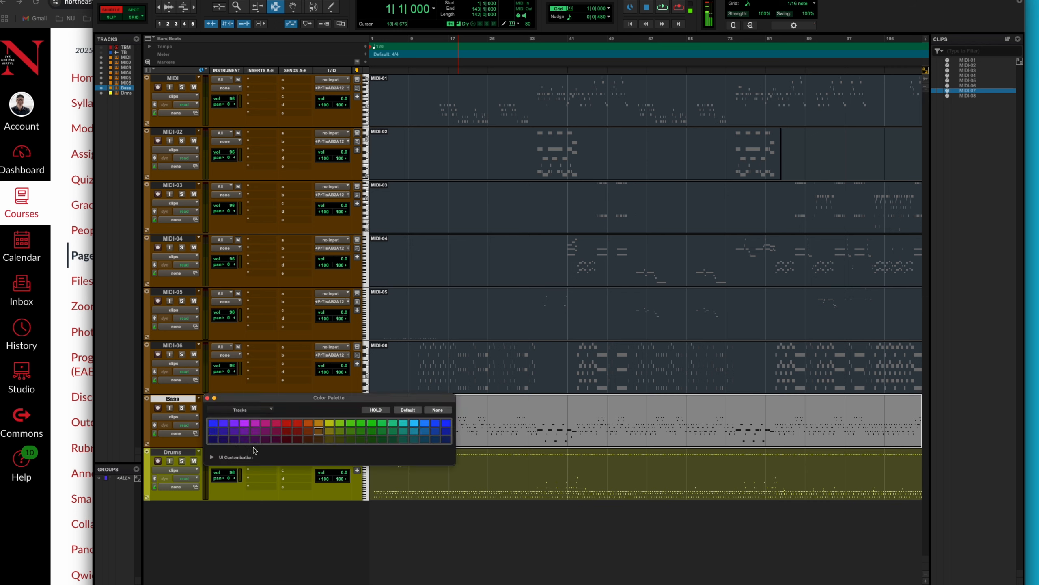
pyautogui.click(236, 423)
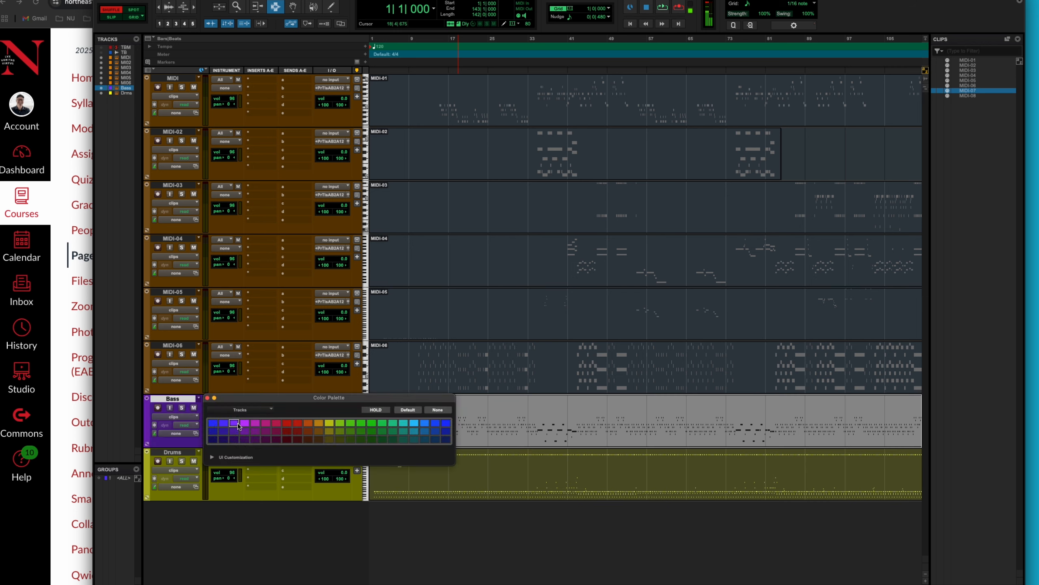
pyautogui.doubleClick(531, 418)
pyautogui.click(244, 425)
pyautogui.click(207, 398)
pyautogui.click(544, 421)
pyautogui.moveTo(427, 417); pyautogui.dragTo(681, 427)
pyautogui.click(255, 398)
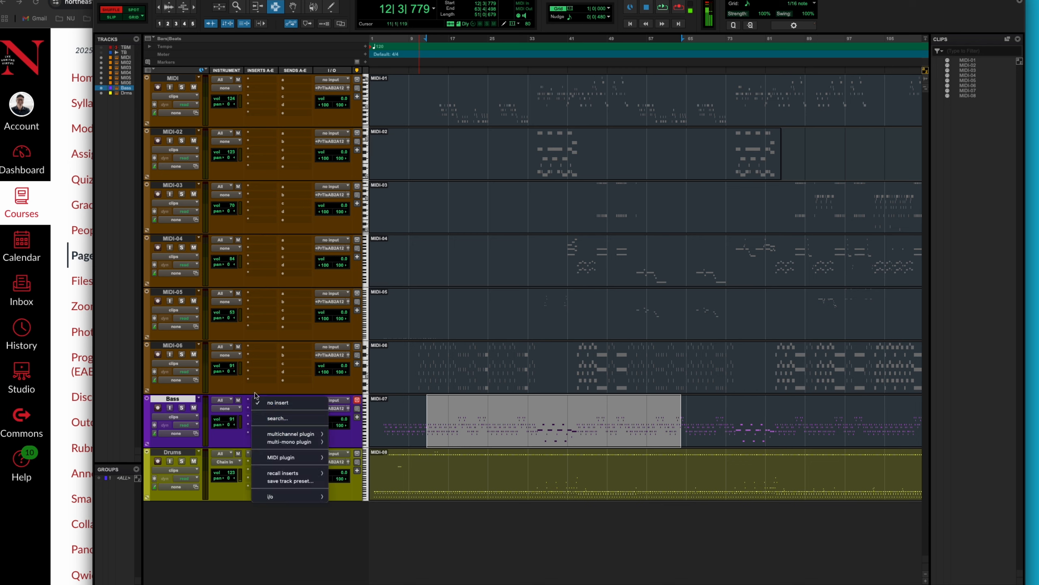
pyautogui.click(228, 445)
pyautogui.click(255, 400)
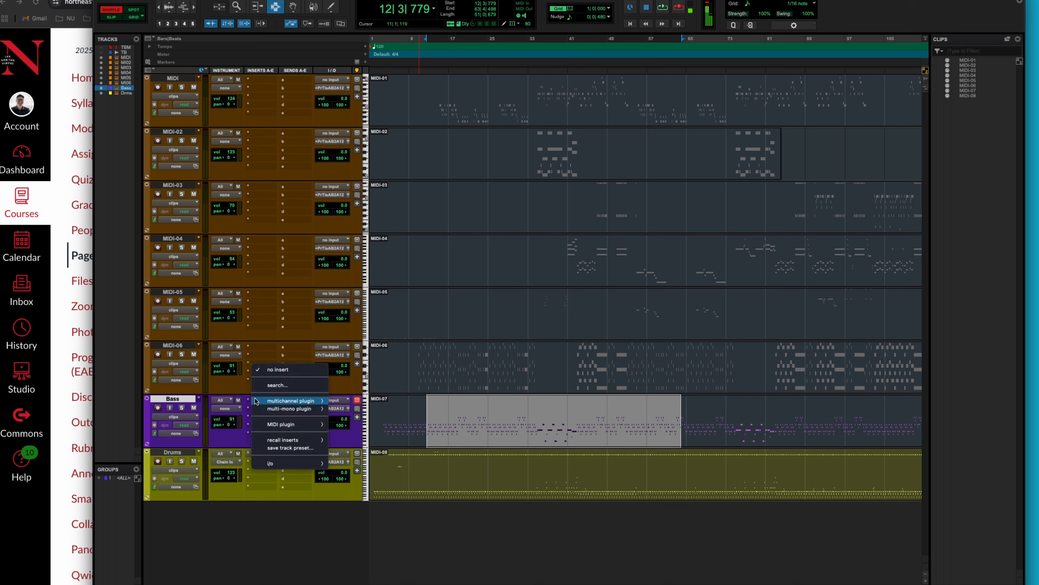
pyautogui.moveTo(290, 401)
pyautogui.moveTo(366, 458)
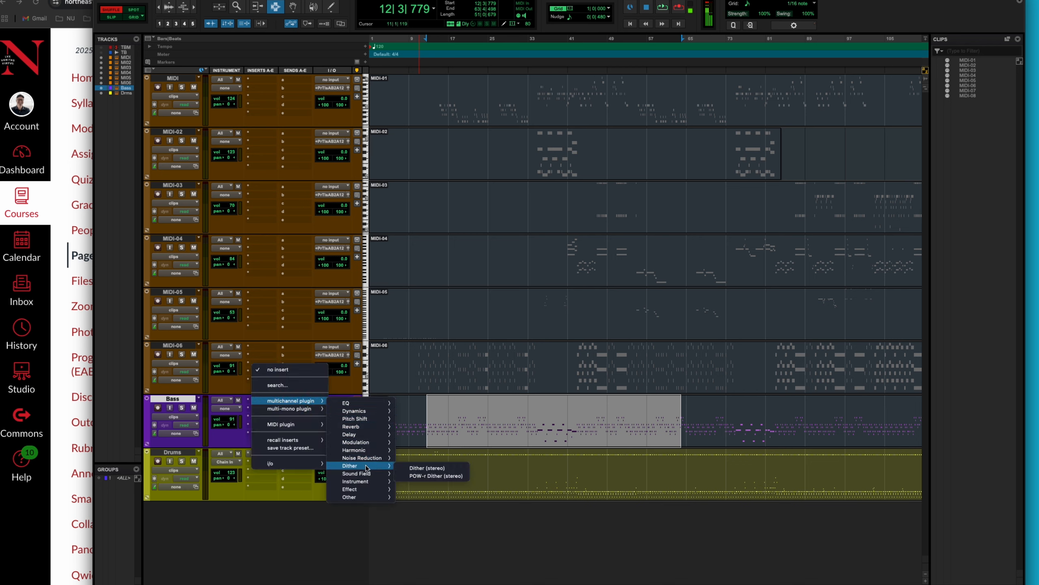
# Switch to Chrome to review the Lab 4 instructions on instruments, track organization and MIDI editing, then return to Pro Tools.
pyautogui.click(58, 504)
pyautogui.scroll(-20, 507, 371)
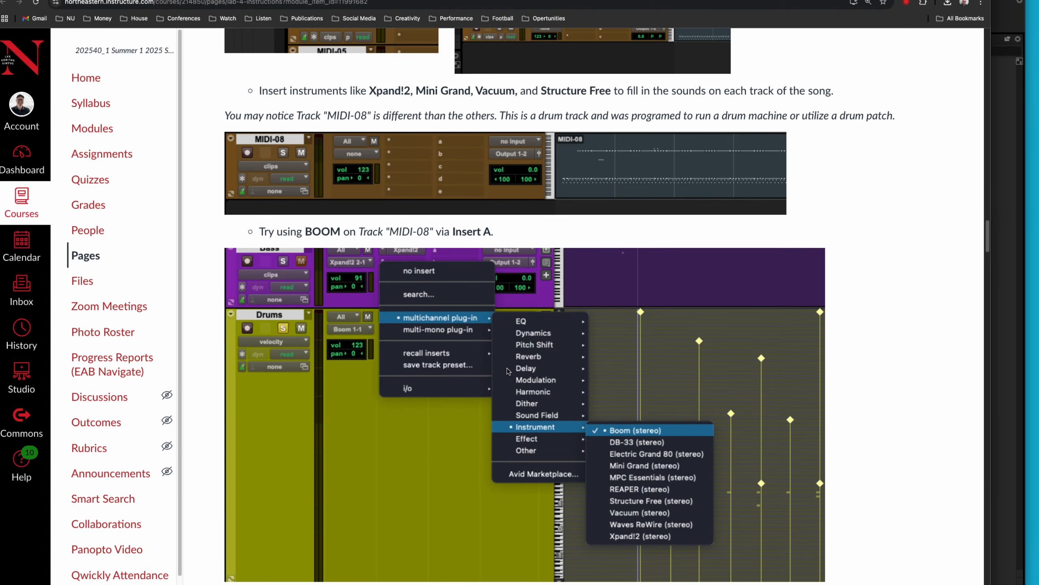
pyautogui.scroll(-8, 507, 371)
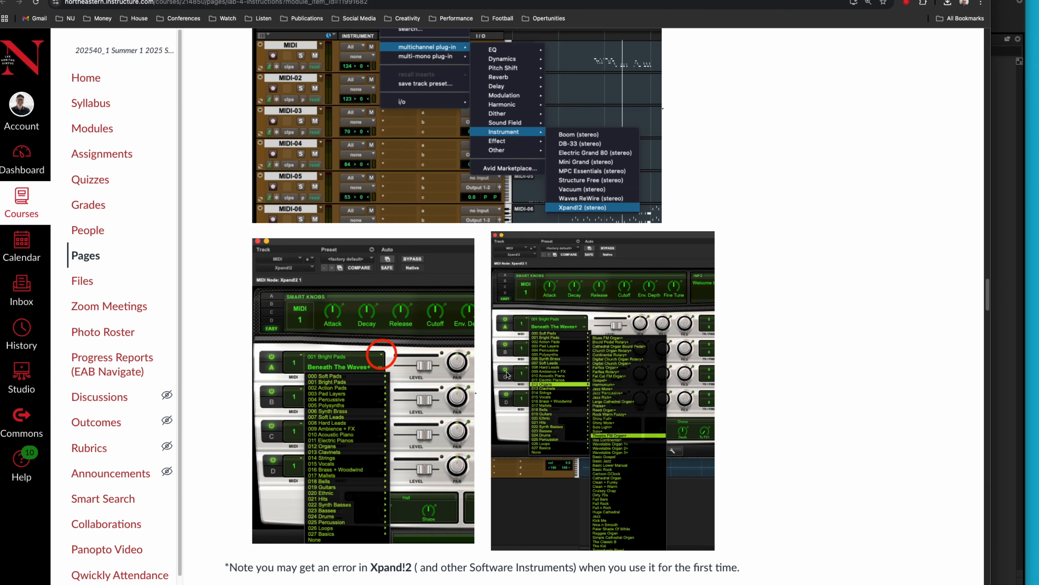
pyautogui.scroll(-12, 507, 373)
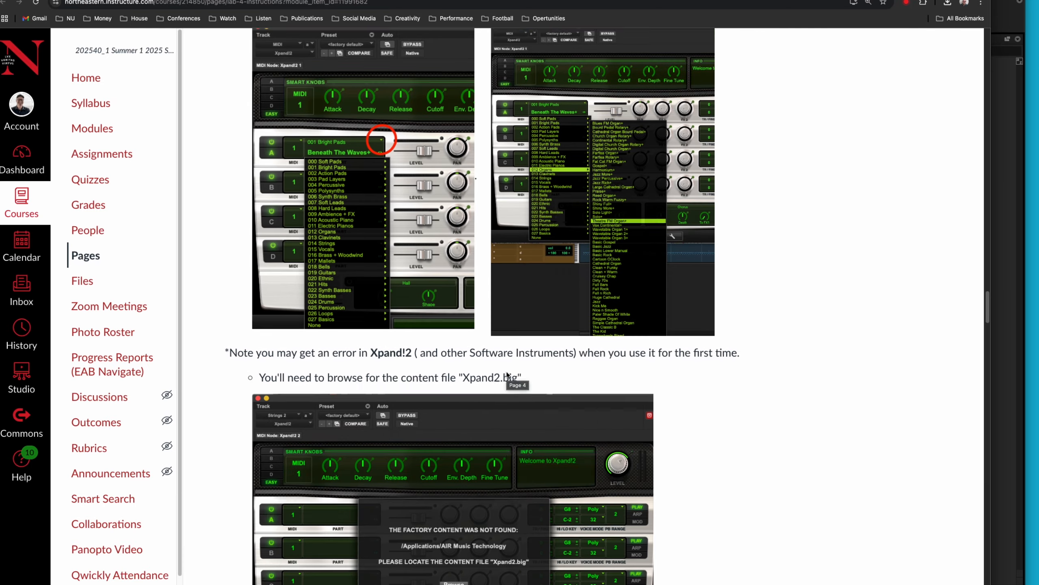
pyautogui.scroll(-20, 506, 372)
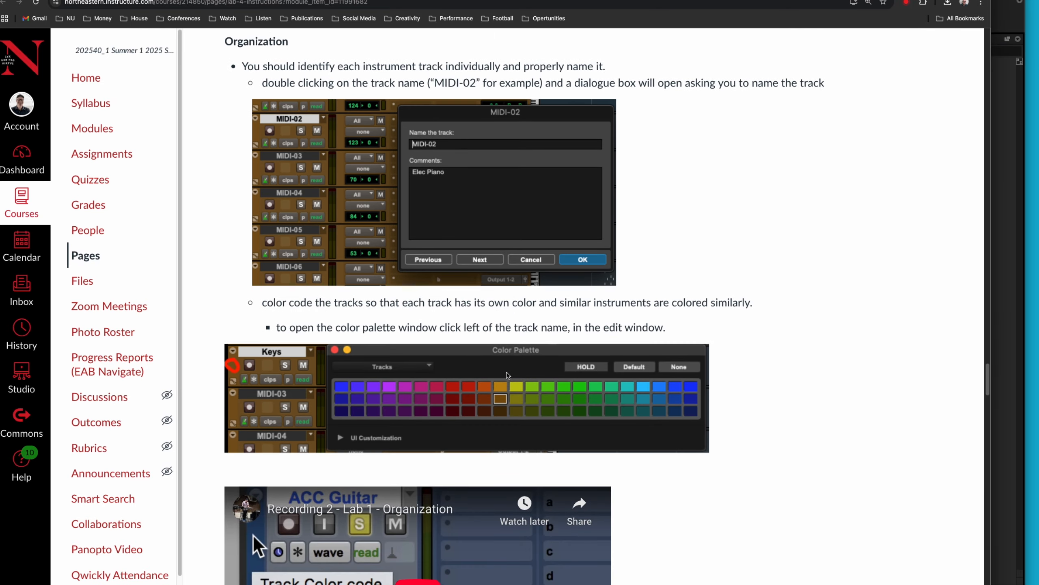
pyautogui.scroll(-5, 507, 373)
pyautogui.scroll(-6, 507, 372)
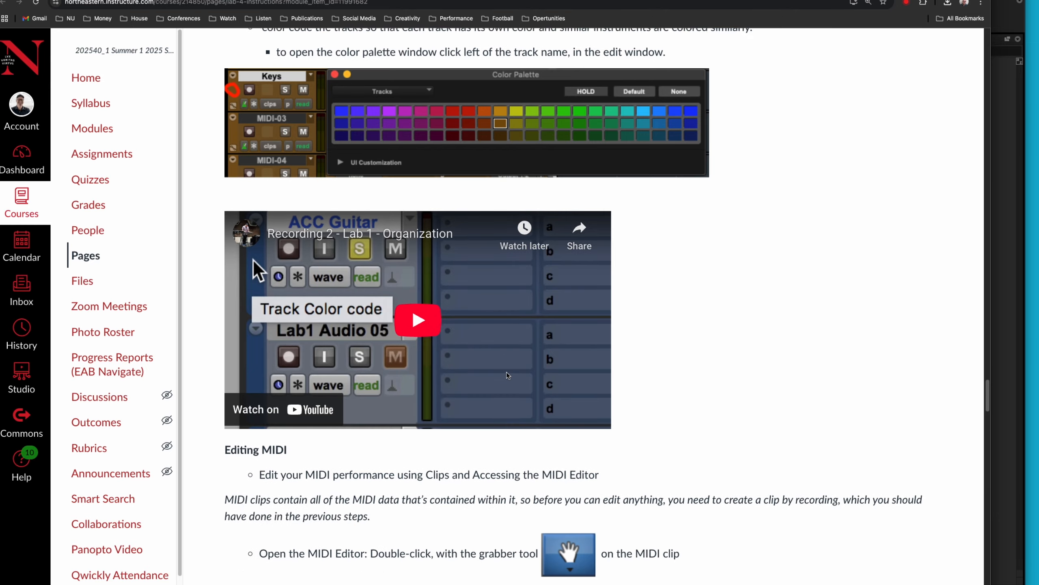
pyautogui.scroll(-1, 507, 372)
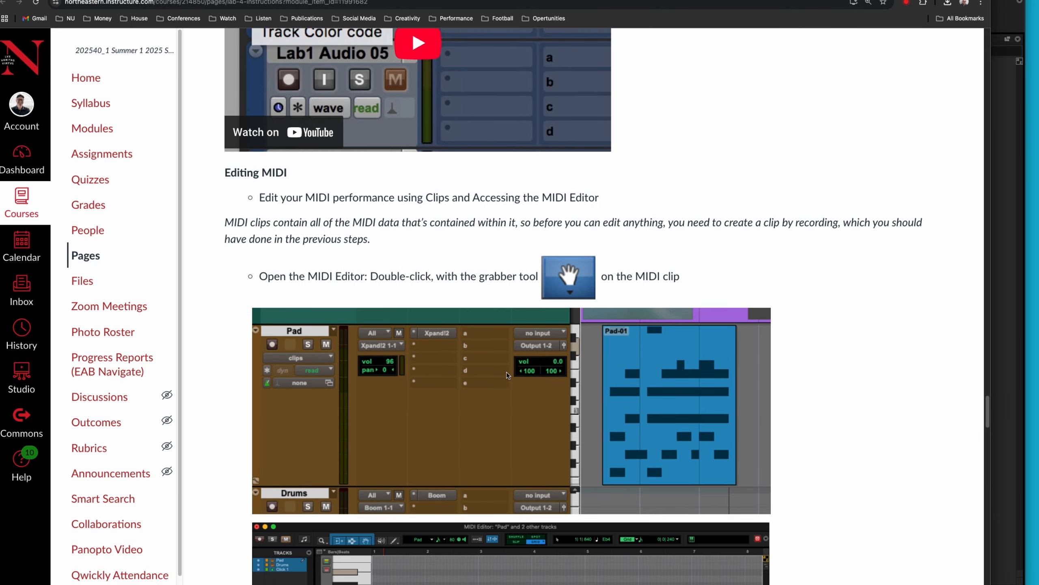
pyautogui.scroll(20, 506, 372)
pyautogui.scroll(15, 506, 373)
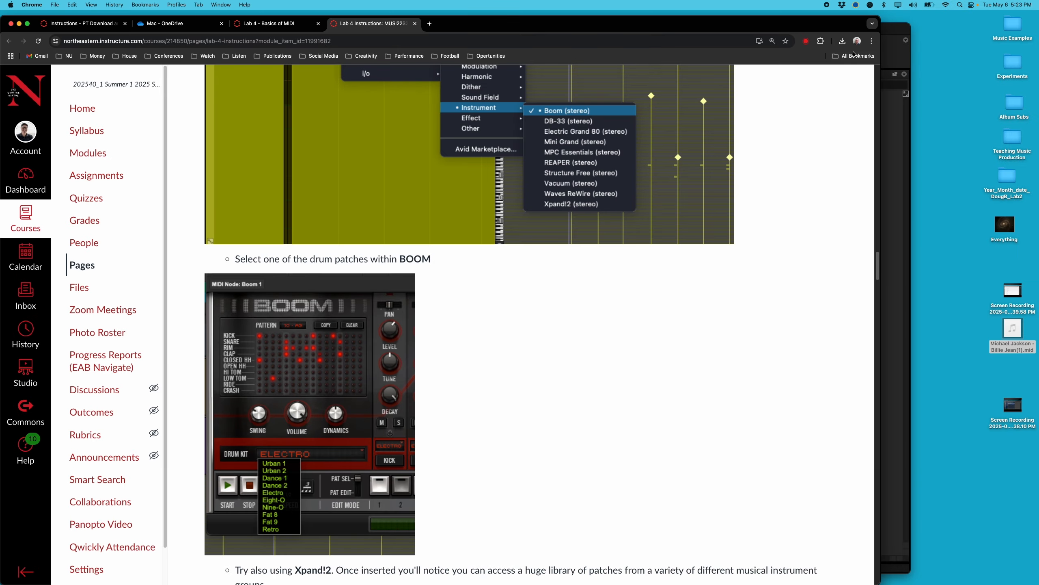
pyautogui.click(894, 61)
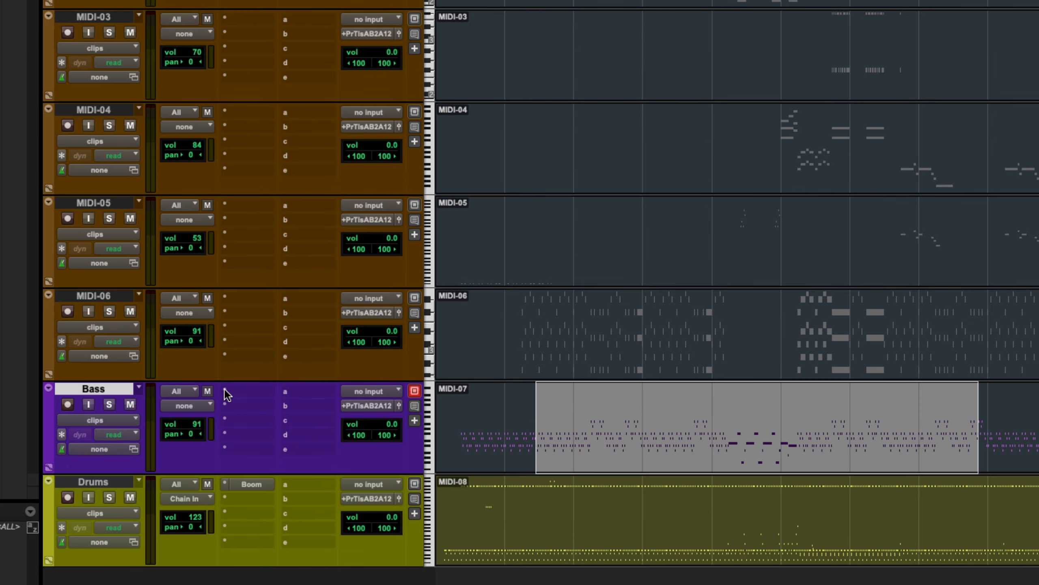
# Insert the Vacuum (stereo) instrument plugin on the first insert slot of the Bass track.
pyautogui.click(225, 393)
pyautogui.moveTo(259, 392)
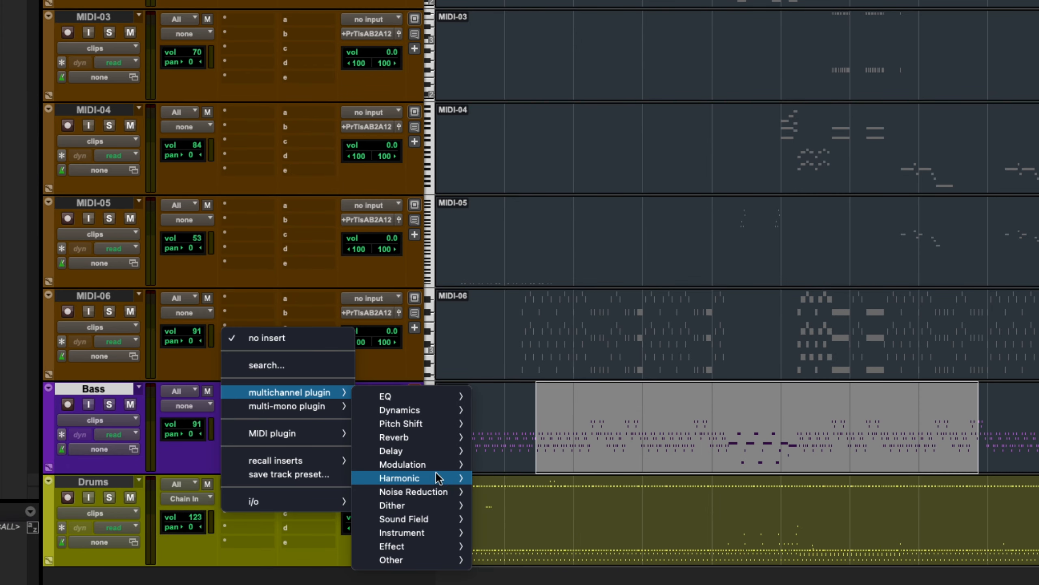
pyautogui.moveTo(440, 514)
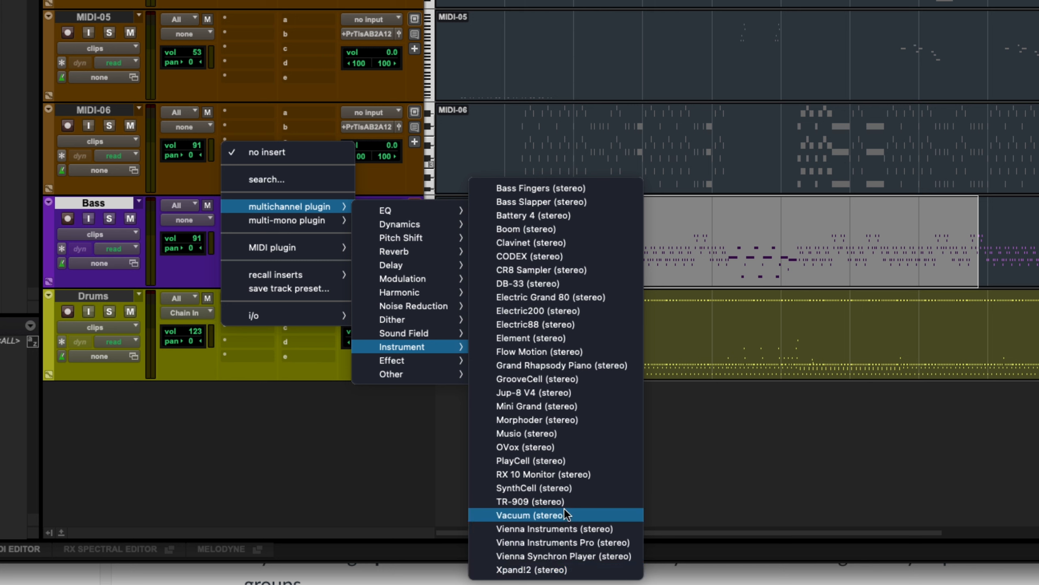
pyautogui.click(526, 274)
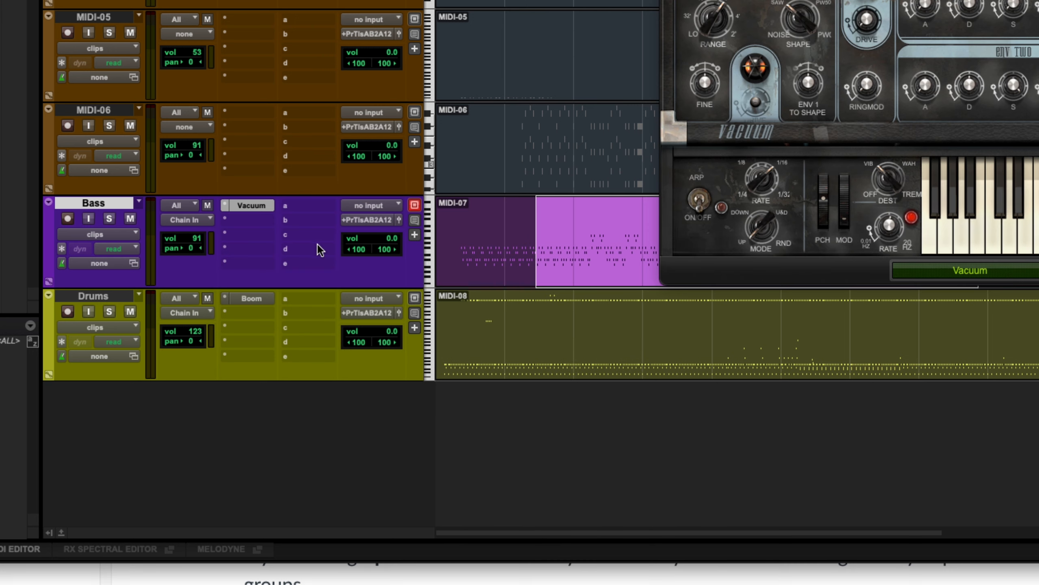
# Play the session from about bar 3 on the Bass track to audition the Vacuum sound.
pyautogui.click(468, 254)
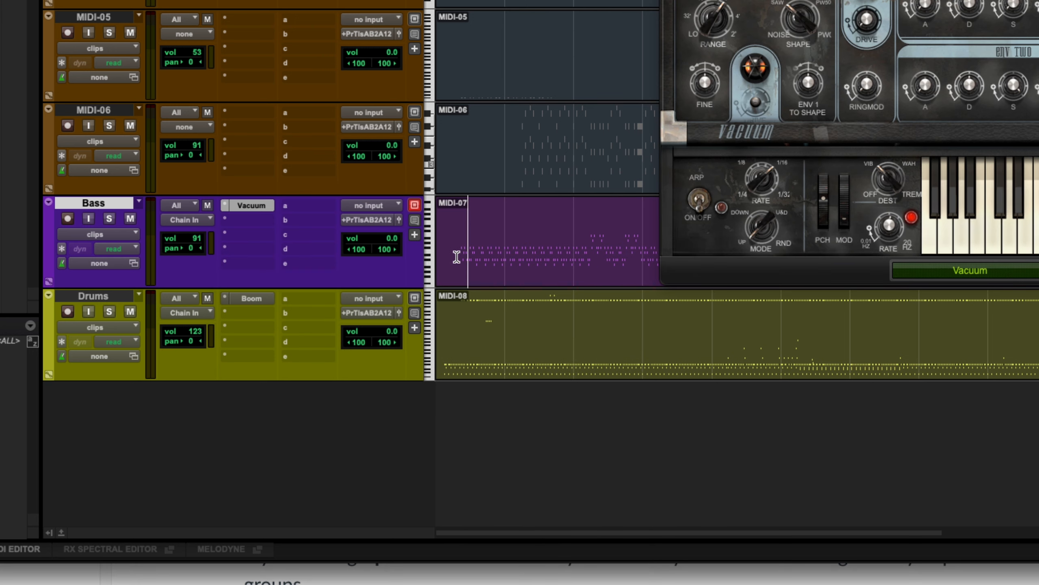
pyautogui.click(457, 257)
pyautogui.press('space')
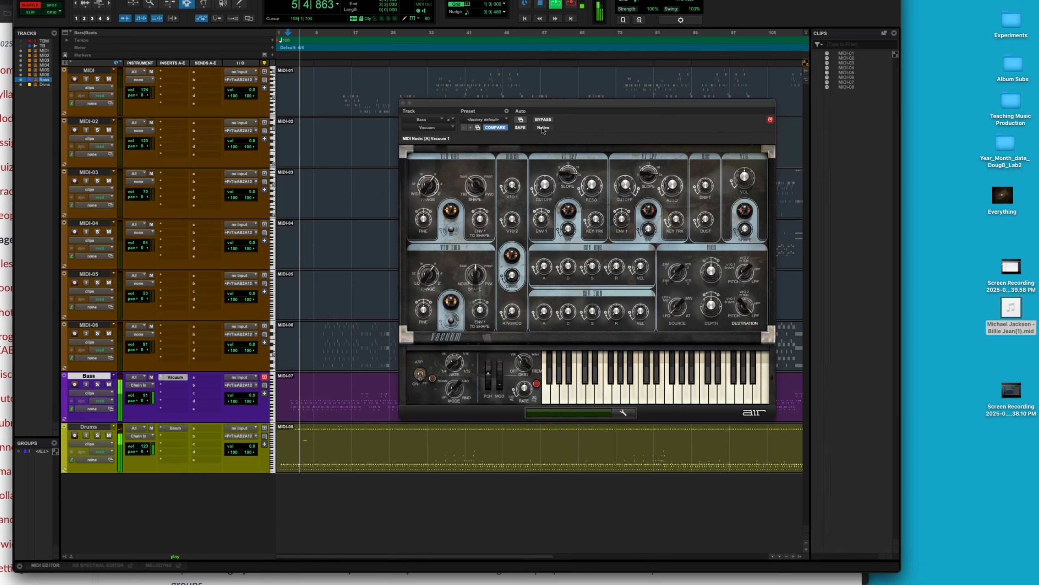
pyautogui.press('space')
# Load the bass preset 29 Wooden Bass in Vacuum.
pyautogui.click(497, 120)
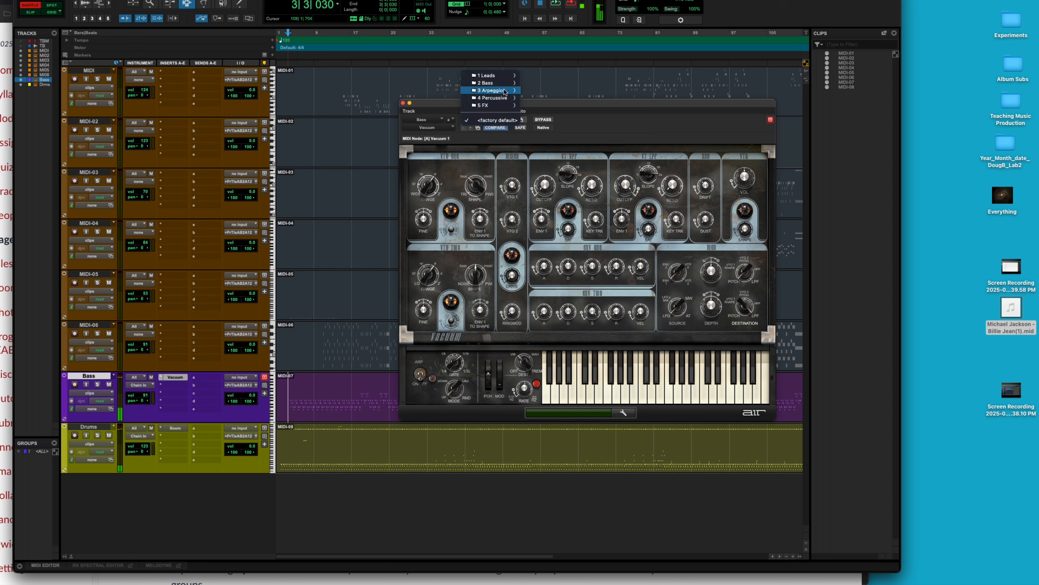
pyautogui.moveTo(503, 85)
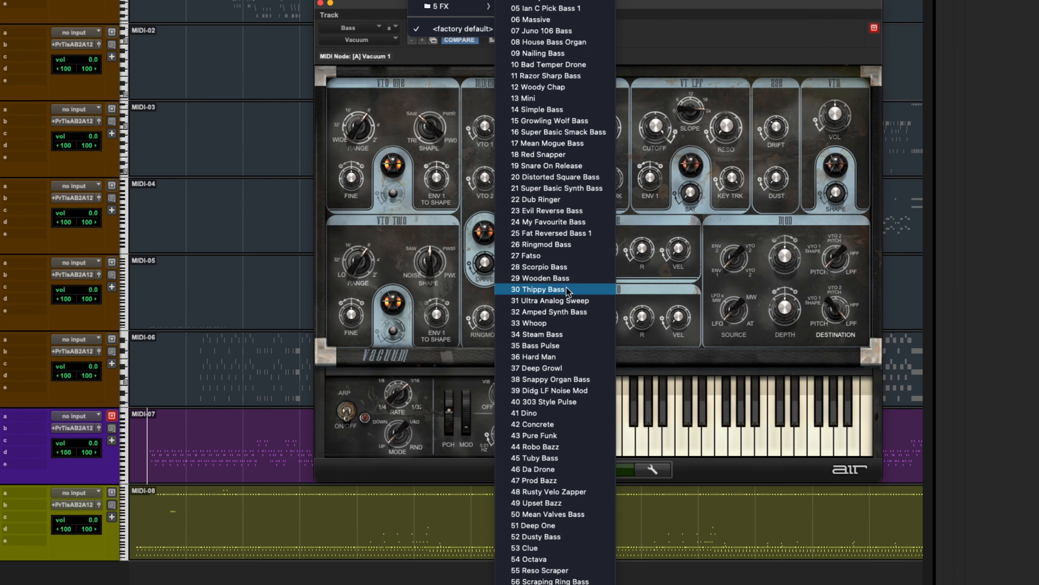
pyautogui.click(561, 279)
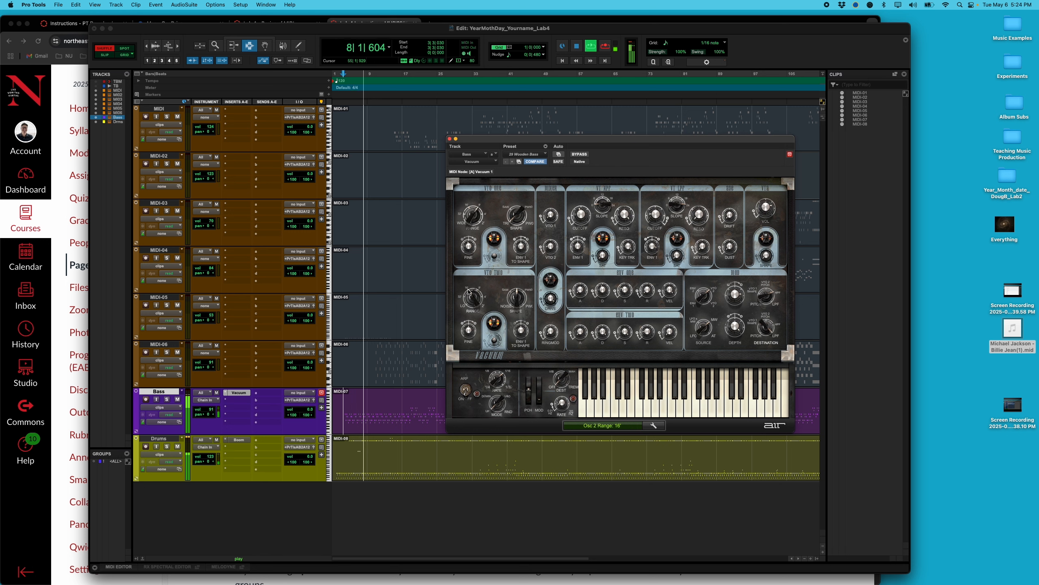
# Set Vacuum's Osc 2 and Osc 1 ranges to 8' during playback, then close the plugin window and stop playback.
pyautogui.click(481, 292)
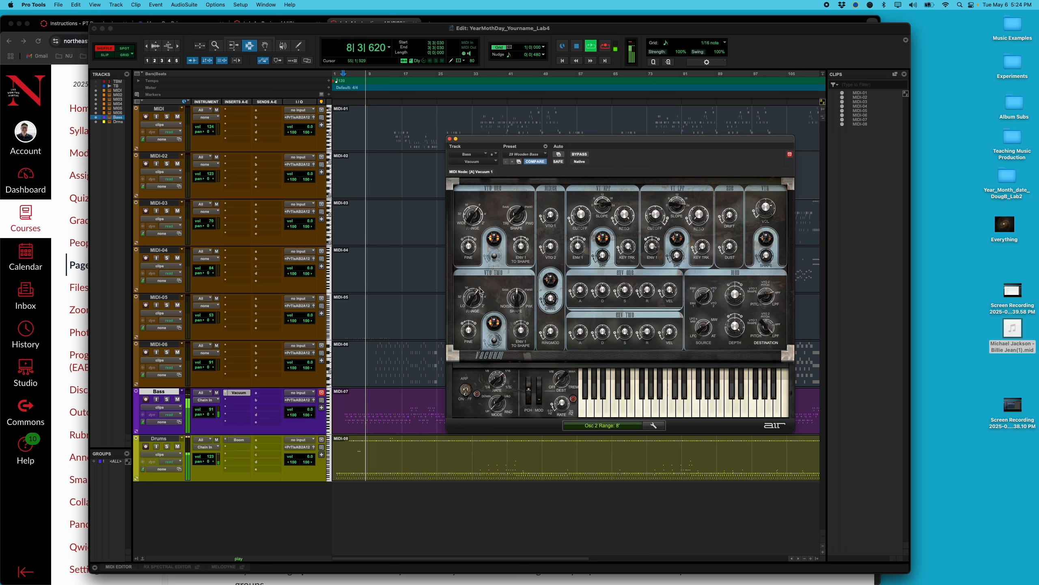
pyautogui.click(469, 205)
pyautogui.click(480, 208)
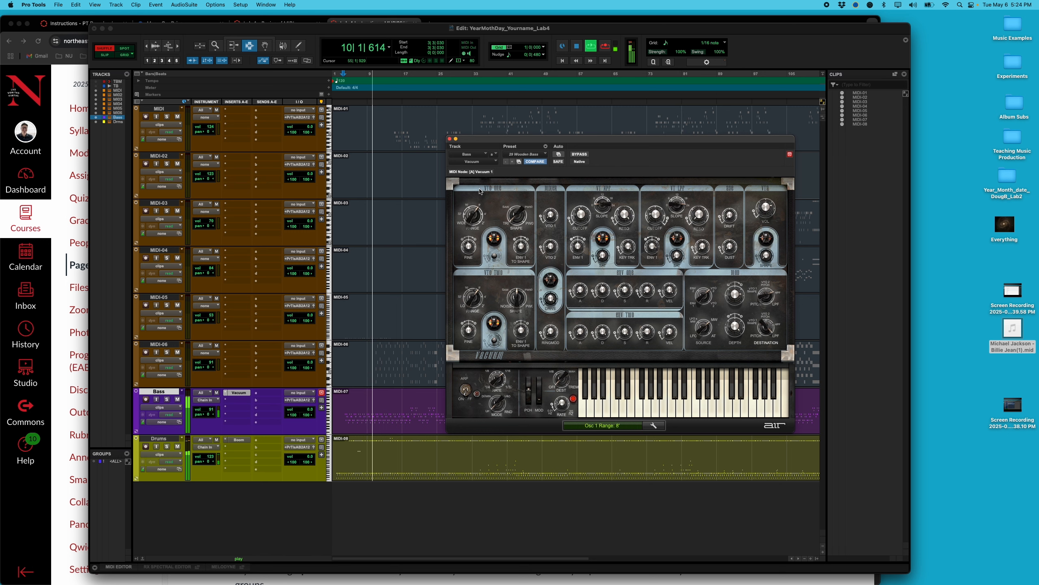
pyautogui.click(450, 139)
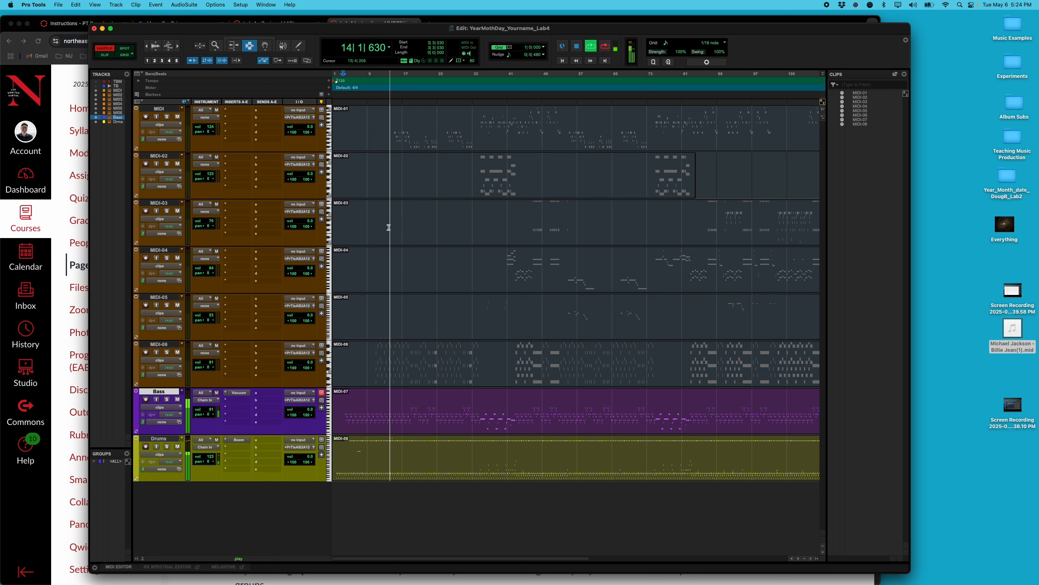
pyautogui.press('space')
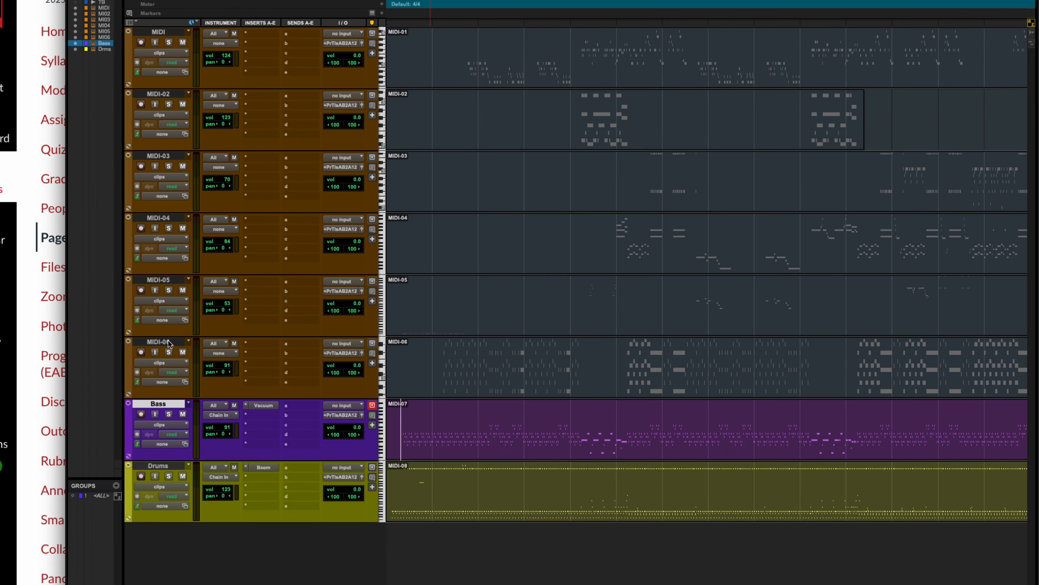
# Rename the MIDI-06 track as Strings.
pyautogui.doubleClick(161, 345)
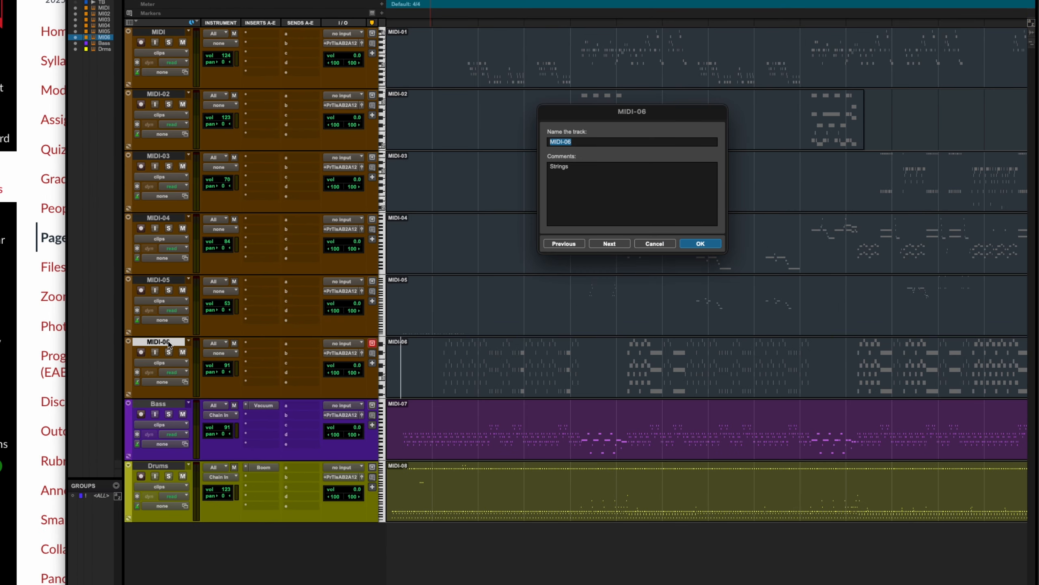
pyautogui.write('Strings')
pyautogui.press('Return')
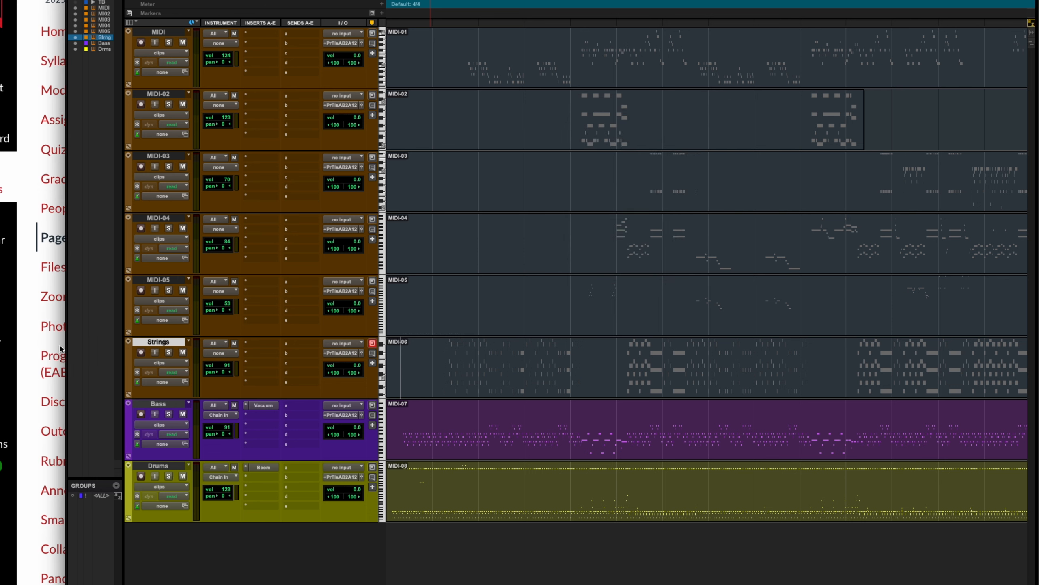
# Insert the Xpand!2 (stereo) instrument plugin on the first insert slot of the Strings track.
pyautogui.click(255, 344)
pyautogui.moveTo(287, 343)
pyautogui.moveTo(352, 346)
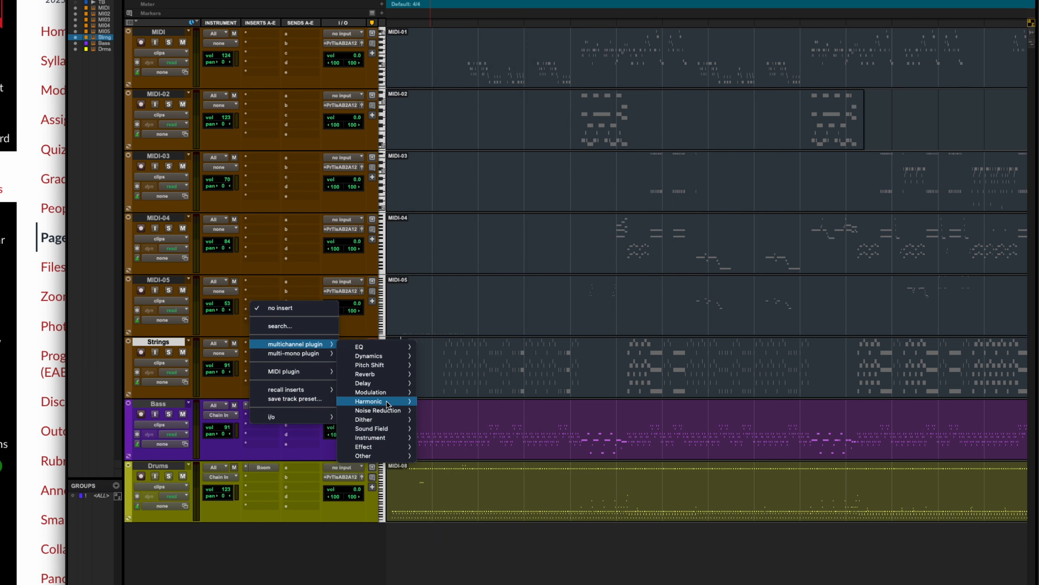
pyautogui.moveTo(393, 437)
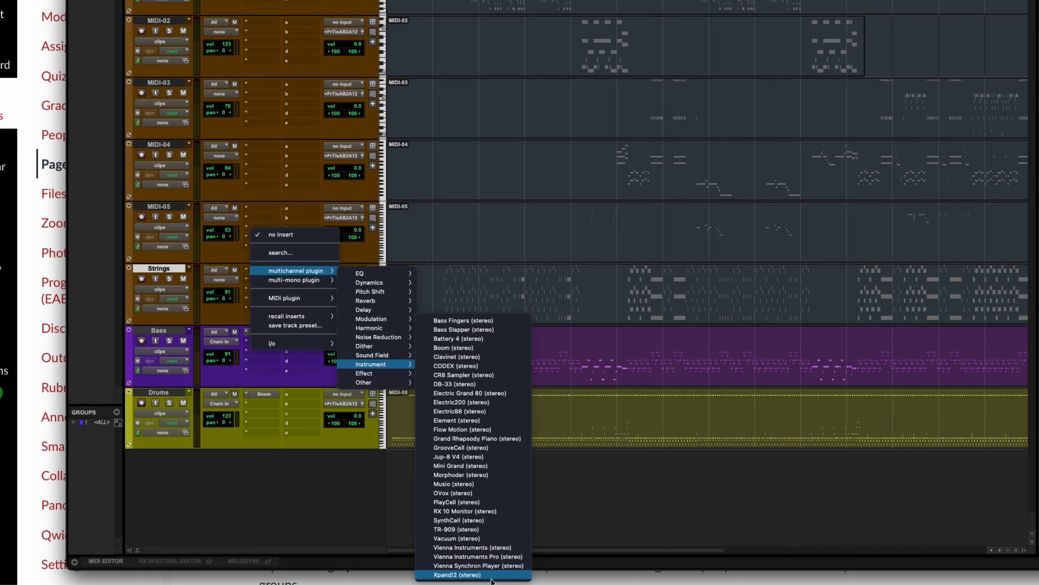
pyautogui.click(491, 575)
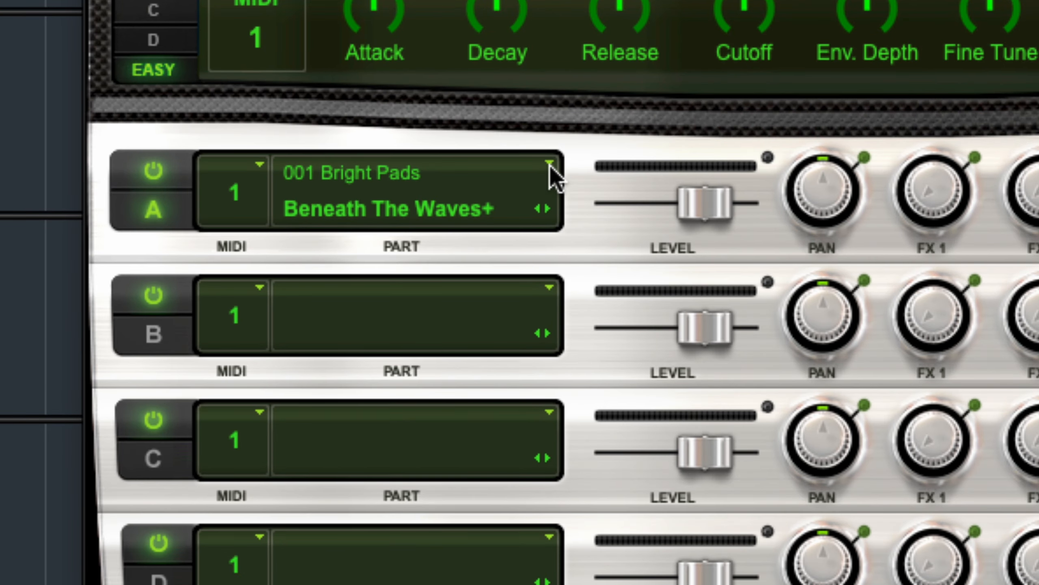
# Set Xpand!2's part A to the Big Legato Strings patch from the 014 Strings category.
pyautogui.click(551, 166)
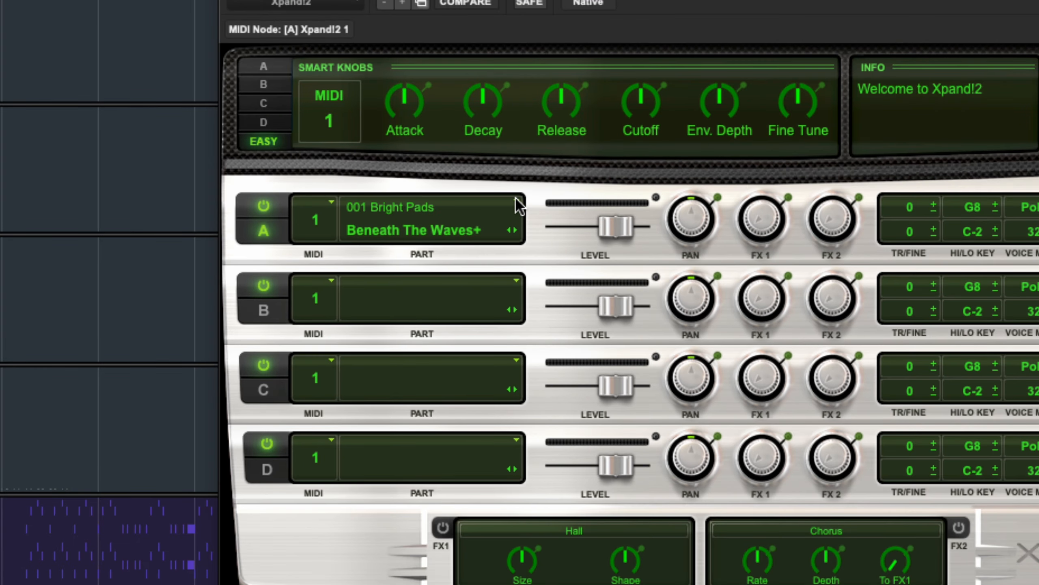
pyautogui.click(516, 204)
pyautogui.moveTo(458, 276)
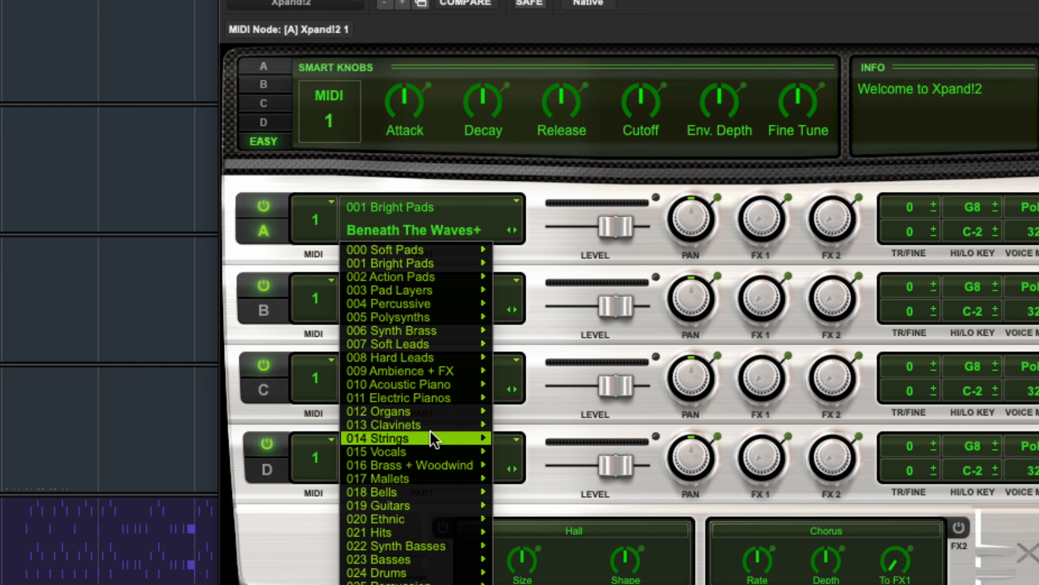
pyautogui.moveTo(433, 440)
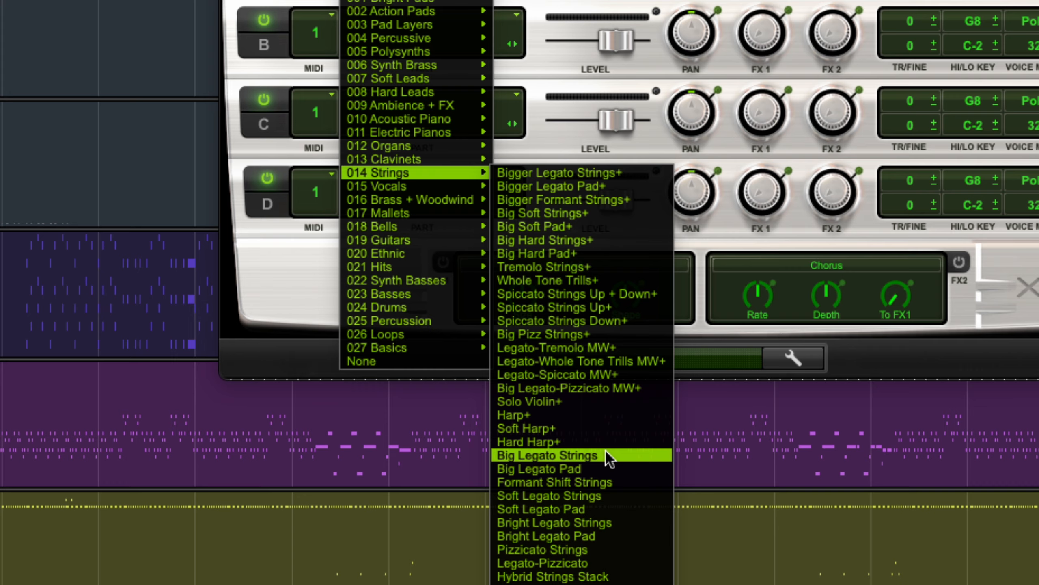
pyautogui.click(609, 456)
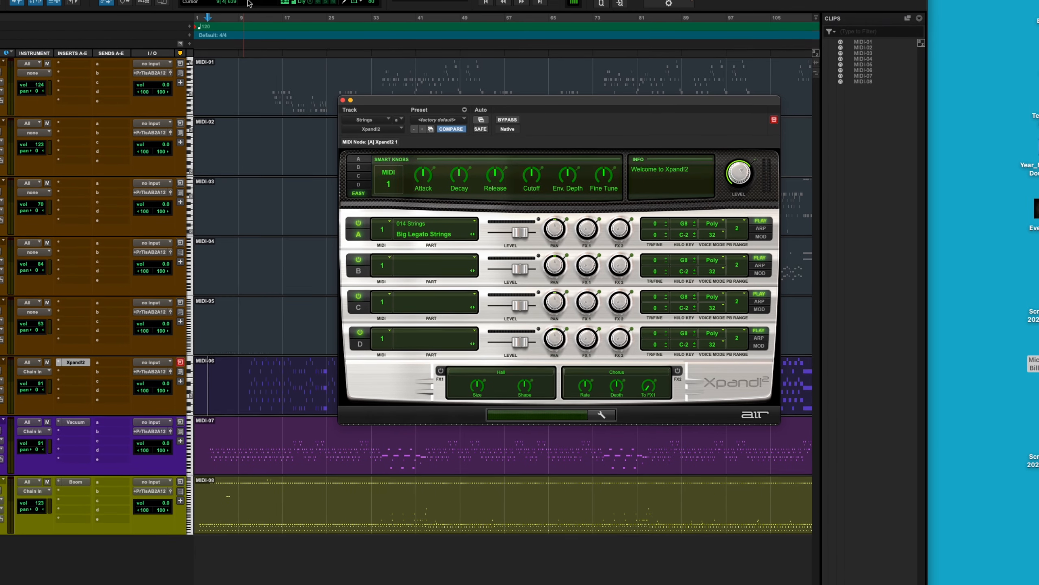
# Play the session from about bar 9 to audition the strings, place the cursor at bar 15 and close Xpand!2.
pyautogui.click(241, 17)
pyautogui.press('space')
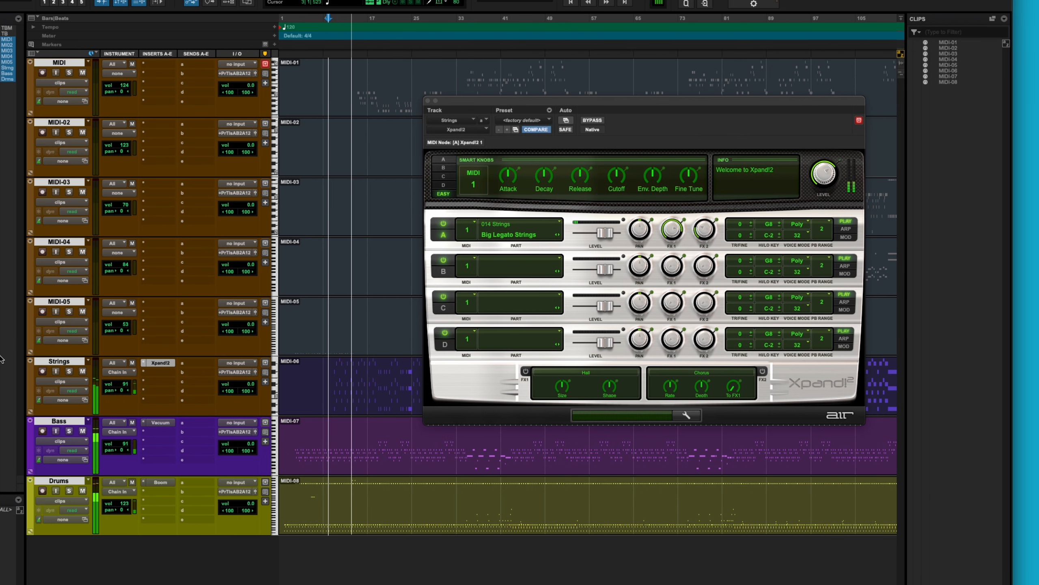
pyautogui.press('space')
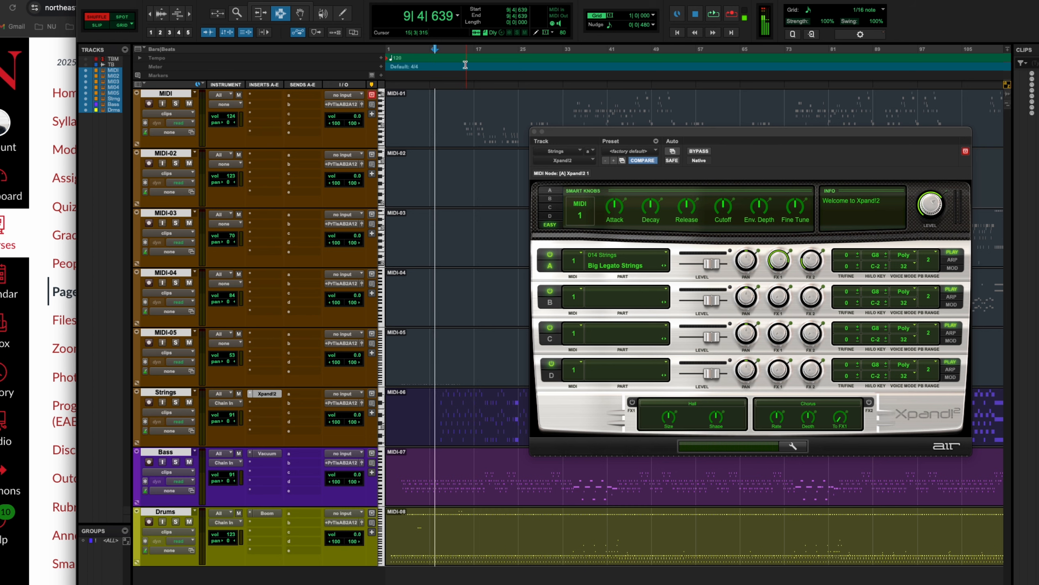
pyautogui.click(464, 50)
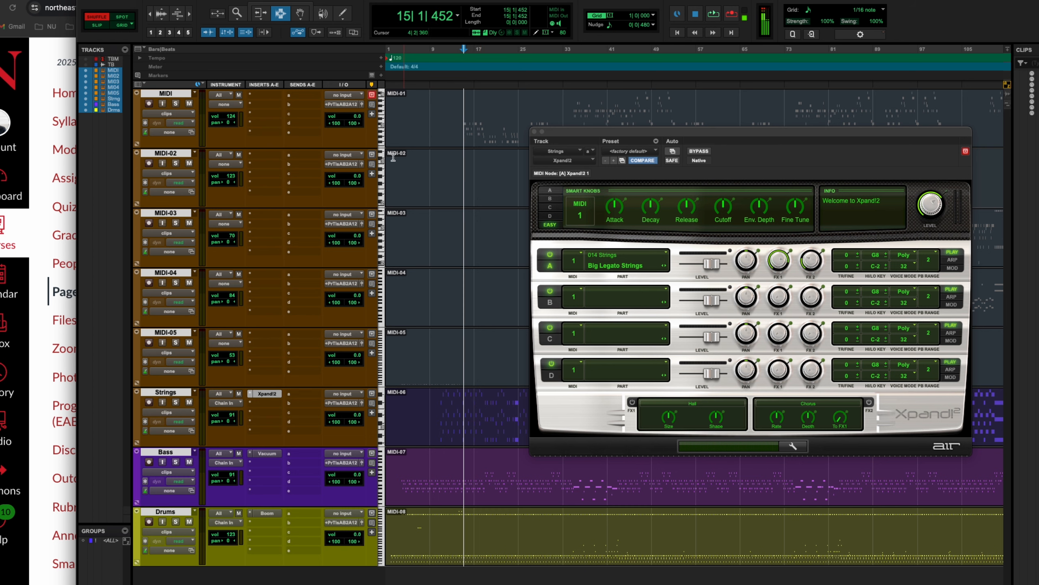
pyautogui.click(534, 132)
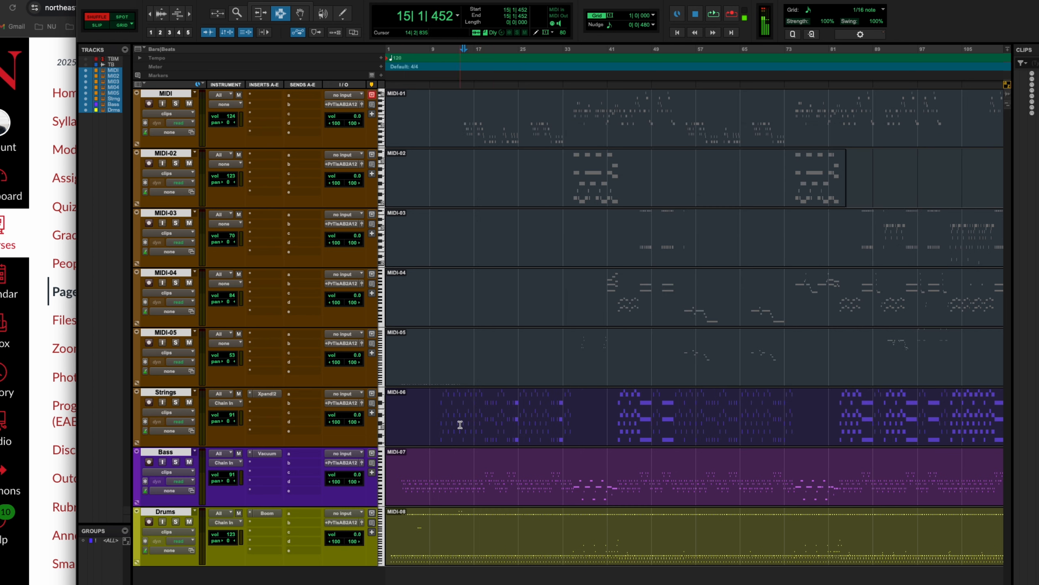
# Select about bars 40 to 95 of the MIDI-04 clip and browse the part A patch categories in the Strings track's Xpand!2.
pyautogui.moveTo(604, 283); pyautogui.dragTo(909, 278)
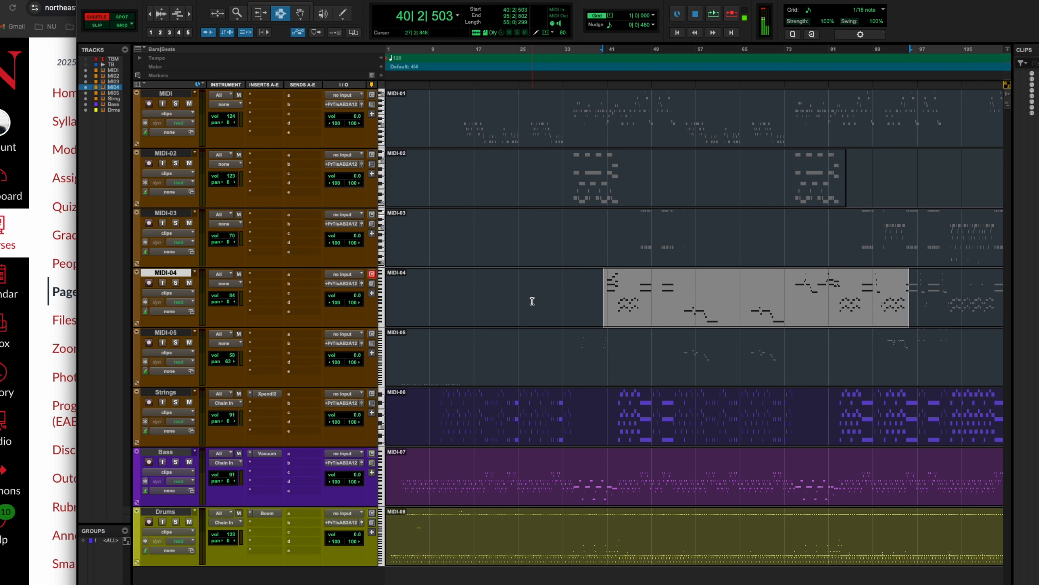
pyautogui.click(265, 393)
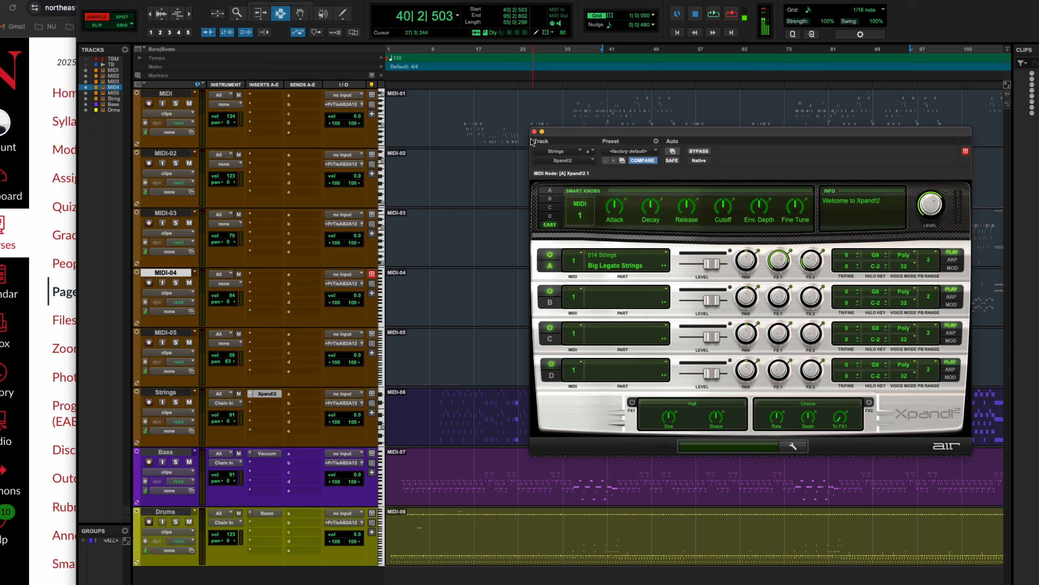
pyautogui.click(666, 253)
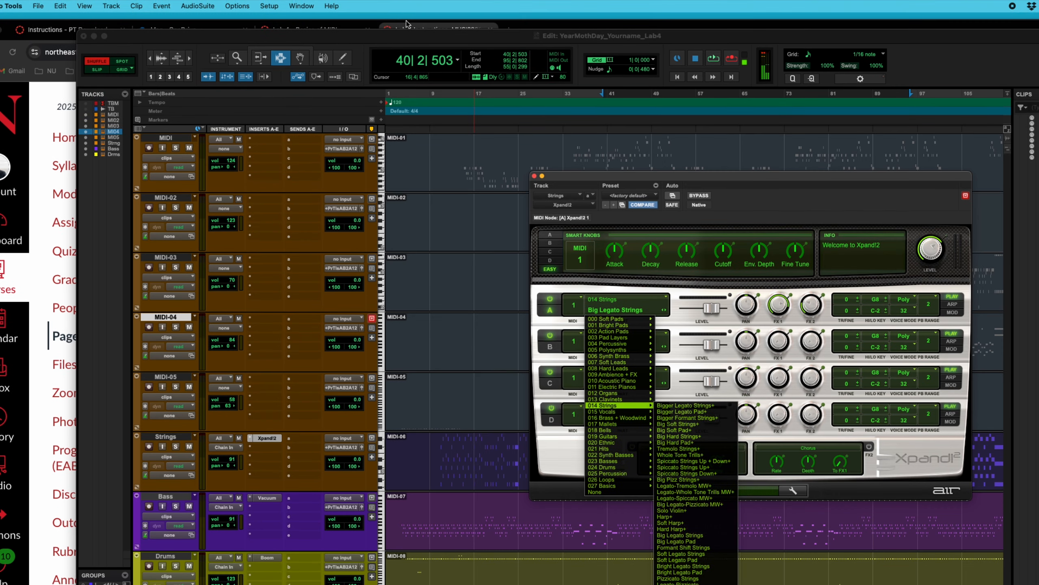
pyautogui.click(468, 39)
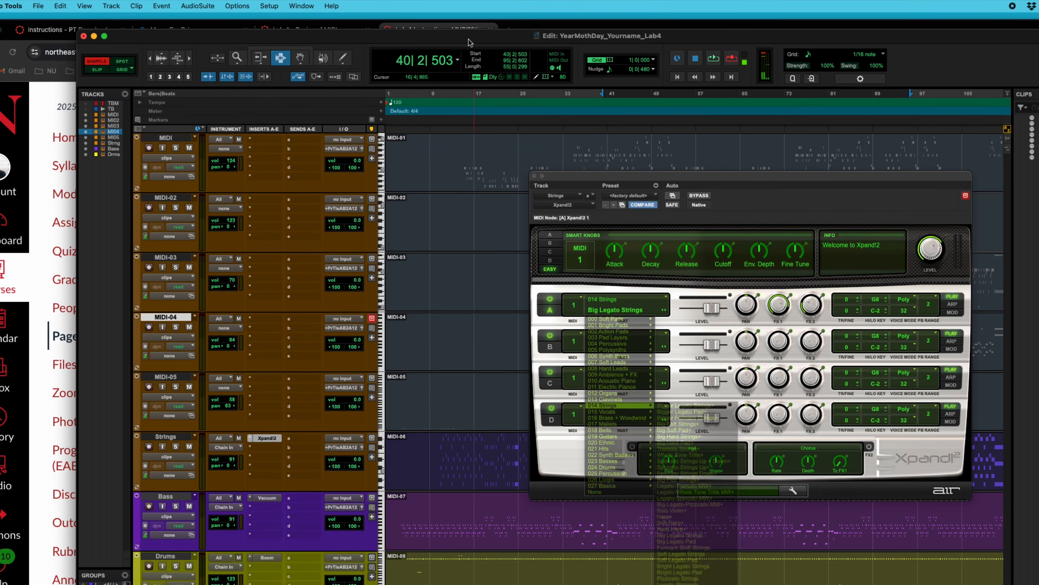
# Switch to Chrome and review the Lab 4 instructions on Xpand!2, track color coding and opening the MIDI Editor.
pyautogui.click(38, 394)
pyautogui.scroll(-15, 460, 311)
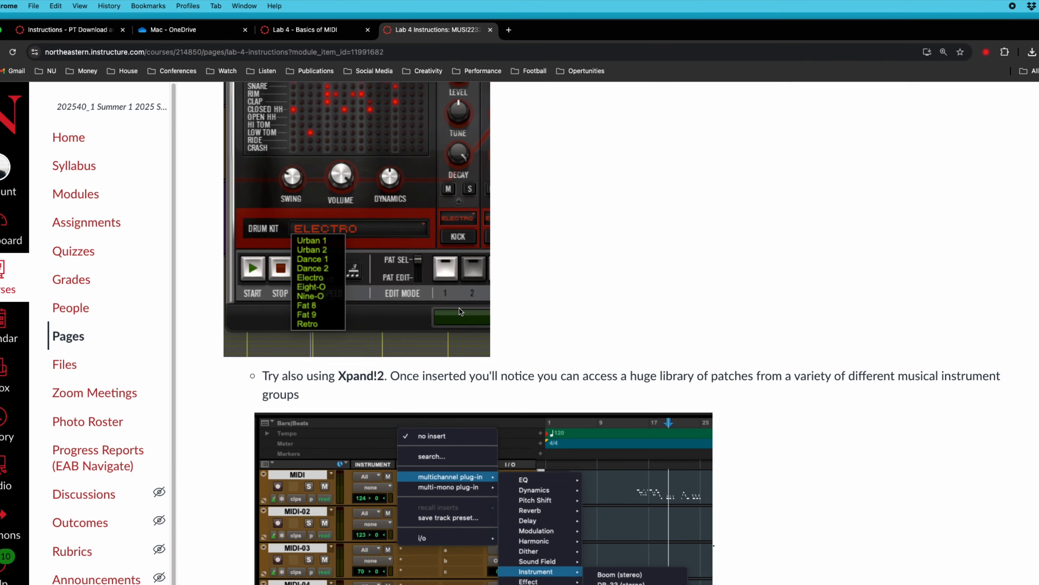
pyautogui.scroll(-15, 460, 308)
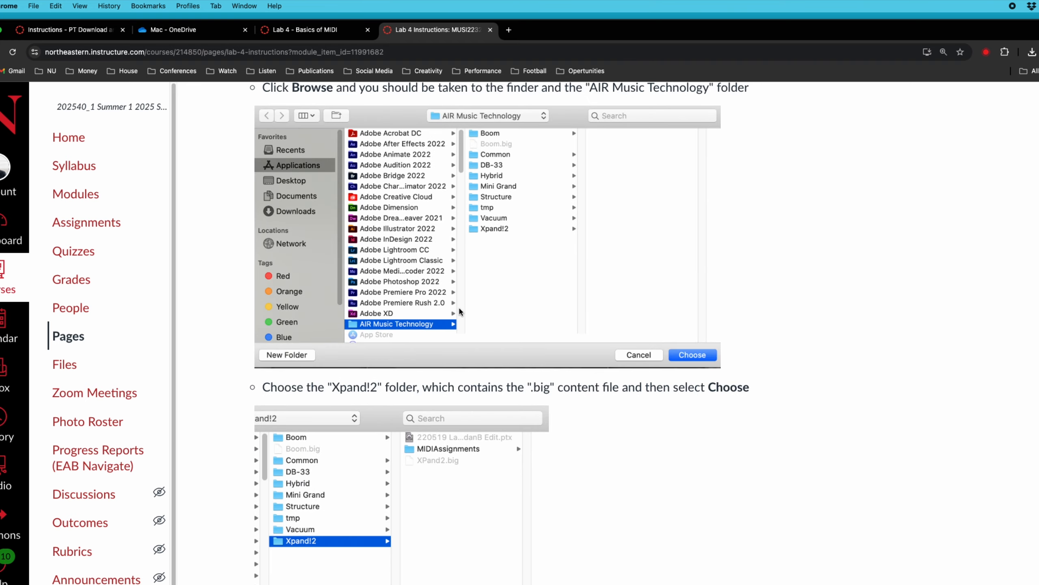
pyautogui.scroll(-8, 459, 308)
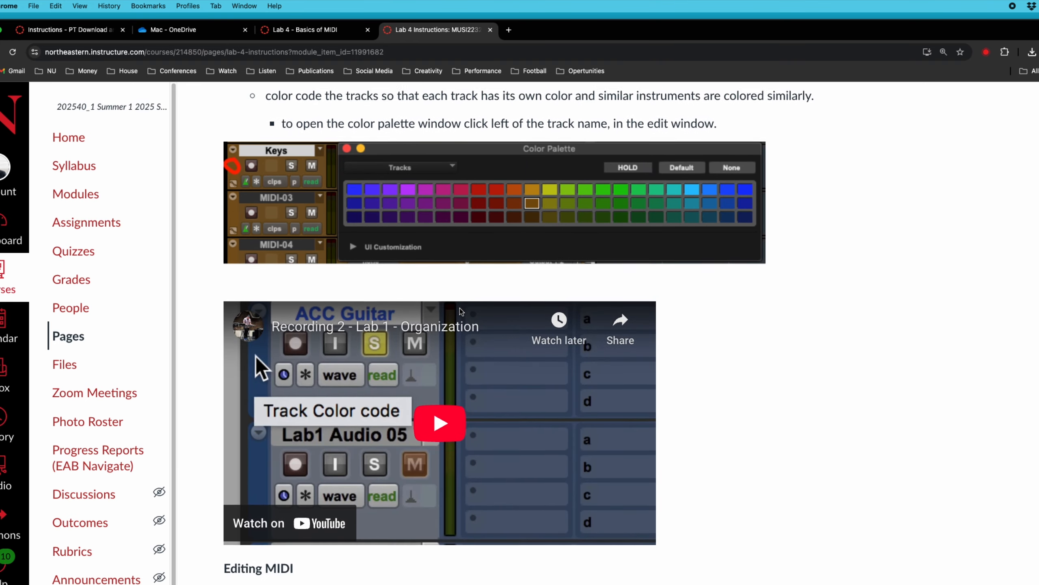
pyautogui.scroll(-10, 459, 311)
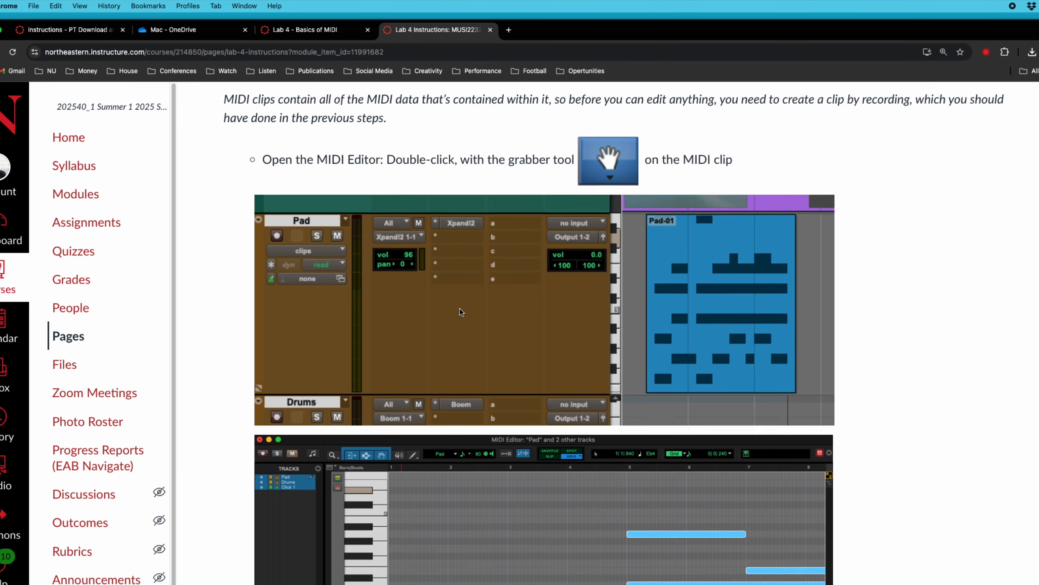
pyautogui.scroll(-5, 459, 311)
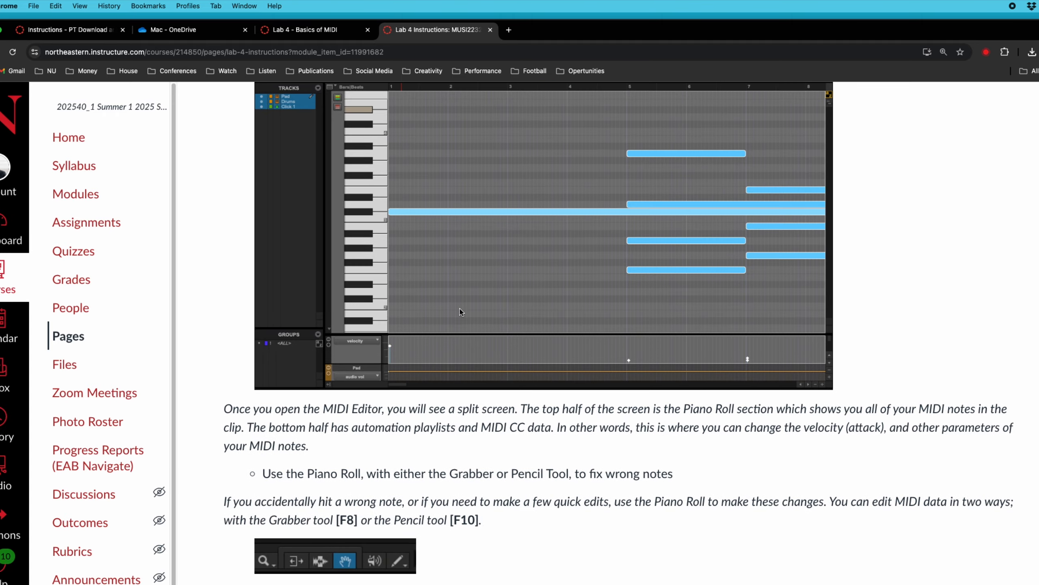
pyautogui.scroll(9, 459, 311)
pyautogui.scroll(-10, 460, 312)
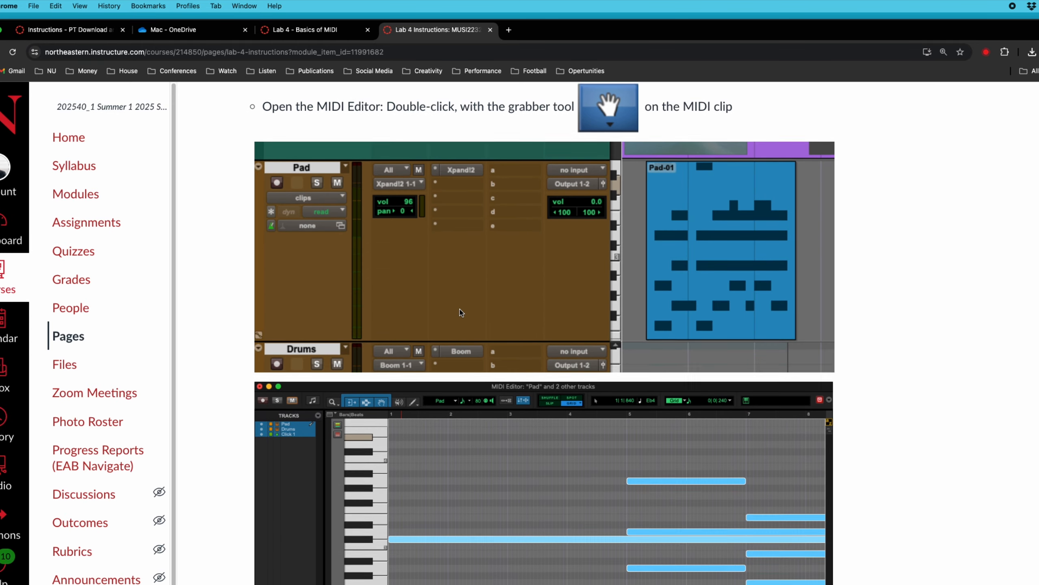
# Review the Lab 4 instructions on the Grabber and Pencil tools, automation playlists, velocity, pitch bend and volume parameters.
pyautogui.scroll(-15, 459, 311)
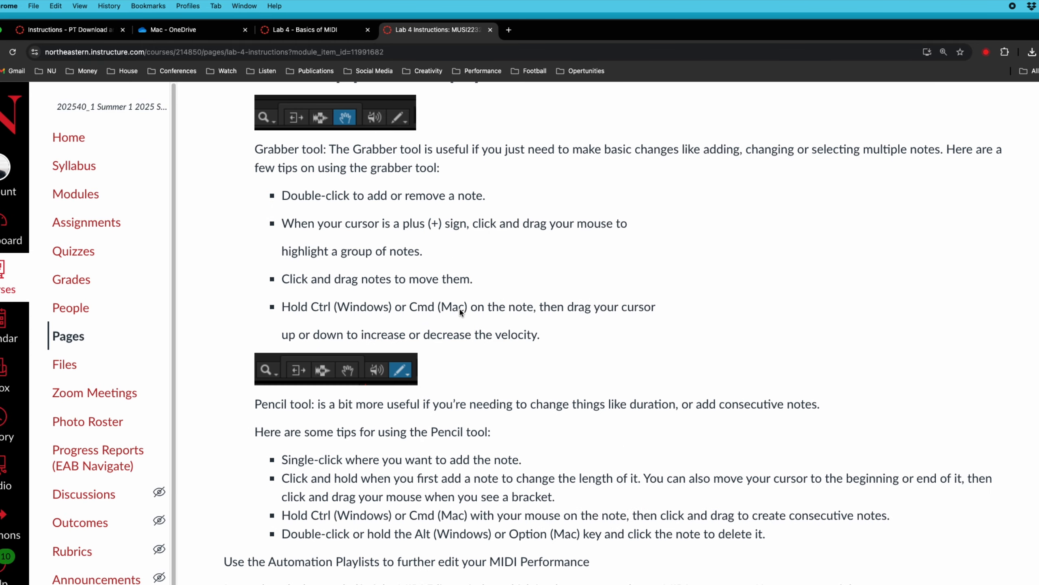
pyautogui.scroll(-8, 460, 310)
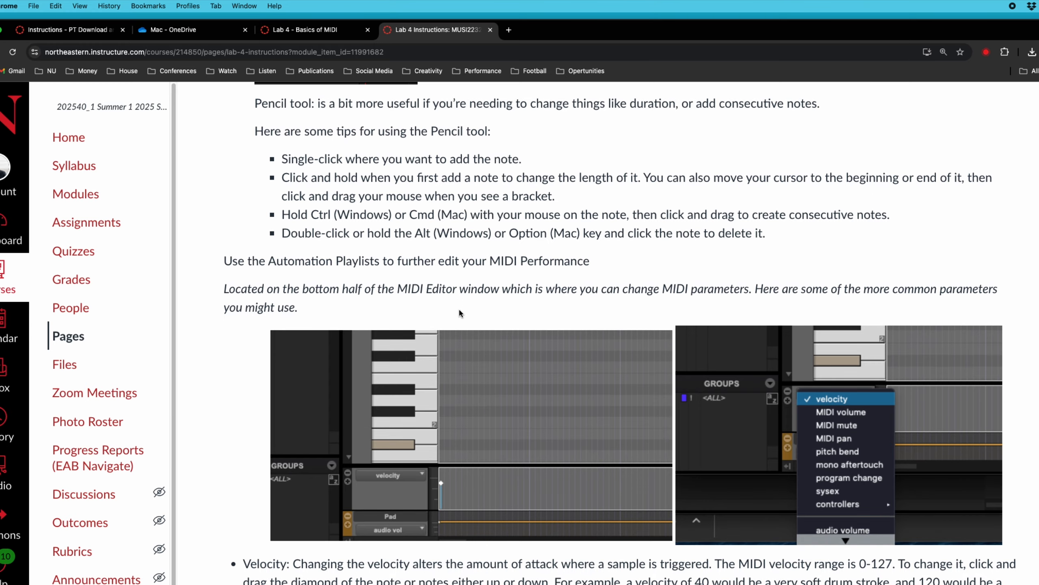
pyautogui.scroll(-7, 460, 309)
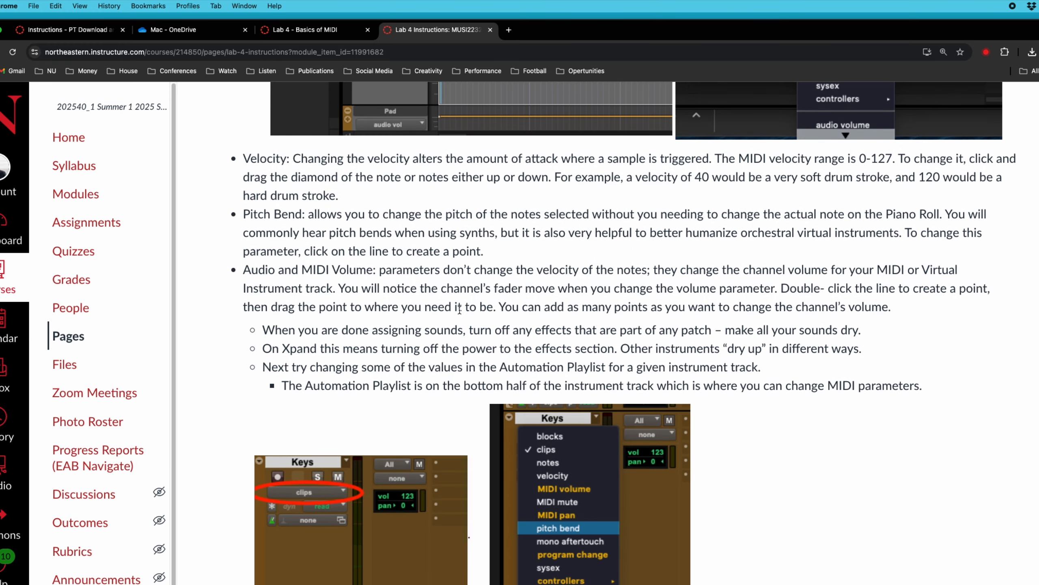
pyautogui.scroll(-9, 460, 310)
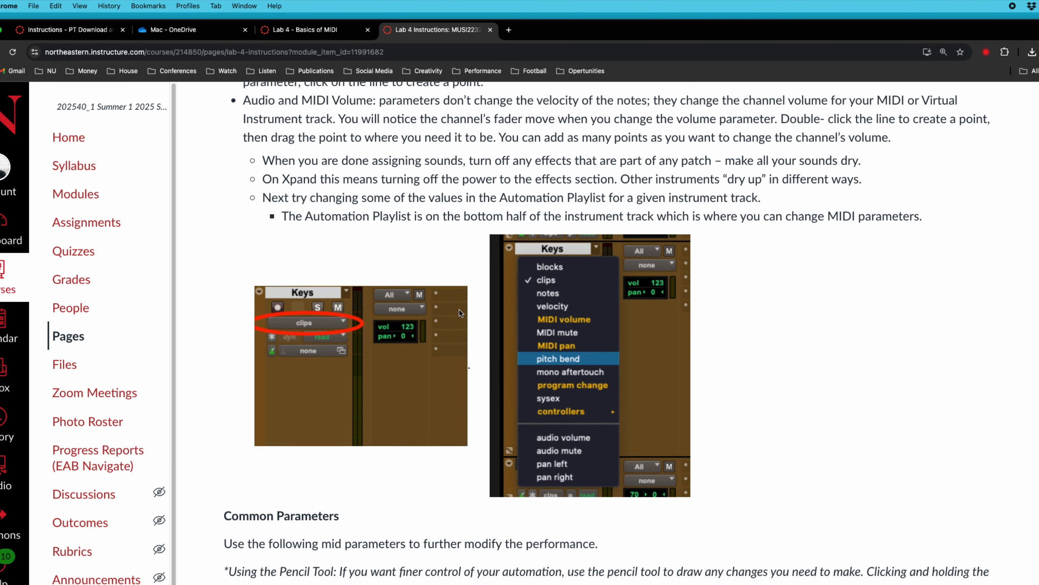
pyautogui.scroll(-8, 460, 309)
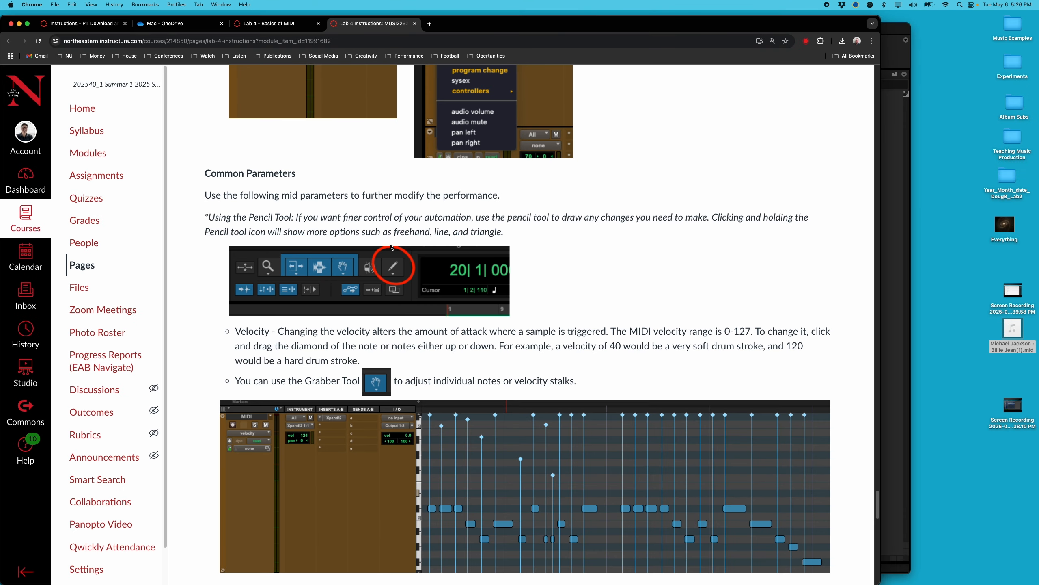
# Switch to Pro Tools, place the cursor near bar 10, show the Strings track as notes and enlarge its track height.
pyautogui.click(893, 33)
pyautogui.click(450, 139)
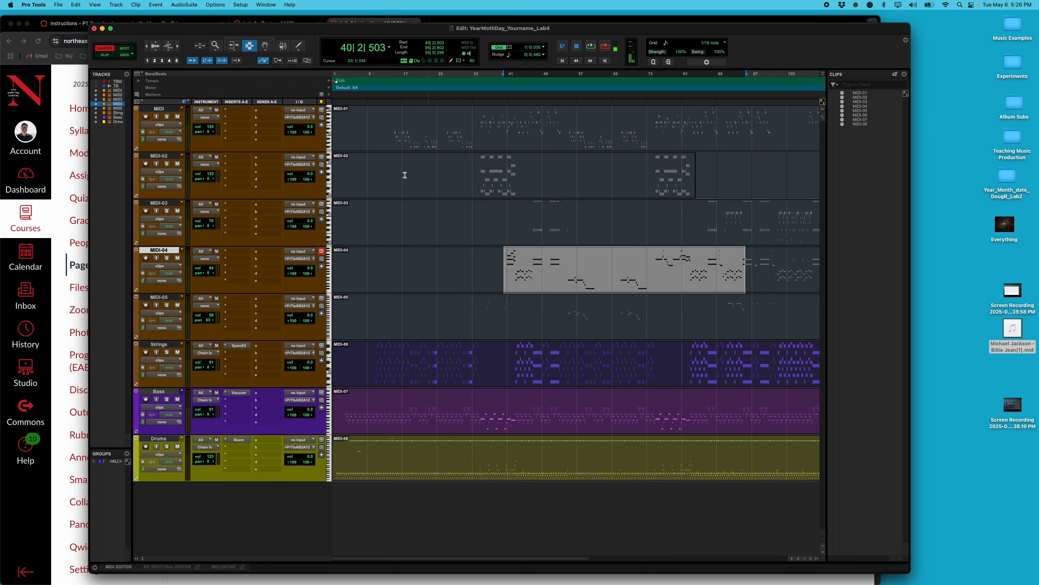
pyautogui.click(376, 78)
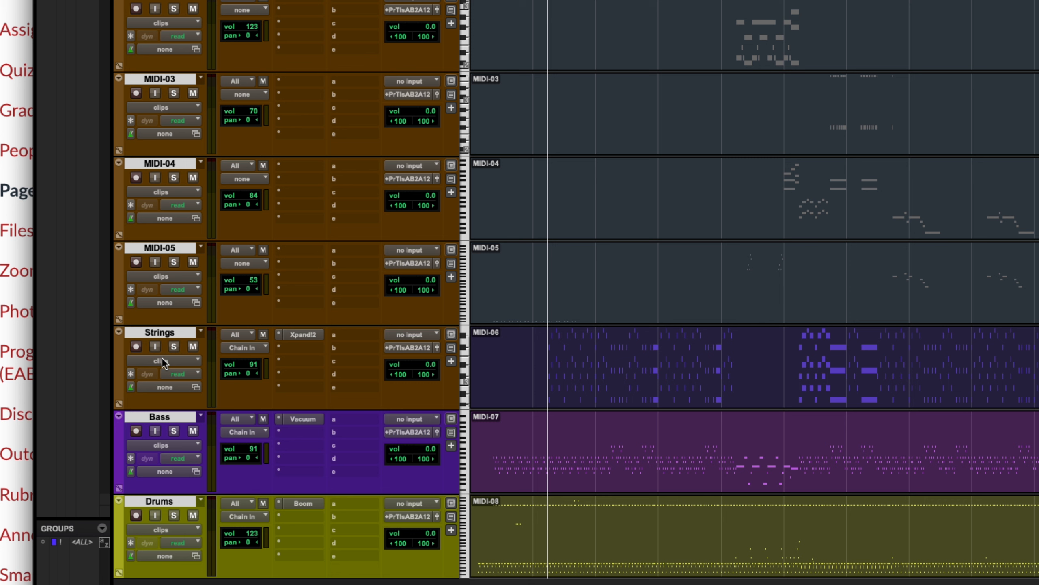
pyautogui.click(161, 357)
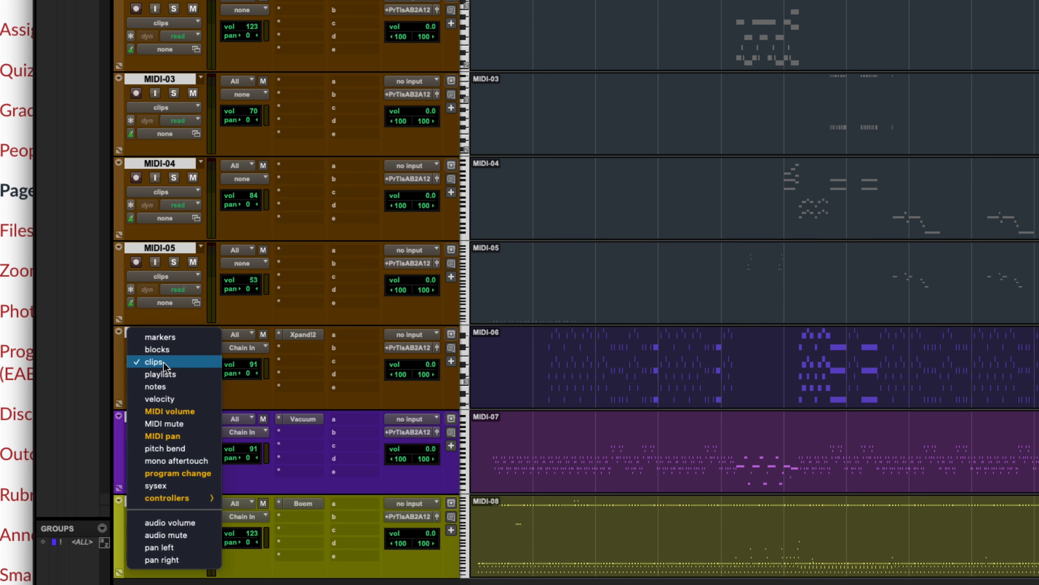
pyautogui.click(169, 386)
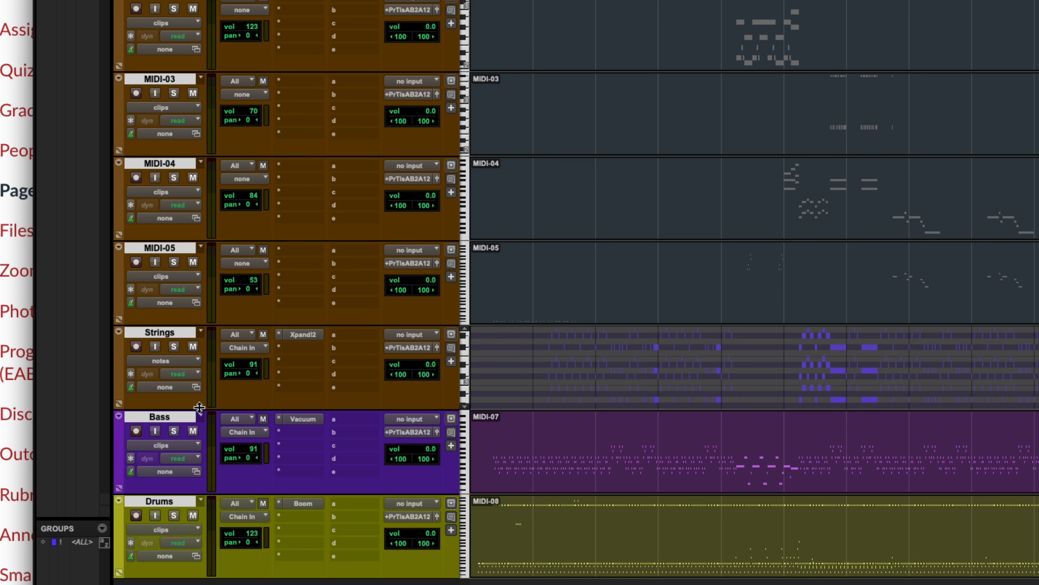
pyautogui.moveTo(194, 408); pyautogui.dragTo(181, 524)
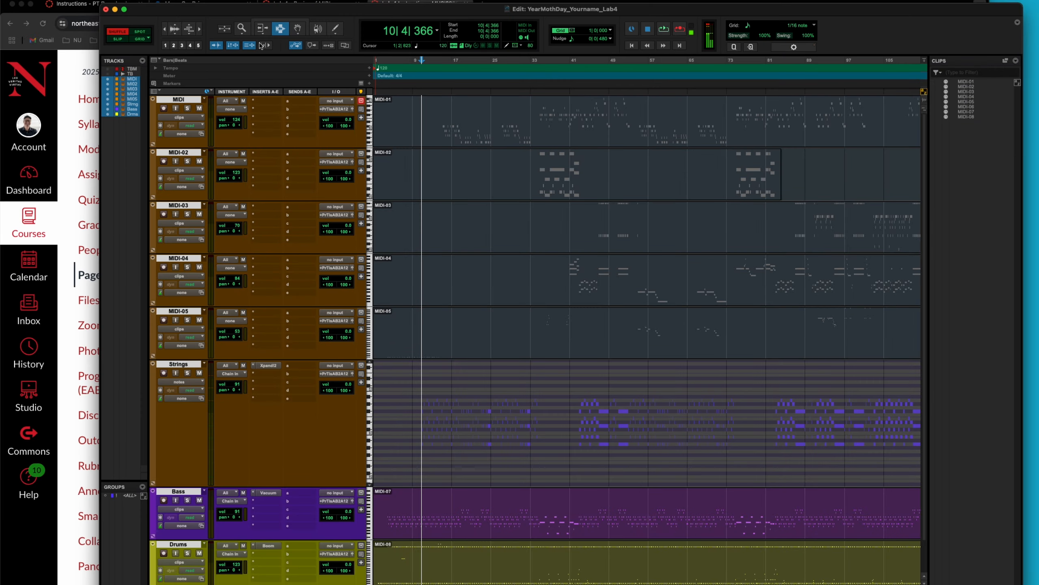
# Zoom in on the Strings notes around bars 9 to 17, solo the Strings track and play it from about bar 10.
pyautogui.click(245, 29)
pyautogui.moveTo(489, 413); pyautogui.dragTo(410, 425)
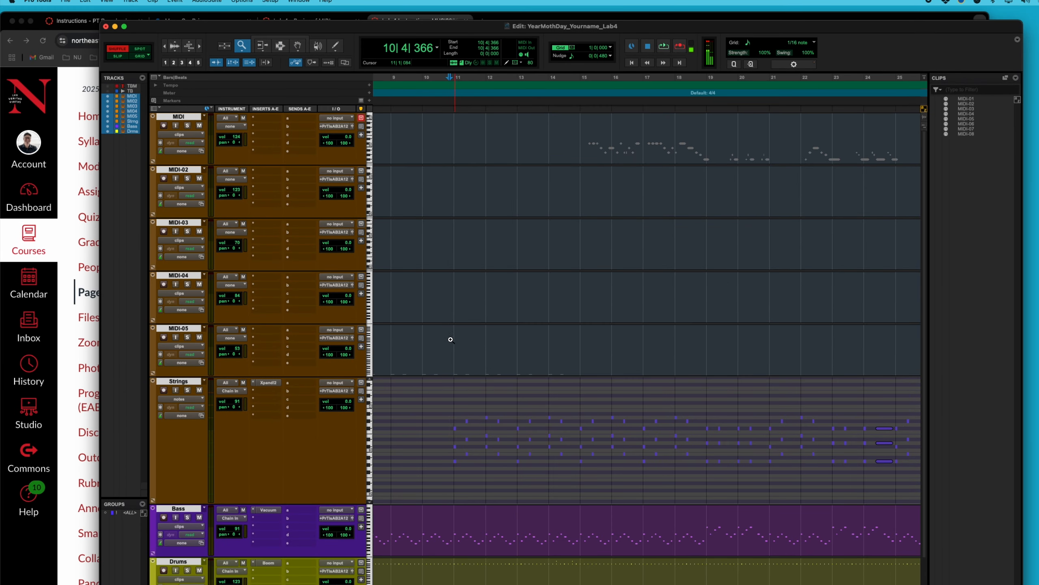
pyautogui.scroll(1, 467, 433)
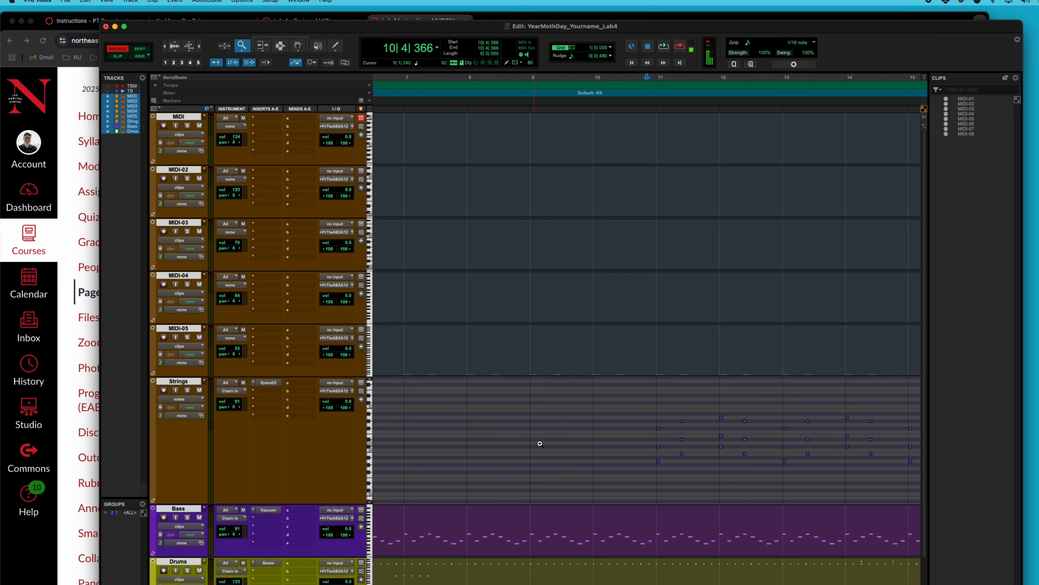
pyautogui.hscroll(5, 538, 442)
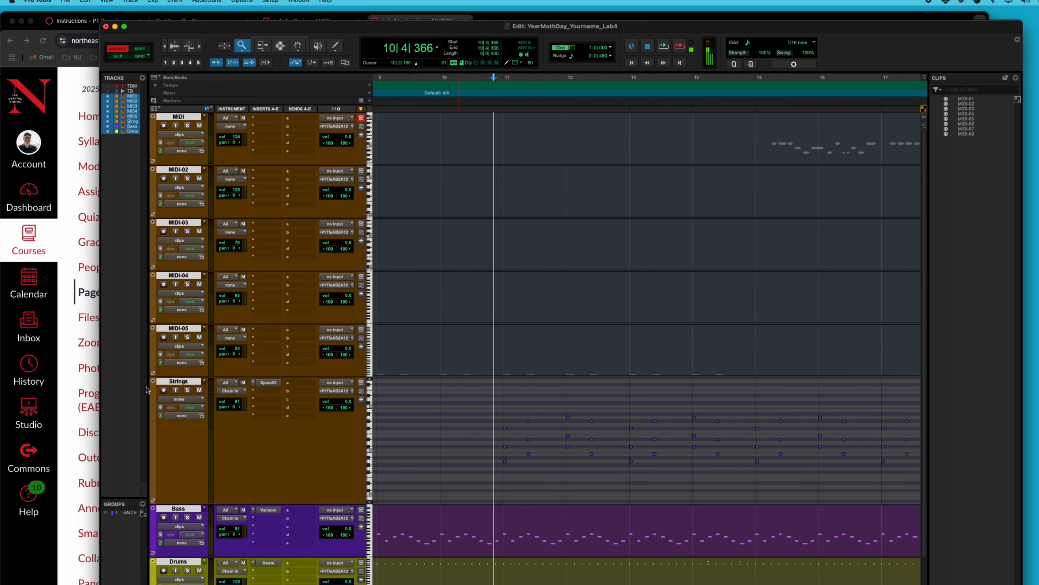
pyautogui.click(187, 390)
pyautogui.press('space')
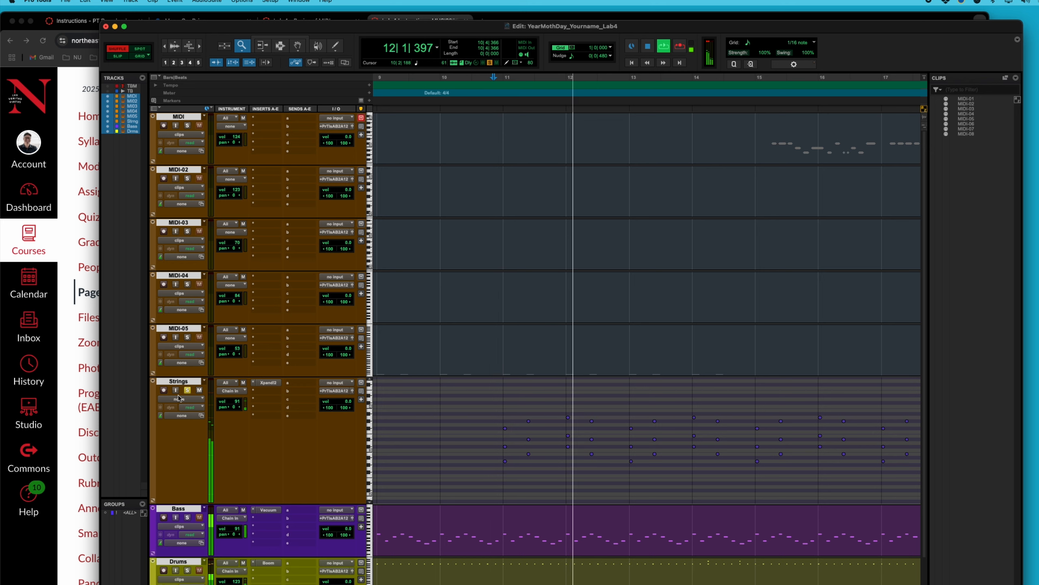
pyautogui.press('space')
# Select the Strings notes in bars 11 to 13, try lengthening them together, audition the result and undo the change.
pyautogui.click(280, 46)
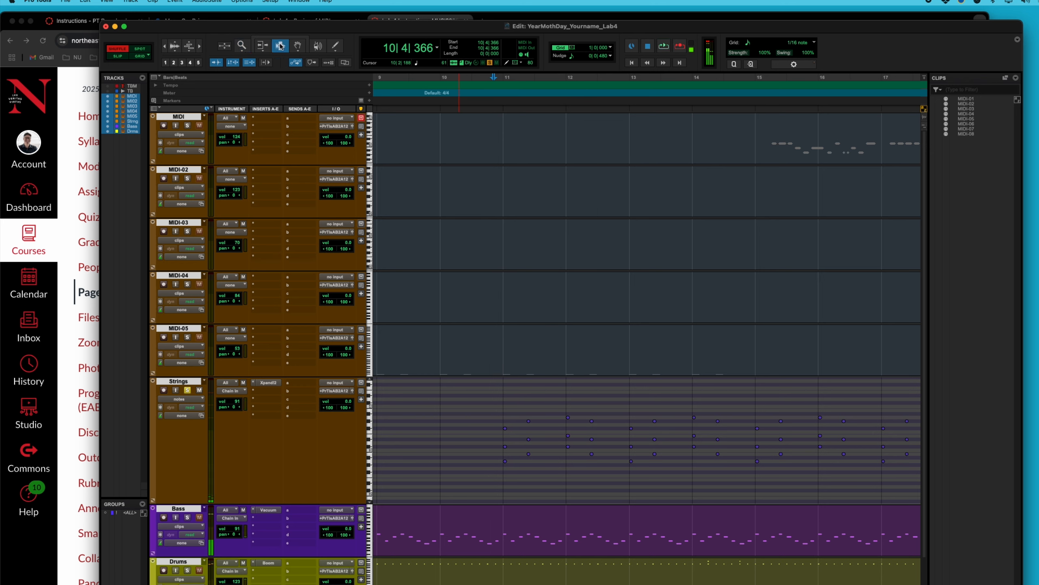
pyautogui.moveTo(480, 461); pyautogui.dragTo(673, 454)
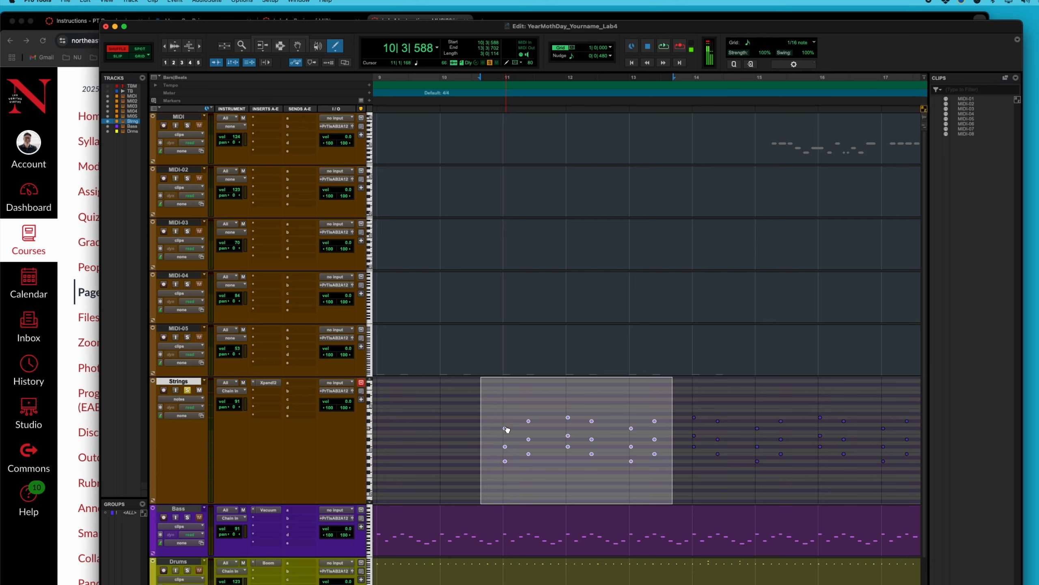
pyautogui.moveTo(506, 428); pyautogui.dragTo(525, 430)
pyautogui.press('space')
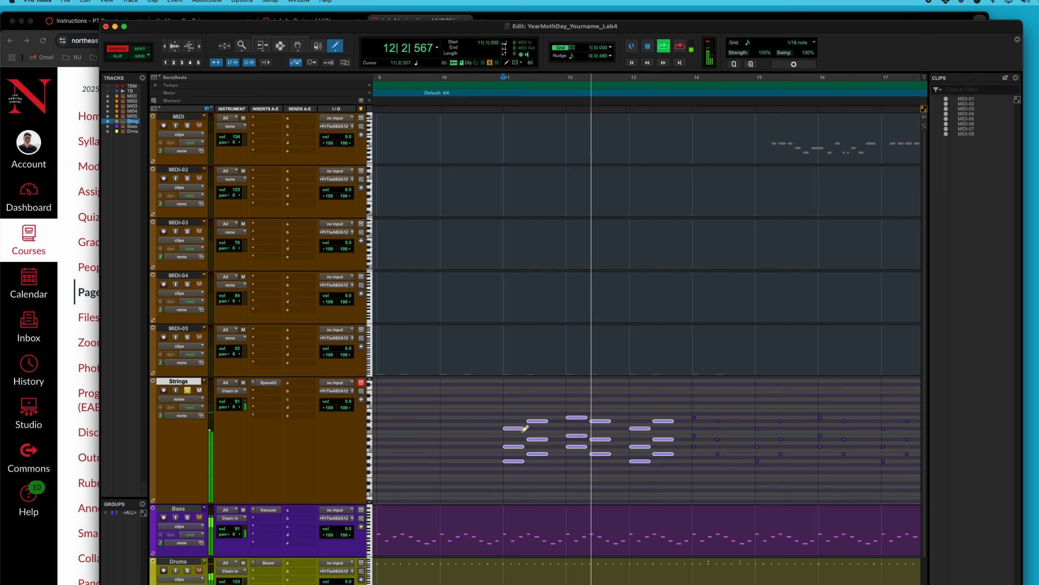
pyautogui.press('space')
pyautogui.press('super+z')
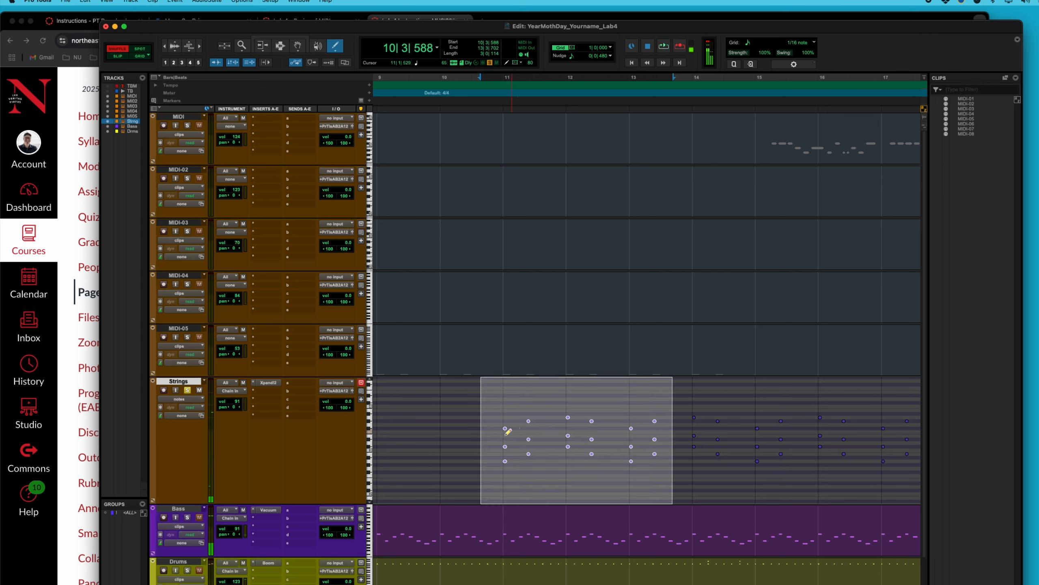
# Play the selected Strings notes in bars 11 to 13 while toggling the Bass track's solo on and off.
pyautogui.press('space')
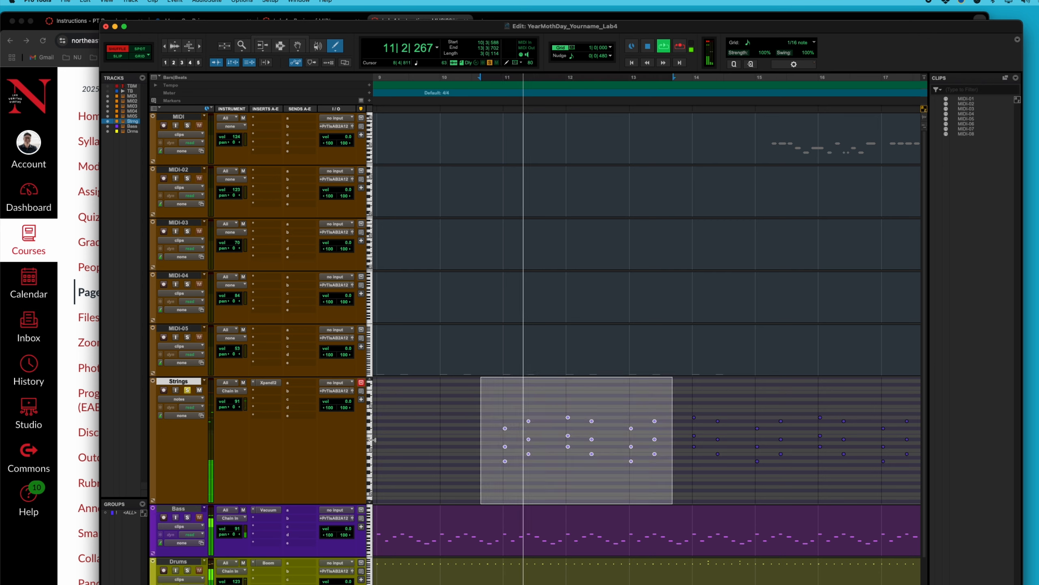
pyautogui.click(188, 517)
pyautogui.click(187, 517)
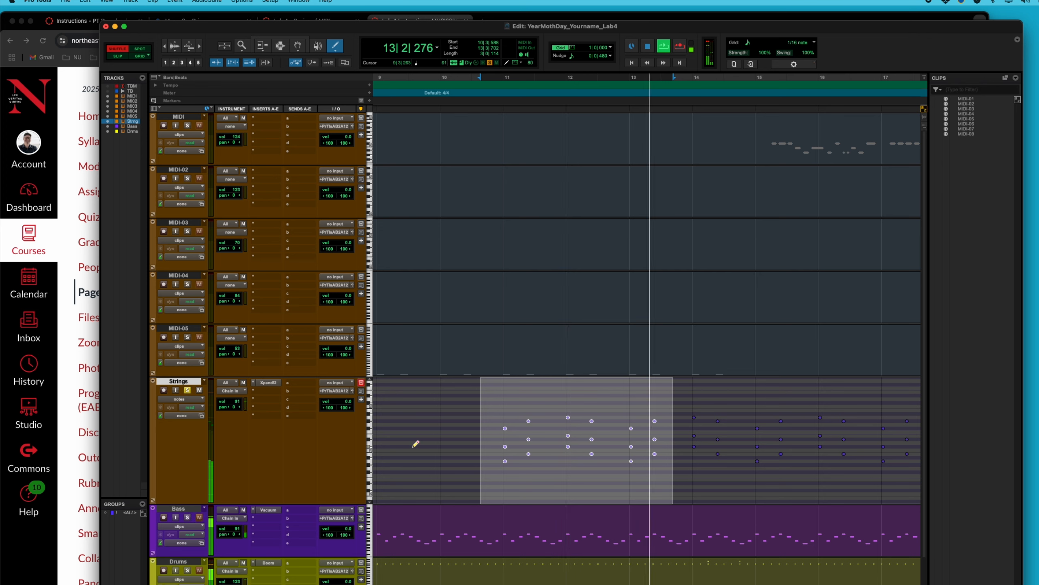
pyautogui.press('space')
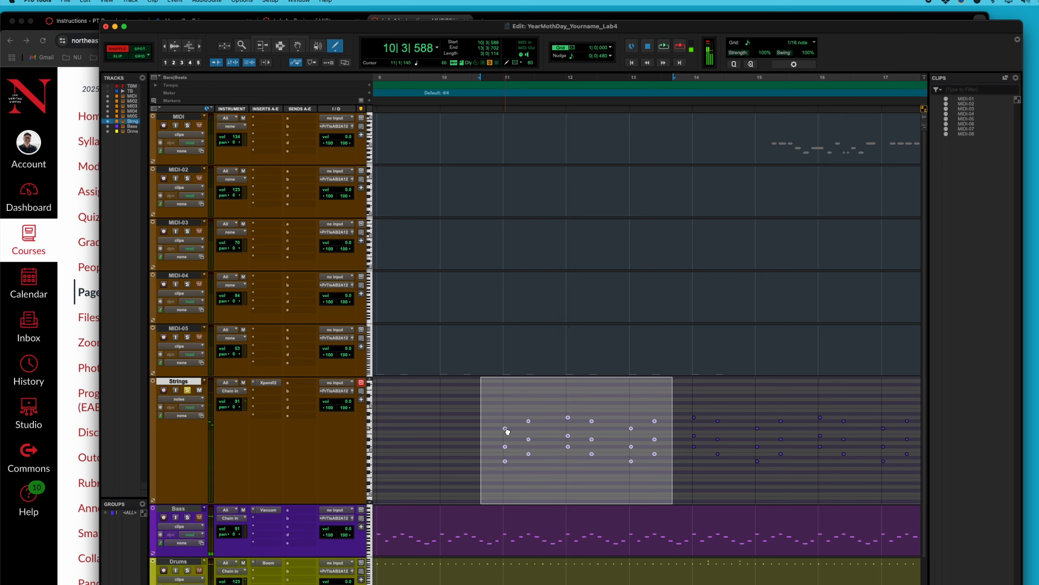
# Try transposing the selected Strings notes up about three semitones, audition them with the Bass track soloed and undo the move.
pyautogui.click(506, 421)
pyautogui.press('space')
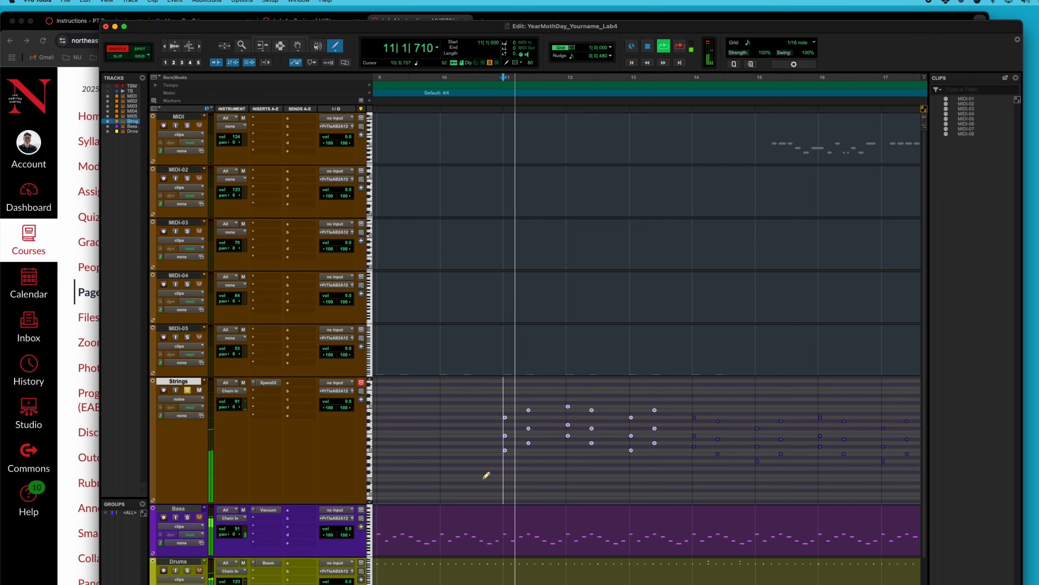
pyautogui.click(187, 518)
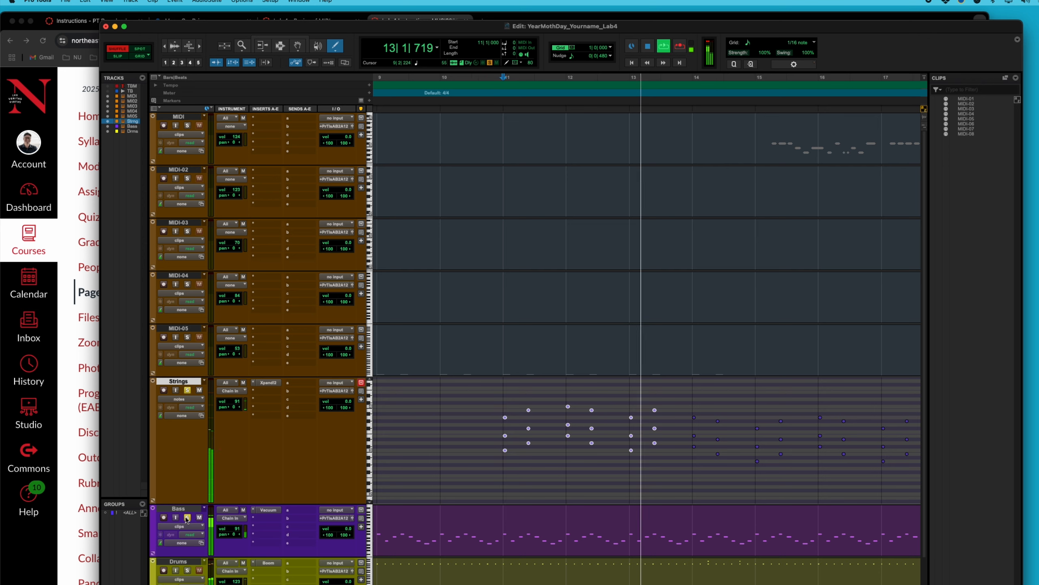
pyautogui.press('space')
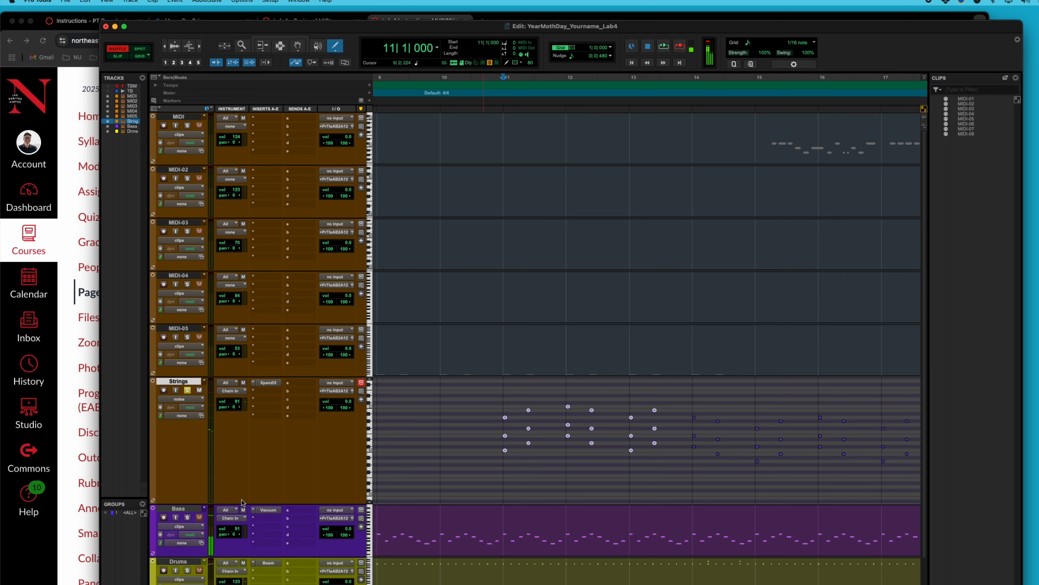
pyautogui.press('super+z')
# Play from bar 11 with Strings, Bass and Drums soloed, try raising the selected Strings notes about two semitones and undo it.
pyautogui.press('space')
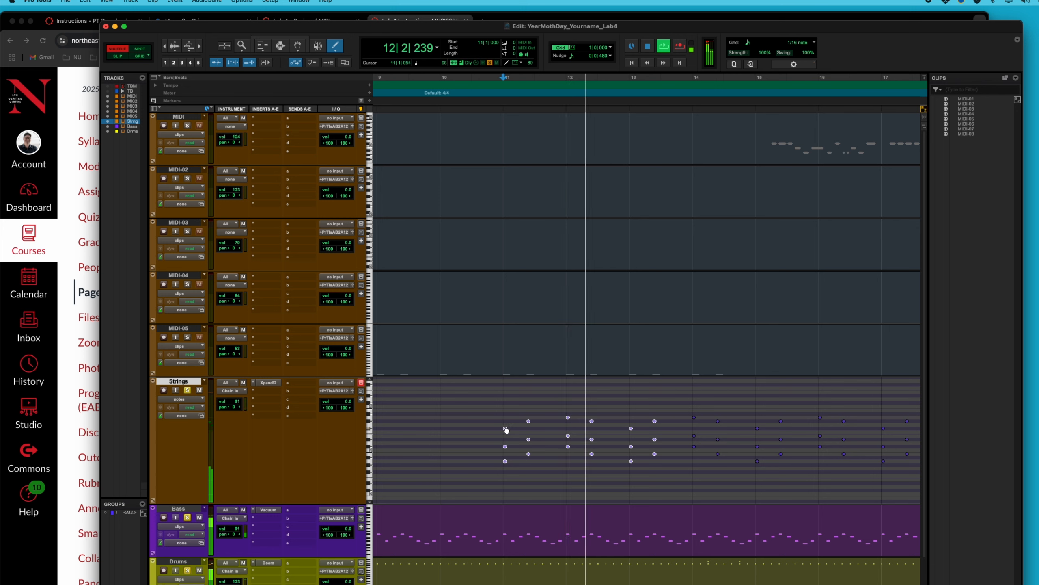
pyautogui.moveTo(506, 429); pyautogui.dragTo(506, 425)
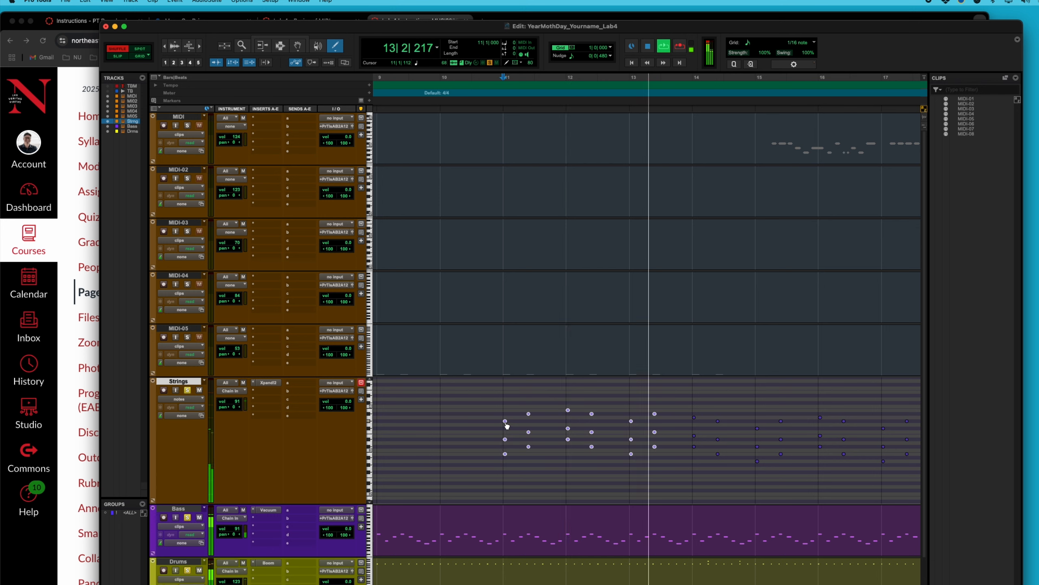
pyautogui.press('space')
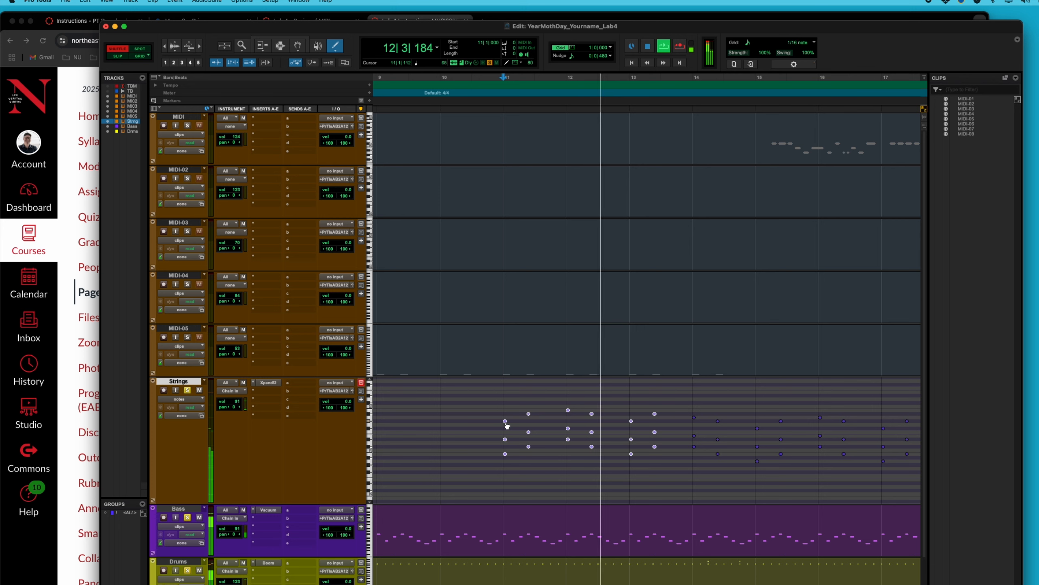
pyautogui.press('space')
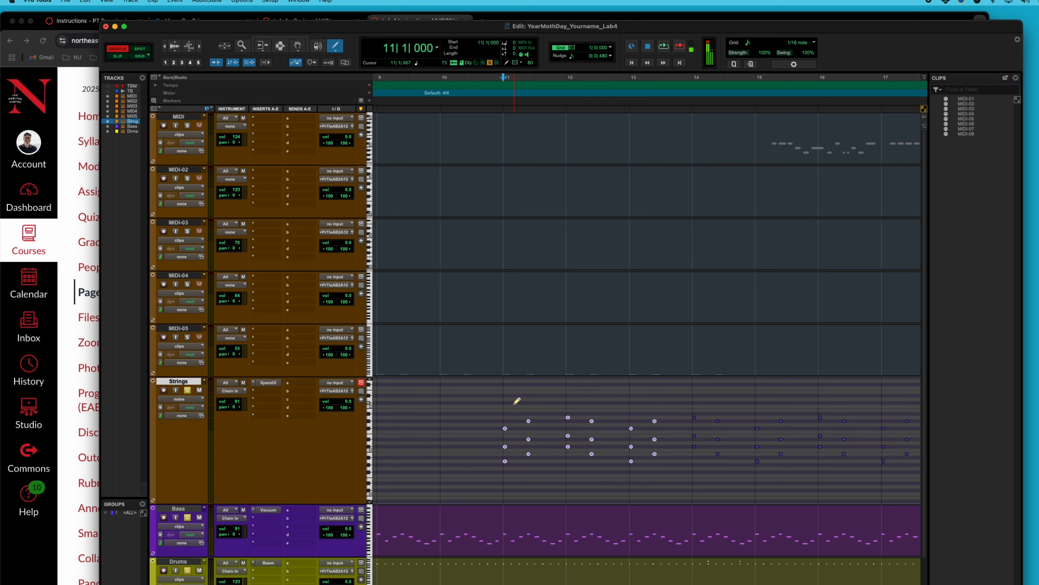
# Draw a long Strings note from about 11|1|501 to 13|3|647 above the chords and raise it about four semitones during playback.
pyautogui.moveTo(516, 401); pyautogui.dragTo(671, 399)
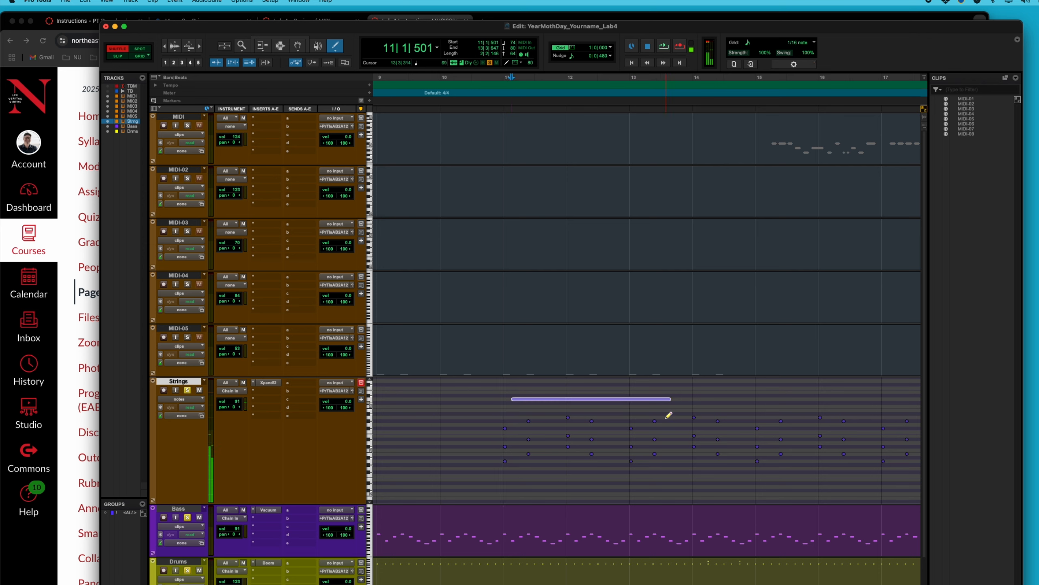
pyautogui.press('space')
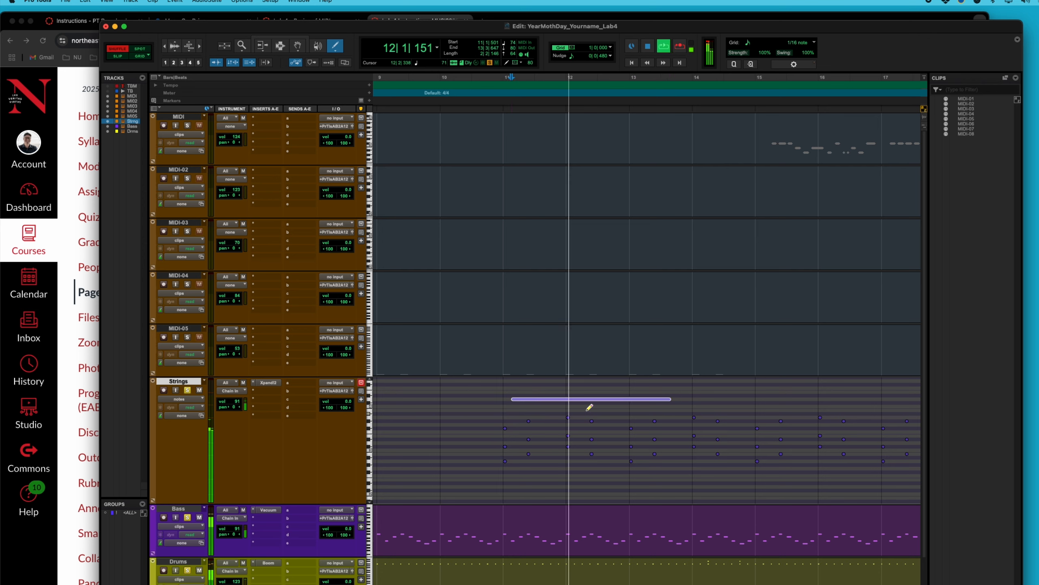
pyautogui.moveTo(553, 399); pyautogui.dragTo(553, 389)
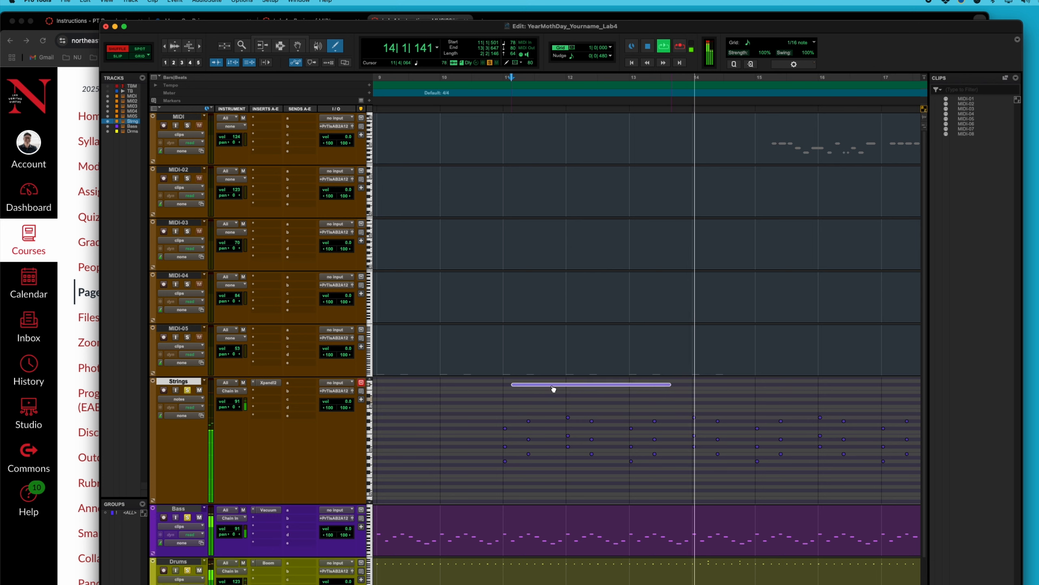
# Extend the start of the long Strings note back to the beginning of bar 11 and play the passage.
pyautogui.press('space')
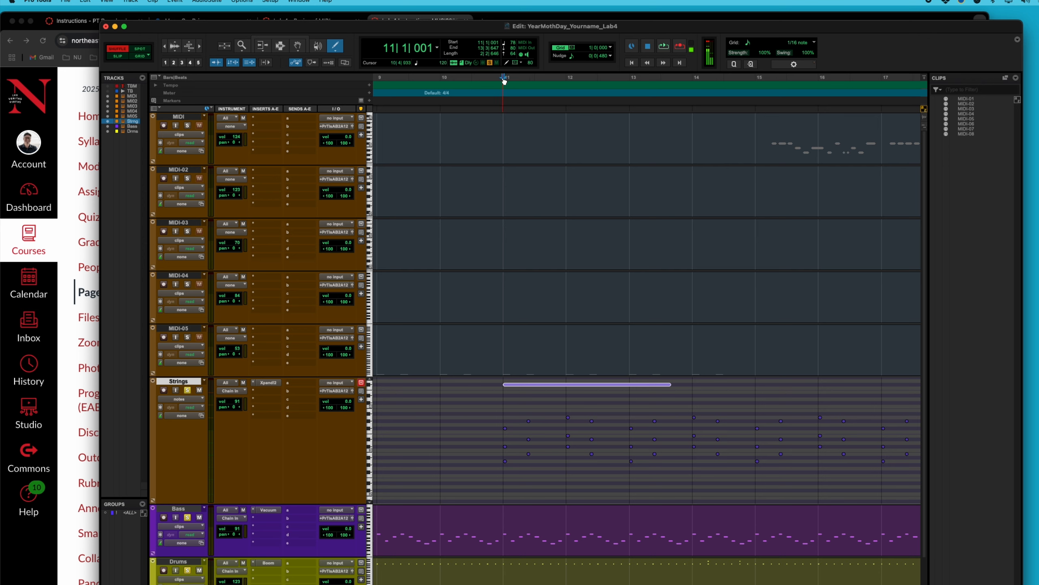
pyautogui.press('space')
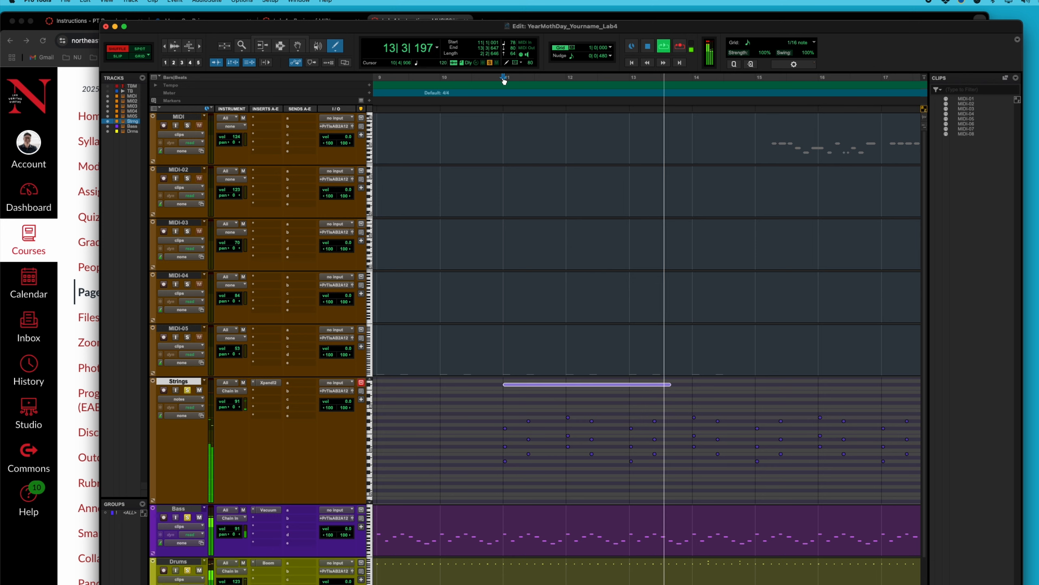
pyautogui.press('space')
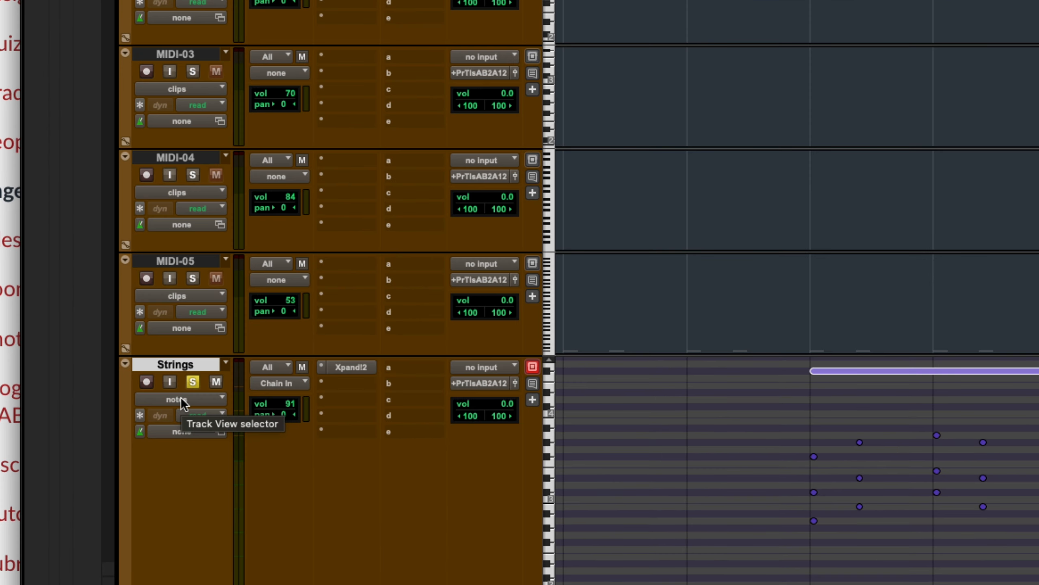
# Try drawing a freehand pitch bend curve on the Strings track from bar 11 to about bar 15, play it and undo it.
pyautogui.click(185, 399)
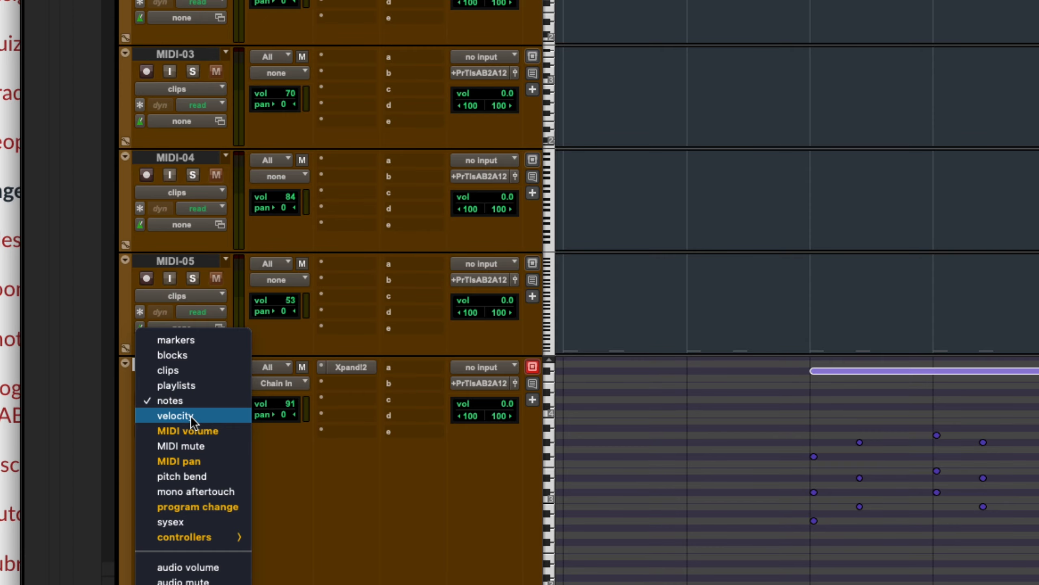
pyautogui.click(200, 476)
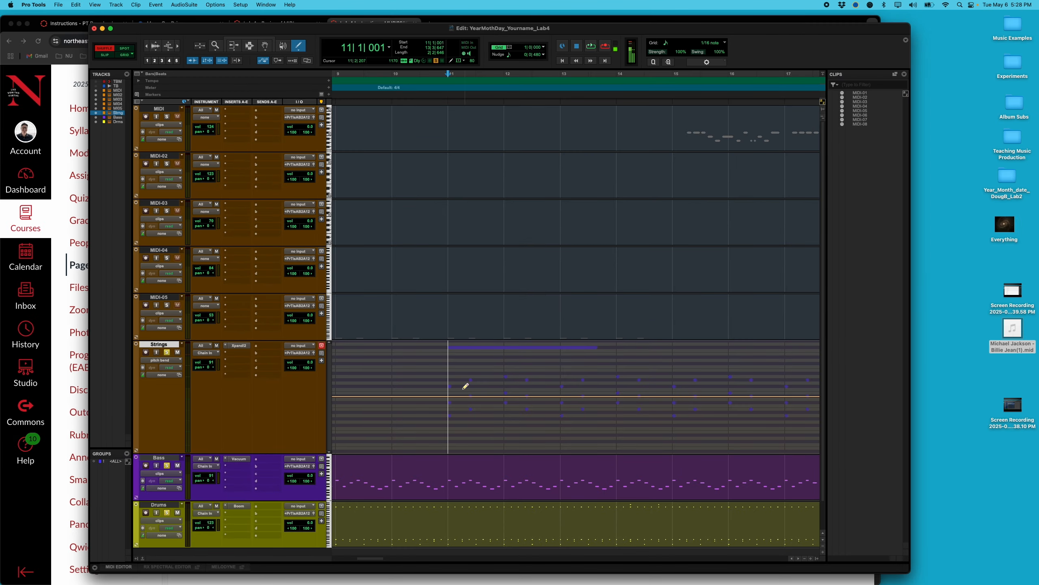
pyautogui.moveTo(451, 394)
pyautogui.mouseDown()
pyautogui.moveTo(468, 350)
pyautogui.moveTo(475, 435)
pyautogui.moveTo(510, 361)
pyautogui.moveTo(566, 360)
pyautogui.moveTo(613, 423)
pyautogui.moveTo(667, 363)
pyautogui.mouseUp()
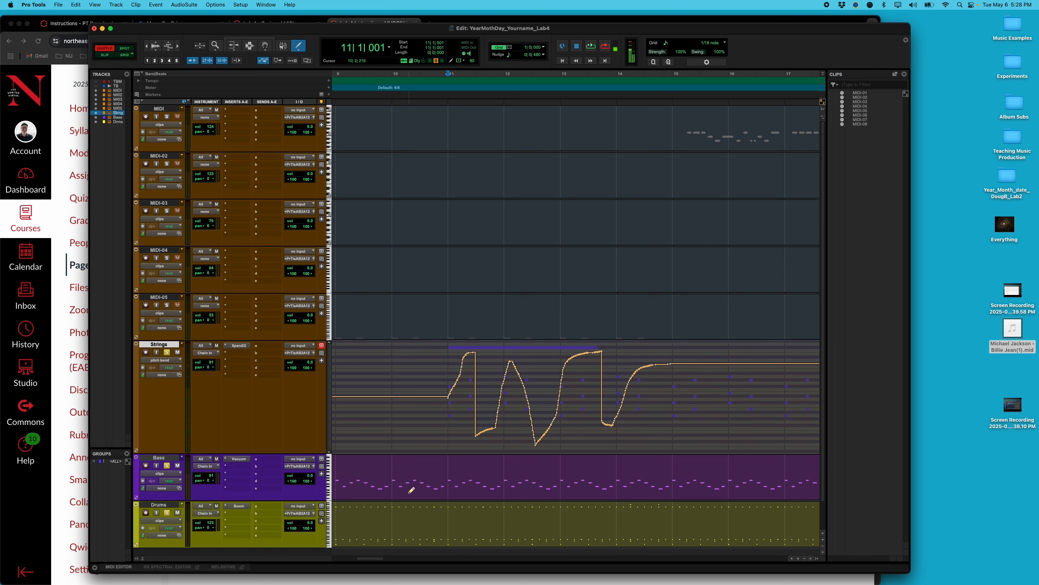
pyautogui.press('space')
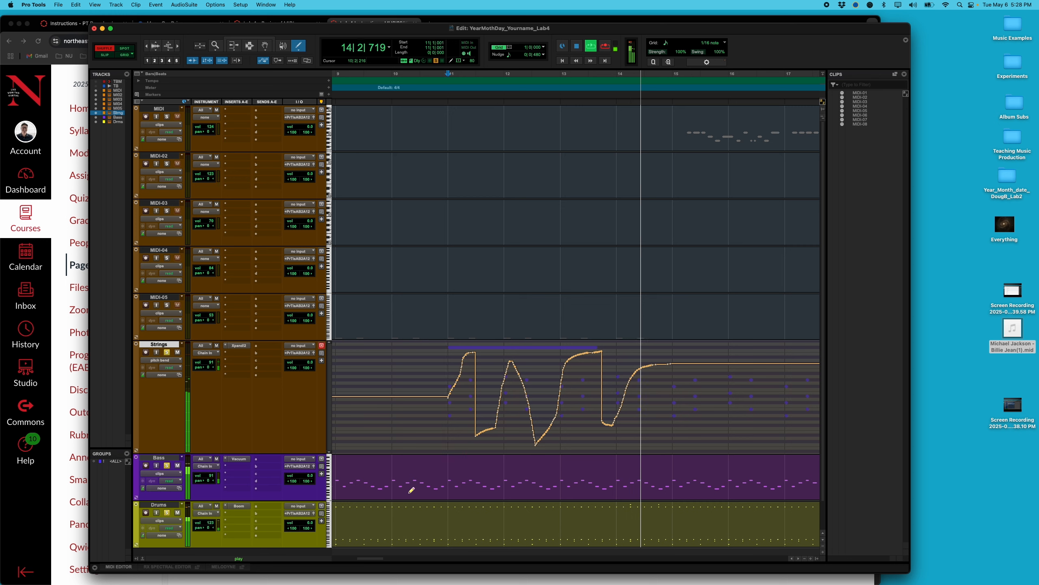
pyautogui.press('space')
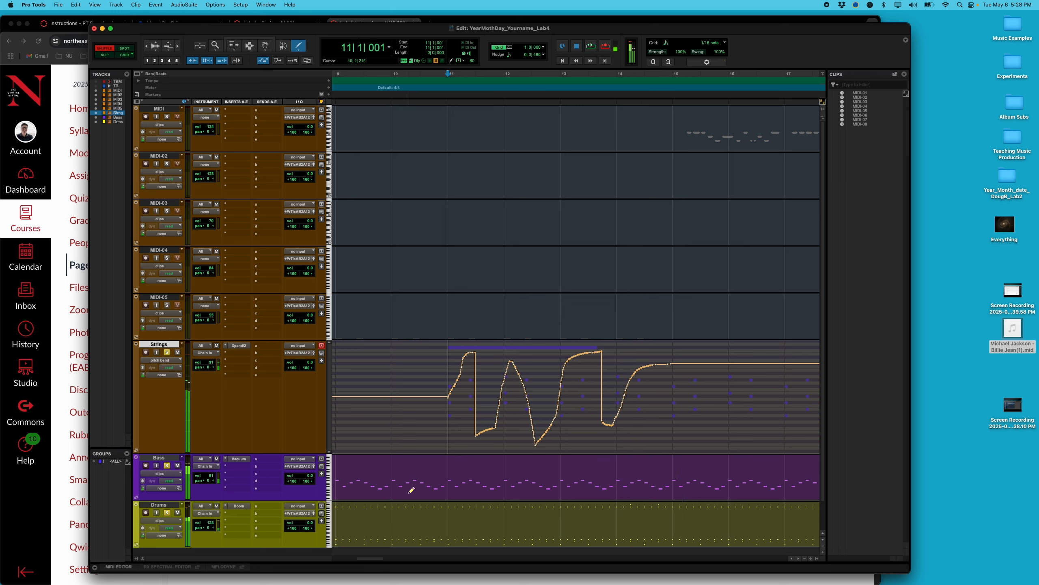
pyautogui.press('super+z')
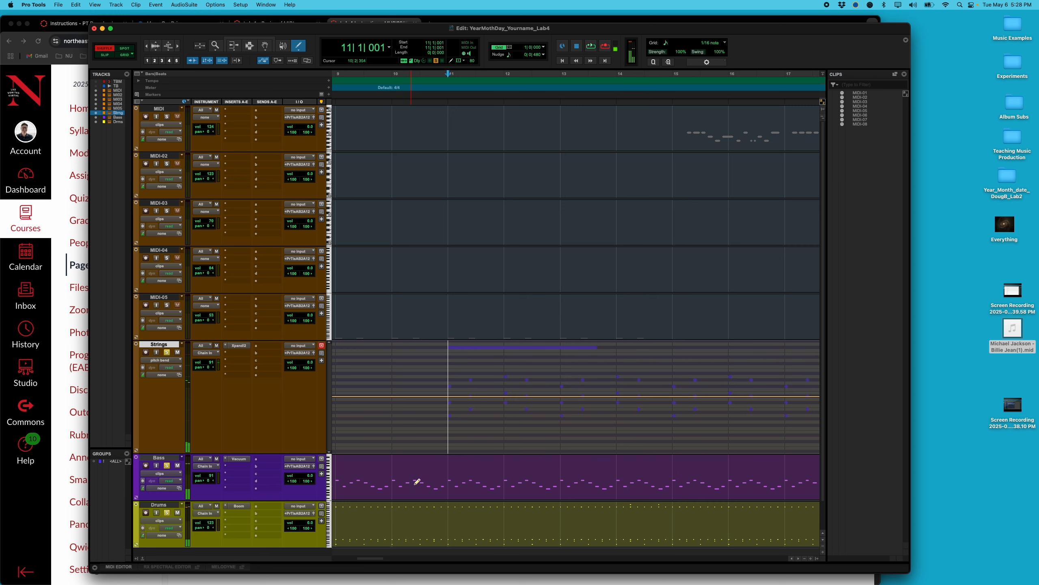
# Try drawing freehand audio volume automation on the Strings track from bar 11 to bar 14, play it and undo it.
pyautogui.click(164, 360)
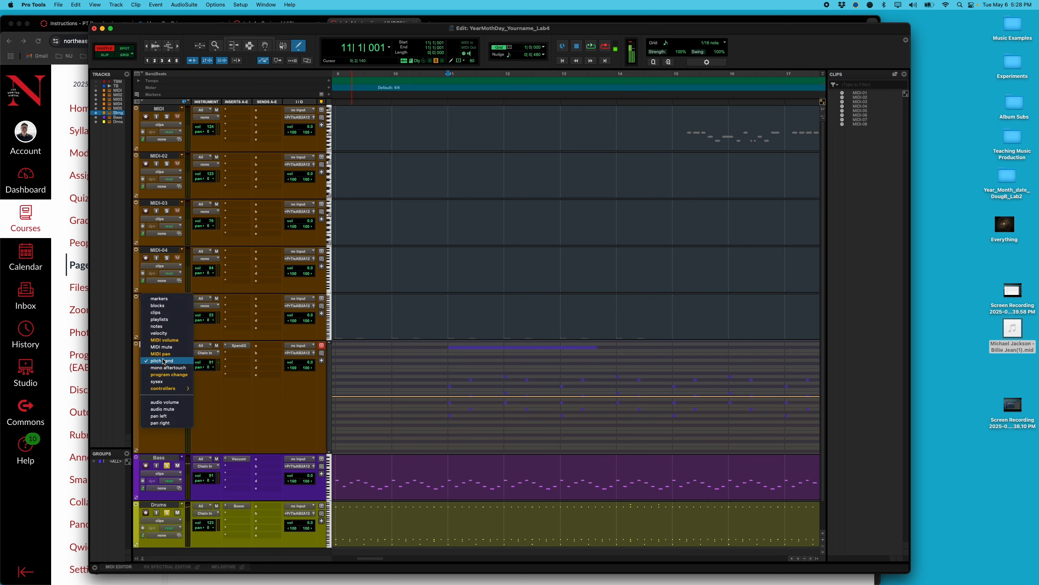
pyautogui.click(179, 402)
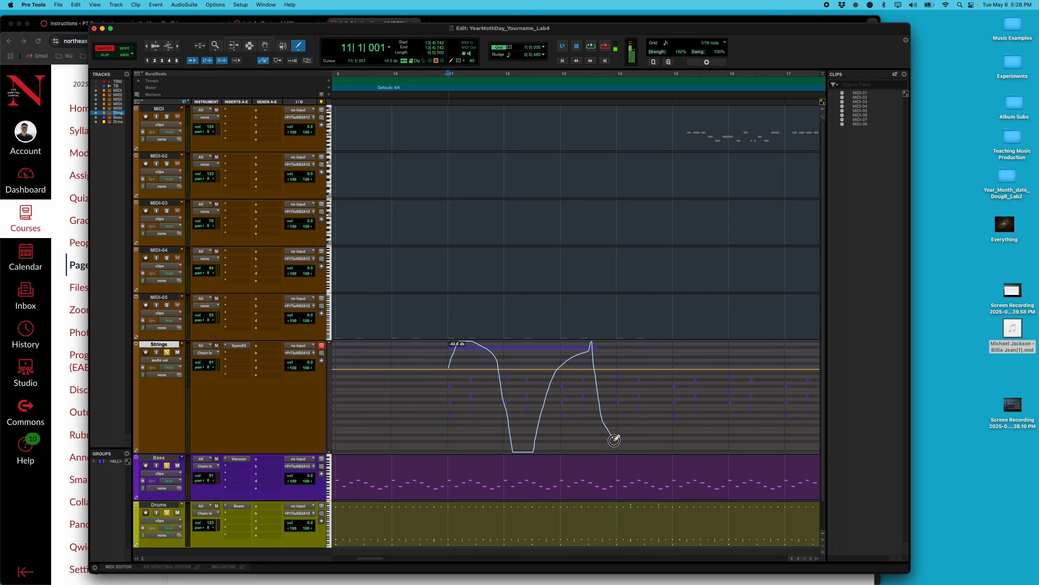
pyautogui.moveTo(614, 441); pyautogui.dragTo(618, 451)
pyautogui.press('space')
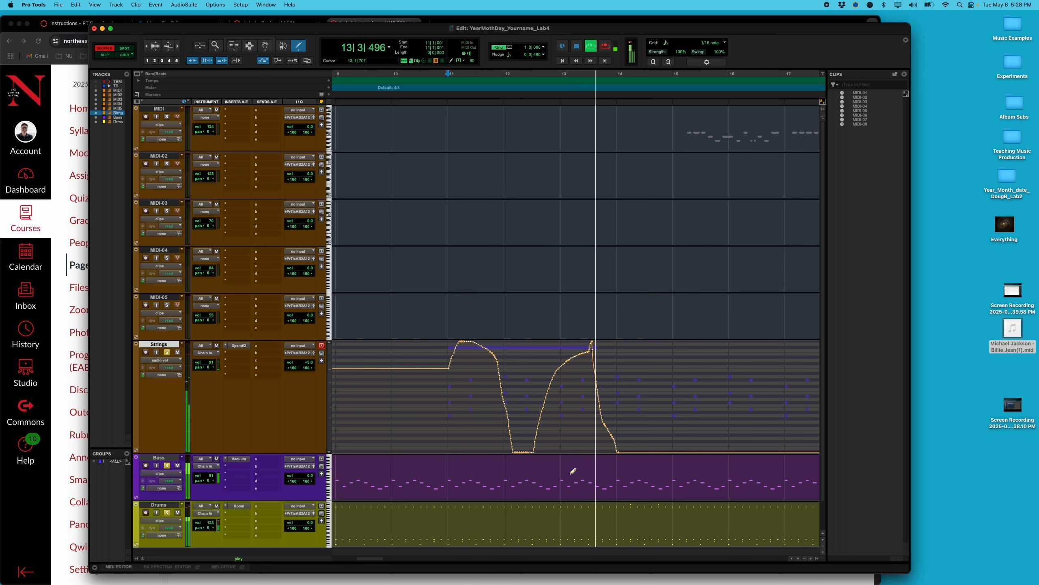
pyautogui.press('space')
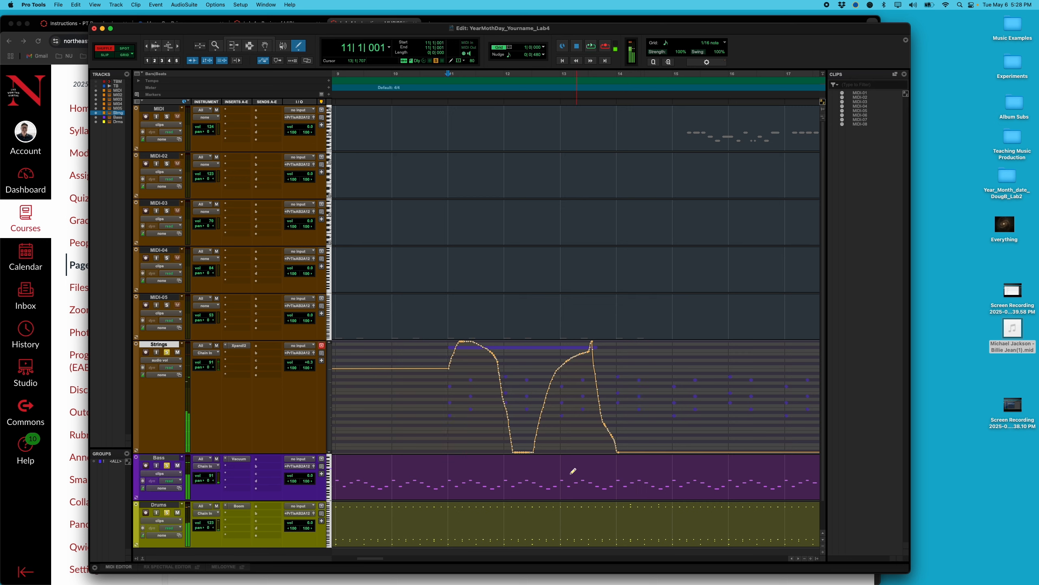
pyautogui.press('super+z')
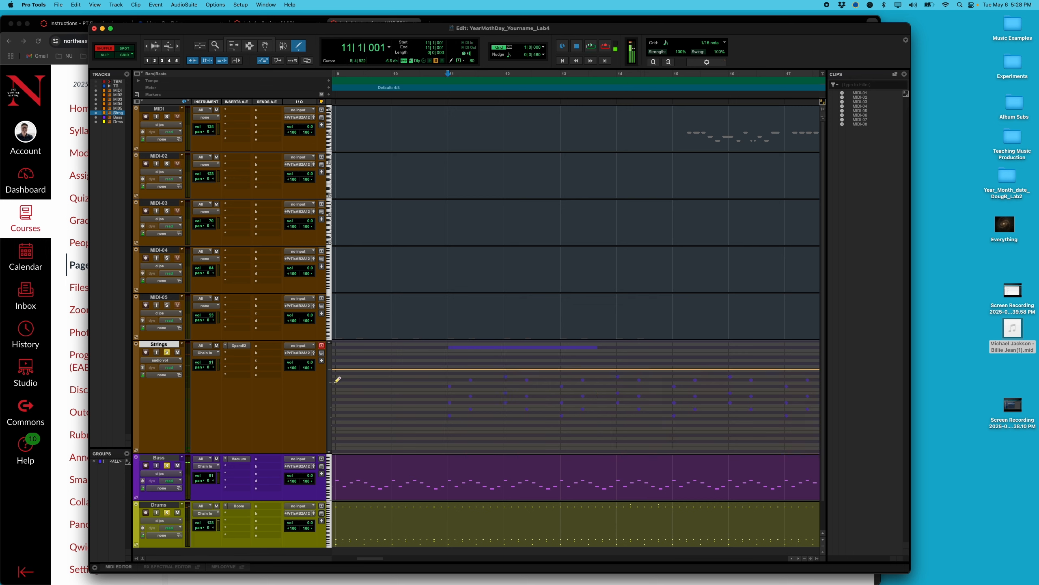
# Show velocity on the Strings track and, with the Grabber tool, raise the chord notes in bars 11 to 13 to maximum velocity and play them.
pyautogui.click(170, 360)
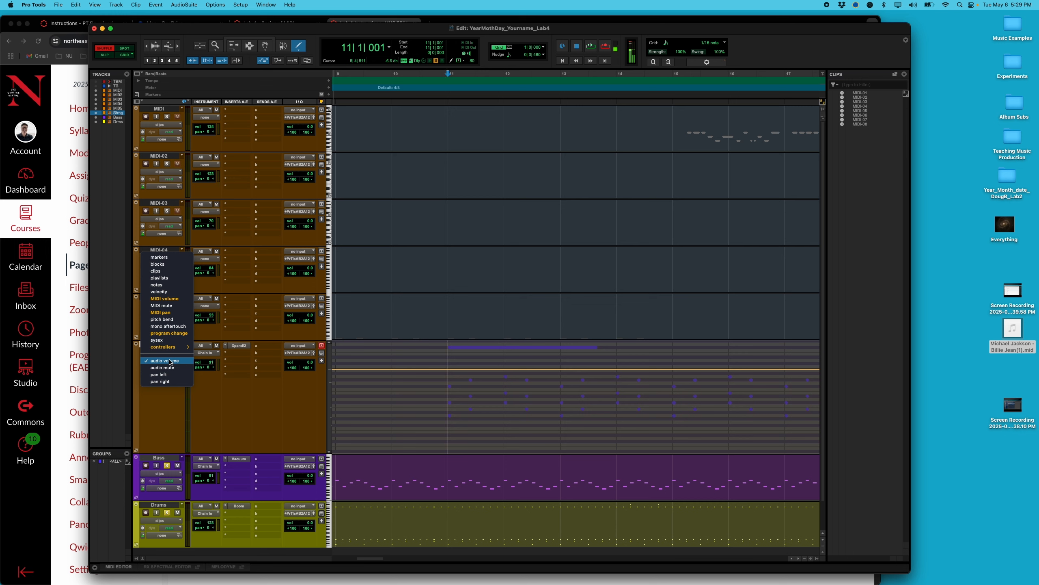
pyautogui.click(170, 292)
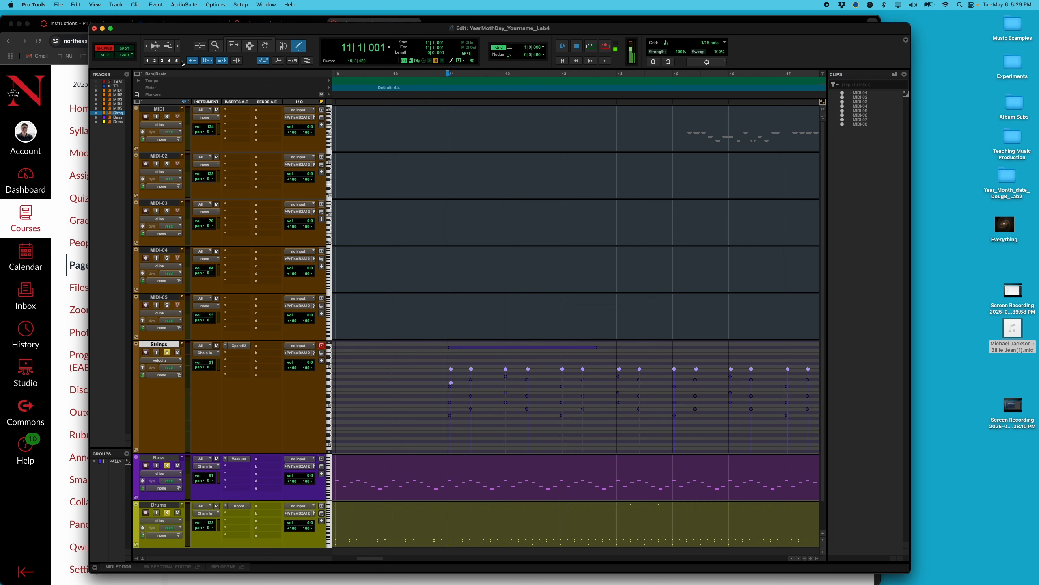
pyautogui.moveTo(691, 387); pyautogui.dragTo(355, 385)
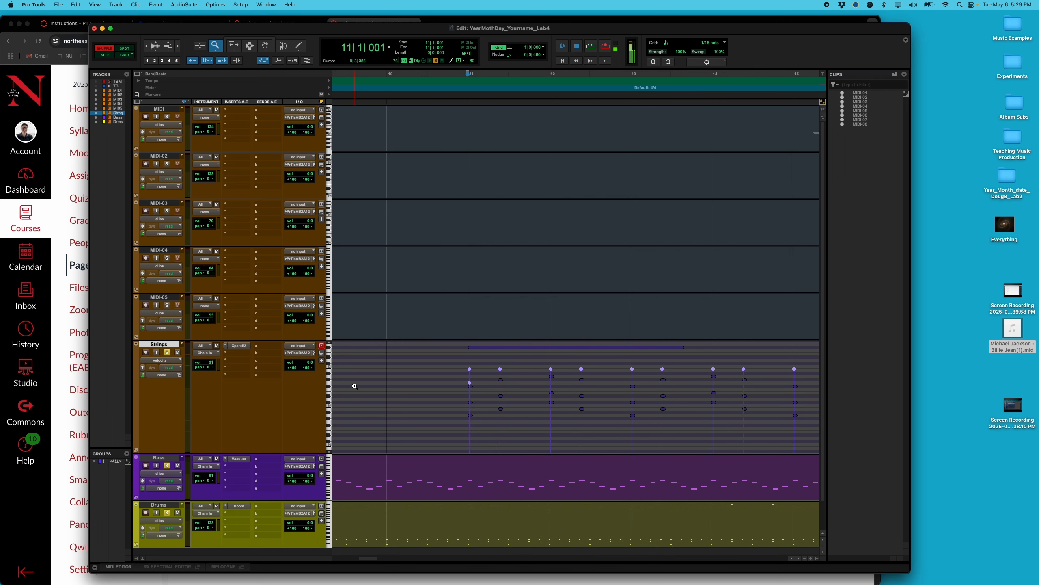
pyautogui.click(168, 361)
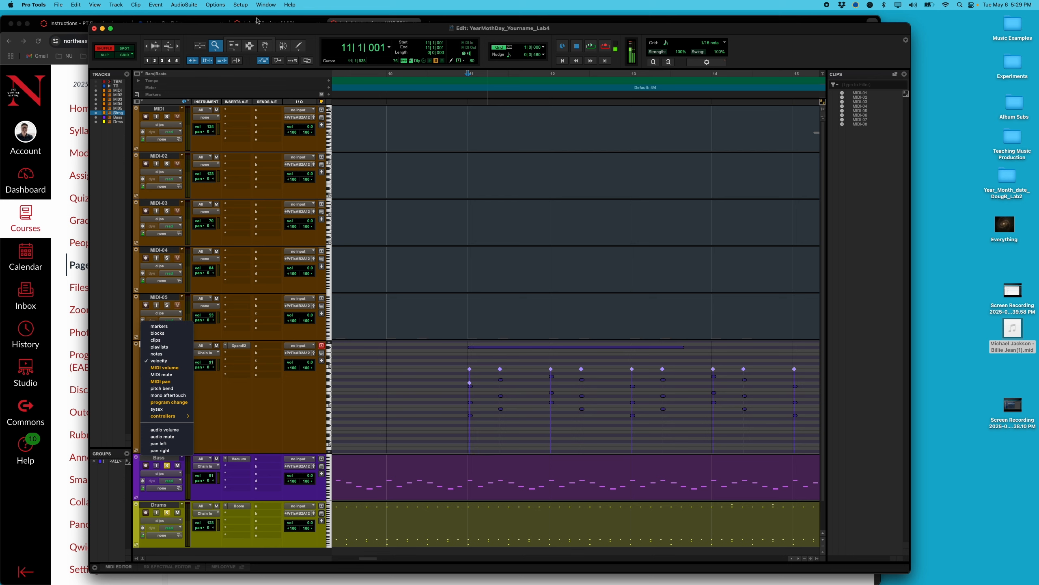
pyautogui.click(266, 50)
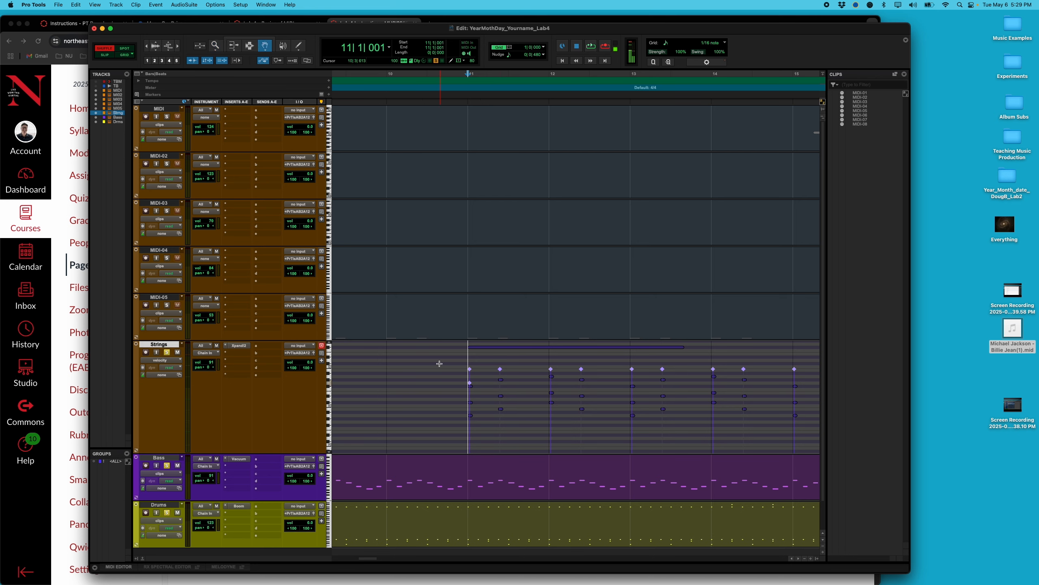
pyautogui.moveTo(439, 363); pyautogui.dragTo(676, 430)
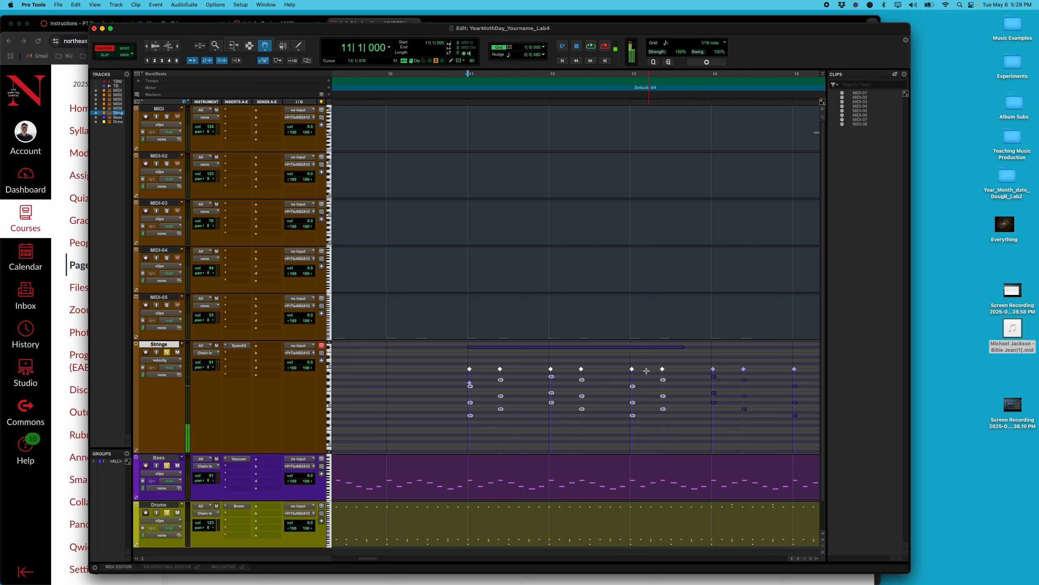
pyautogui.moveTo(632, 370); pyautogui.dragTo(632, 360)
pyautogui.press('space')
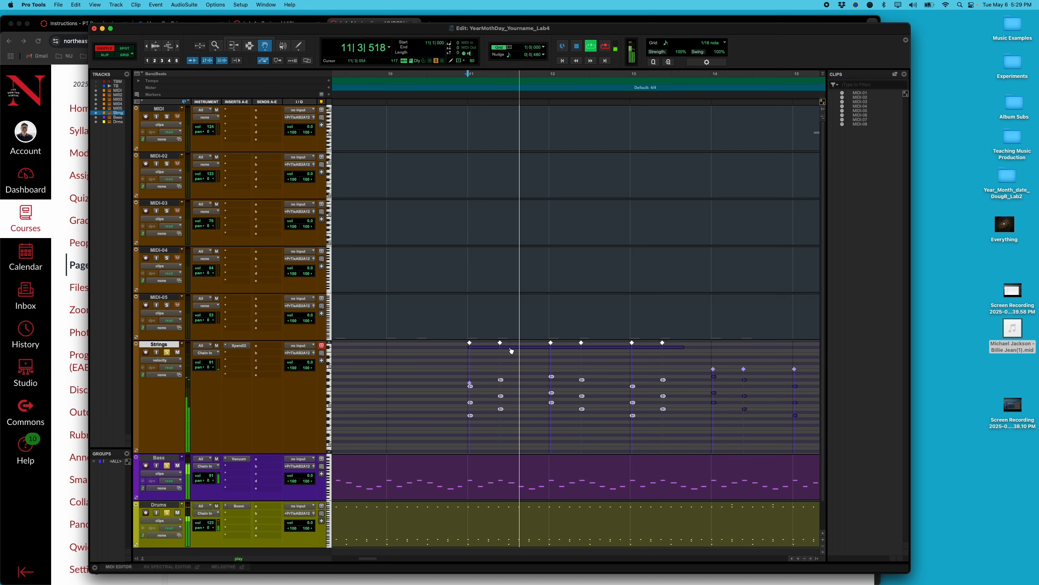
pyautogui.press('space')
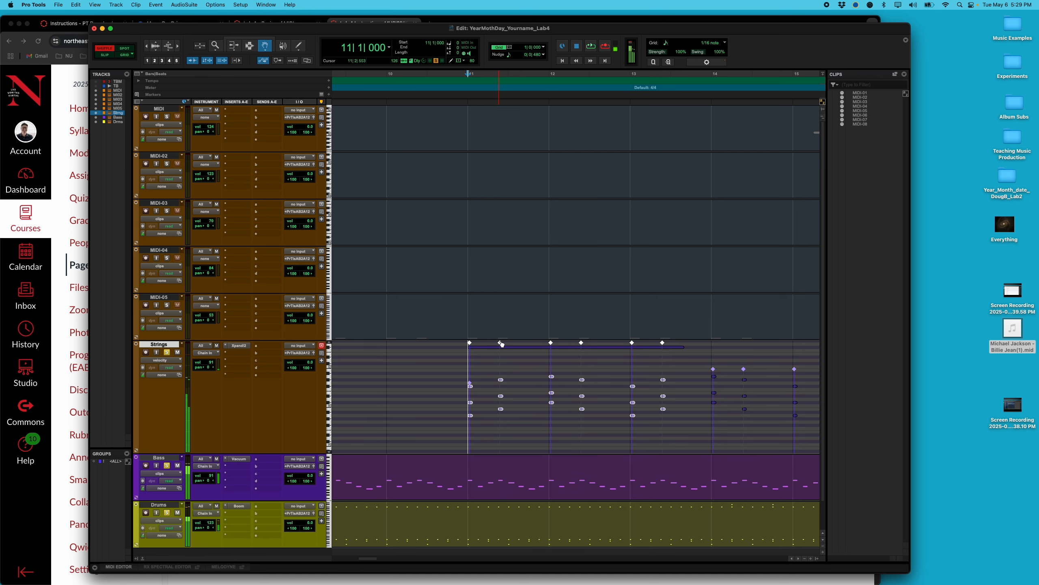
# Lower the velocity of the selected Strings chords to about 17 while playing from bar 11.
pyautogui.moveTo(501, 343); pyautogui.dragTo(498, 419)
pyautogui.press('space')
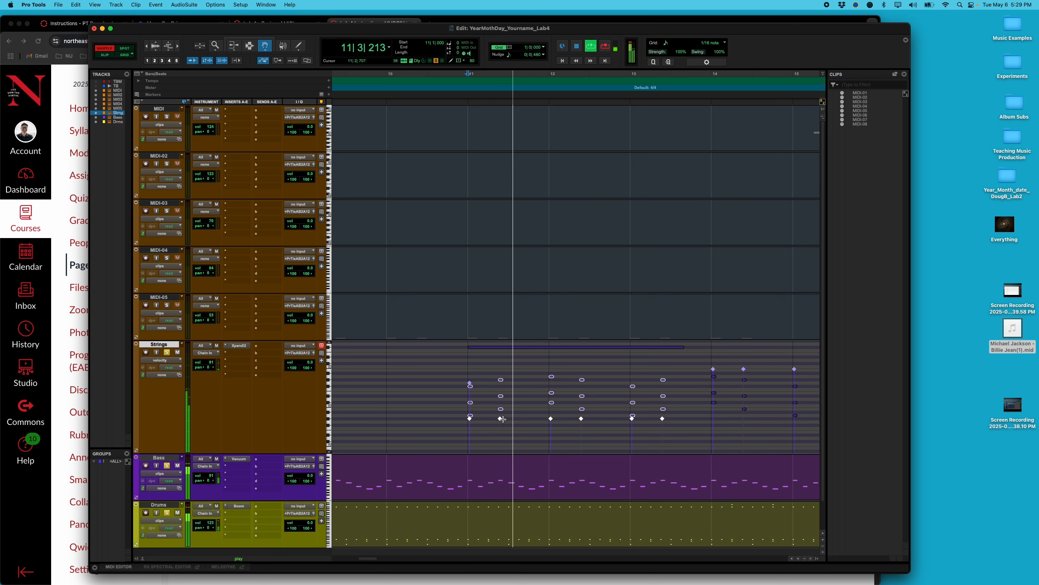
pyautogui.moveTo(499, 420); pyautogui.dragTo(500, 433)
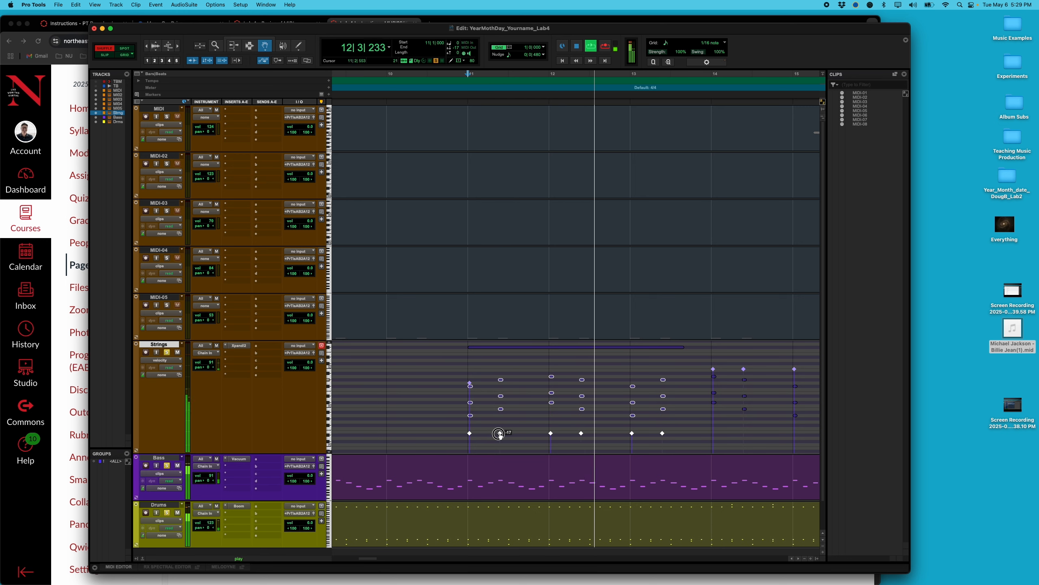
pyautogui.press('space')
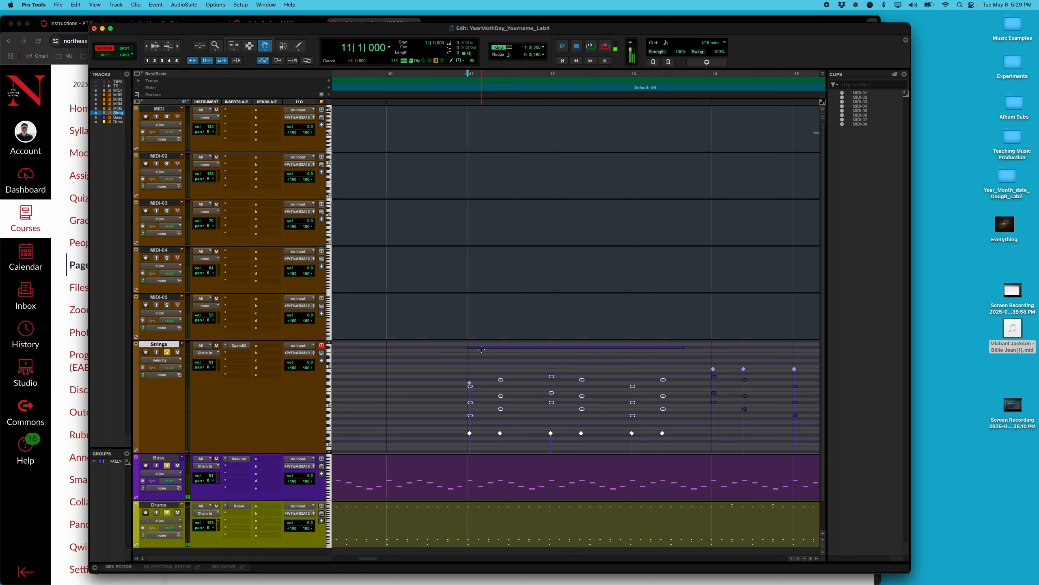
# Switch the Strings track to notes view and delete the long note above the chords.
pyautogui.click(159, 361)
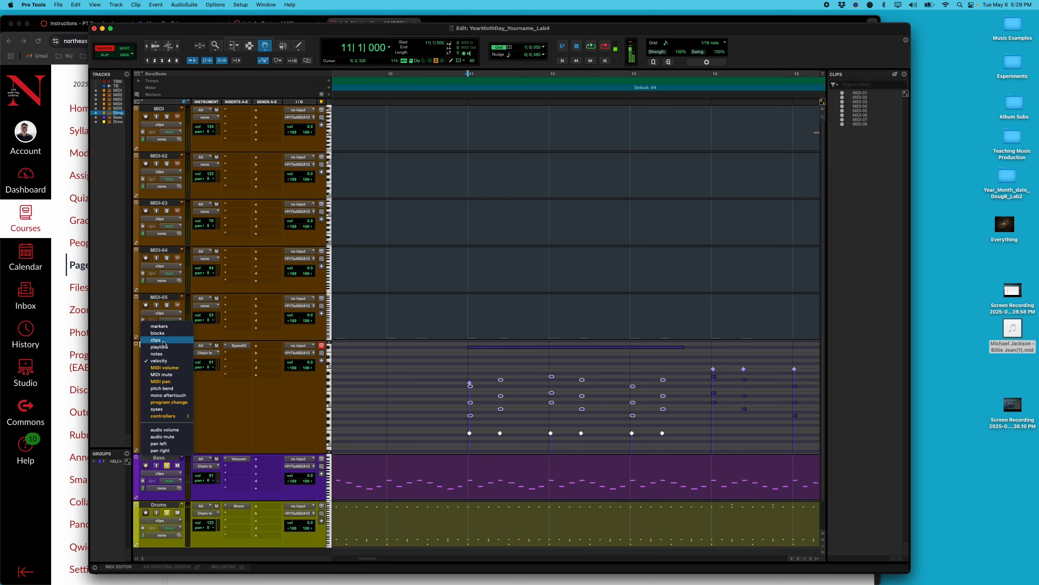
pyautogui.click(163, 354)
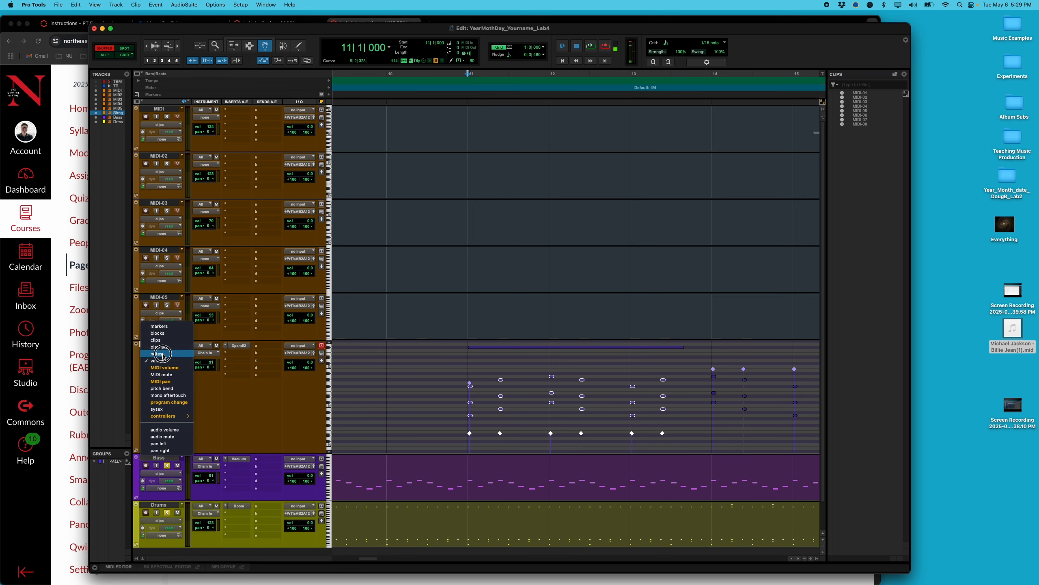
pyautogui.click(517, 348)
pyautogui.press('BackSpace')
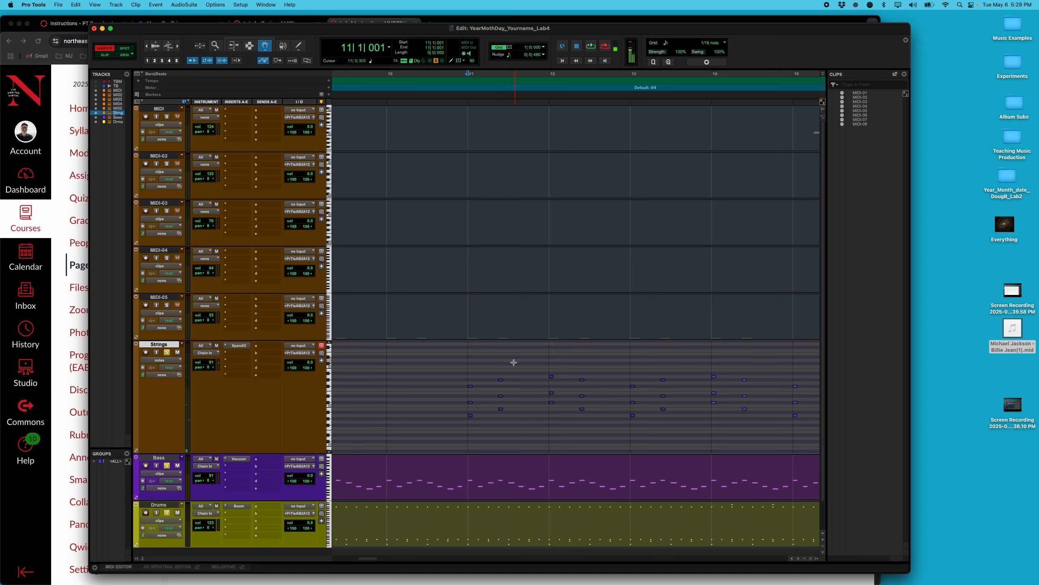
# Show velocity on the Strings track, select the chord notes in bars 11 to 13 and raise them to maximum velocity during playback.
pyautogui.click(171, 361)
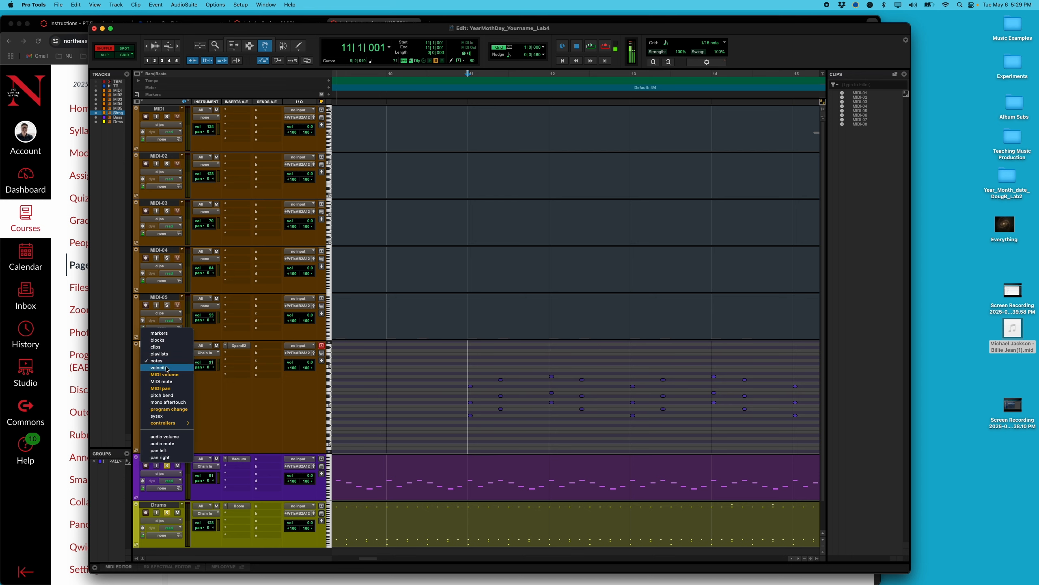
pyautogui.click(160, 367)
pyautogui.press('space')
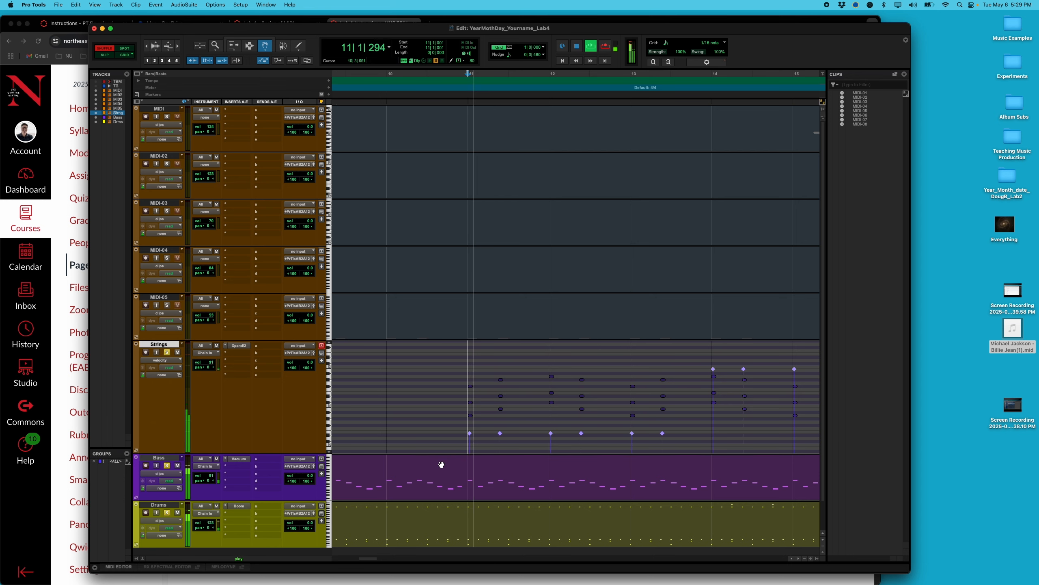
pyautogui.press('space')
pyautogui.moveTo(449, 377); pyautogui.dragTo(683, 439)
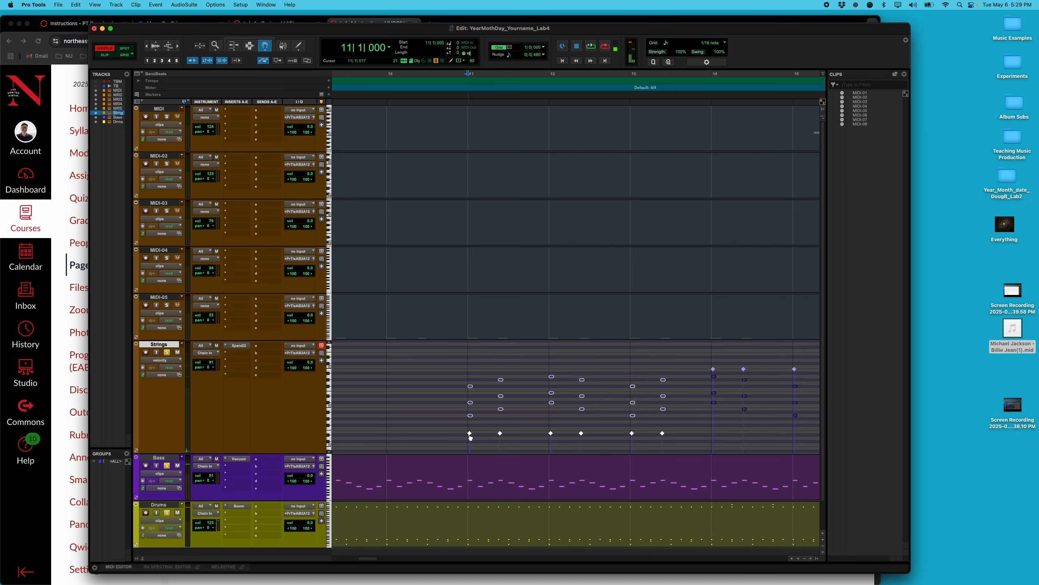
pyautogui.press('space')
pyautogui.moveTo(470, 432); pyautogui.dragTo(465, 341)
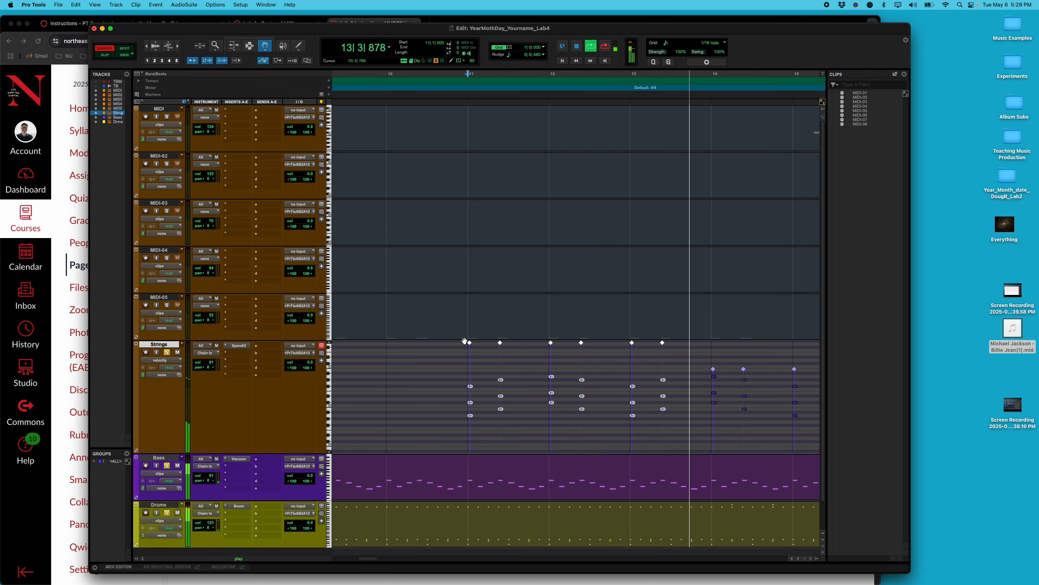
pyautogui.press('space')
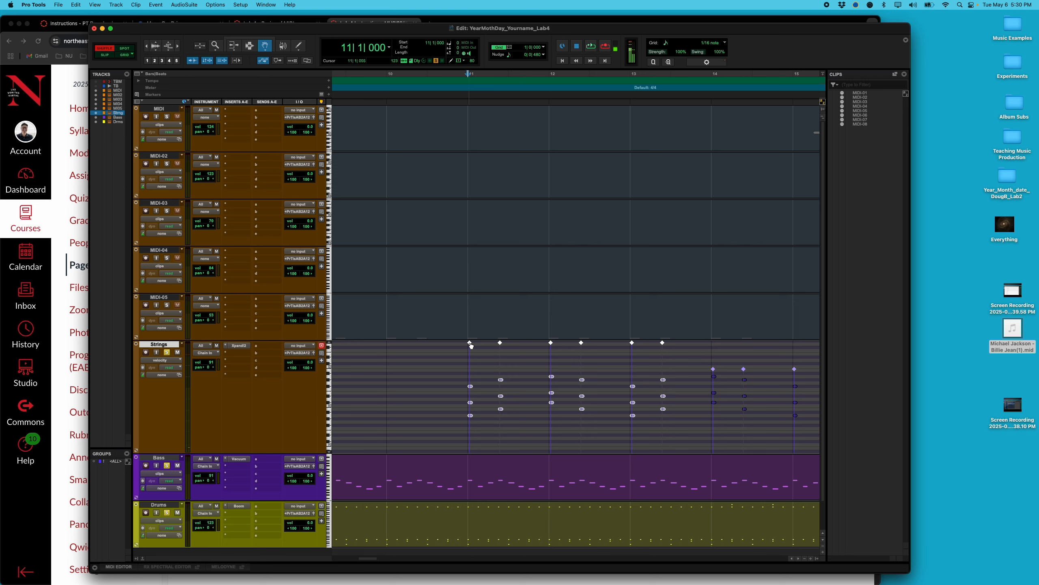
pyautogui.moveTo(470, 343); pyautogui.dragTo(470, 339)
# Switch to the Lab 4 instructions in Chrome and review the Common Parameters, Save Session and Zipping and Sharing sections.
pyautogui.click(68, 423)
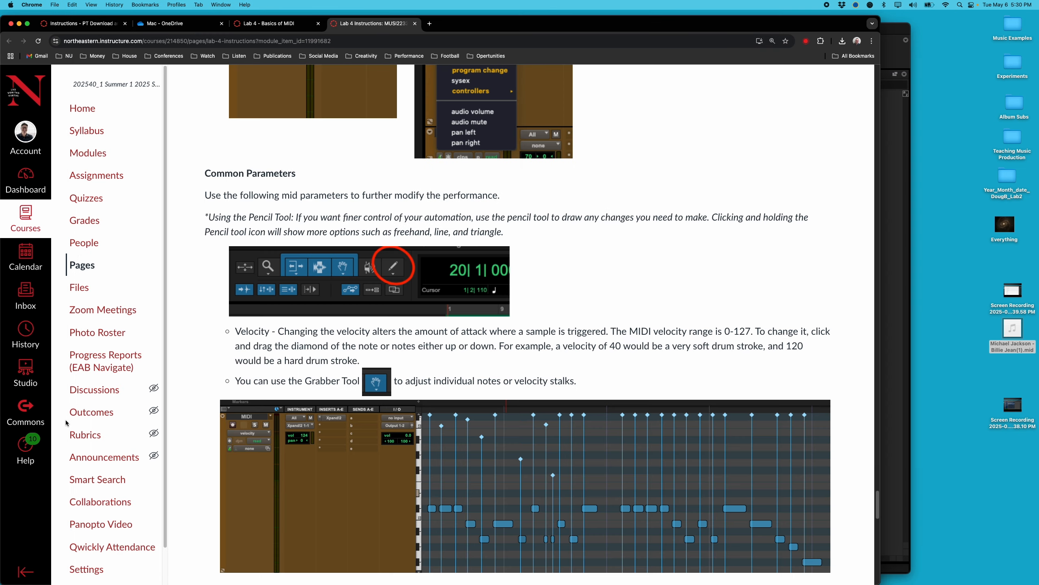
pyautogui.scroll(-6, 380, 390)
pyautogui.scroll(-10, 380, 391)
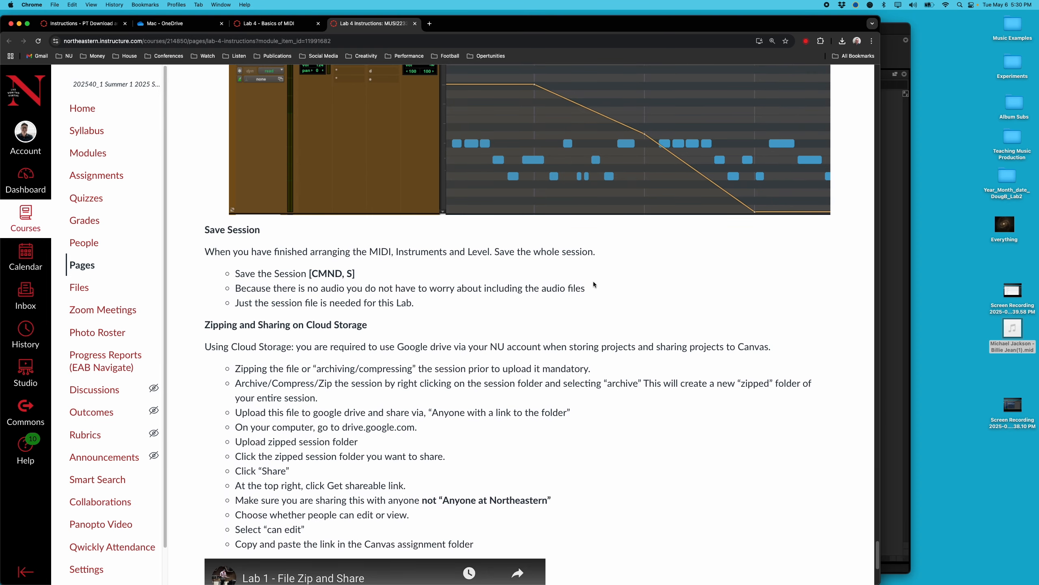
# Return to Pro Tools, reveal the desktop and move the YearMothDay_Yourname_Lab4 session folder slightly higher.
pyautogui.click(895, 32)
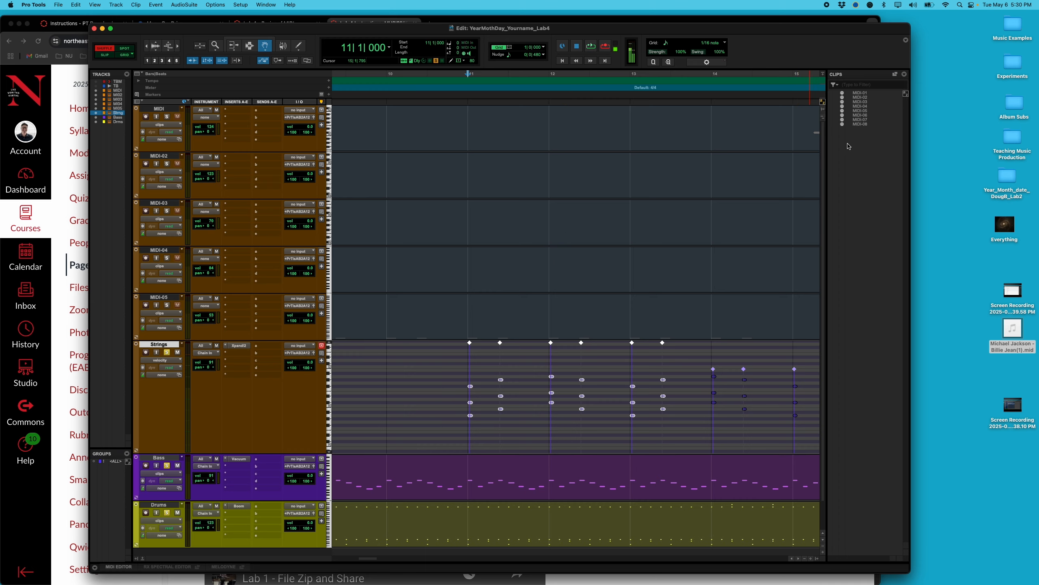
pyautogui.press('F11')
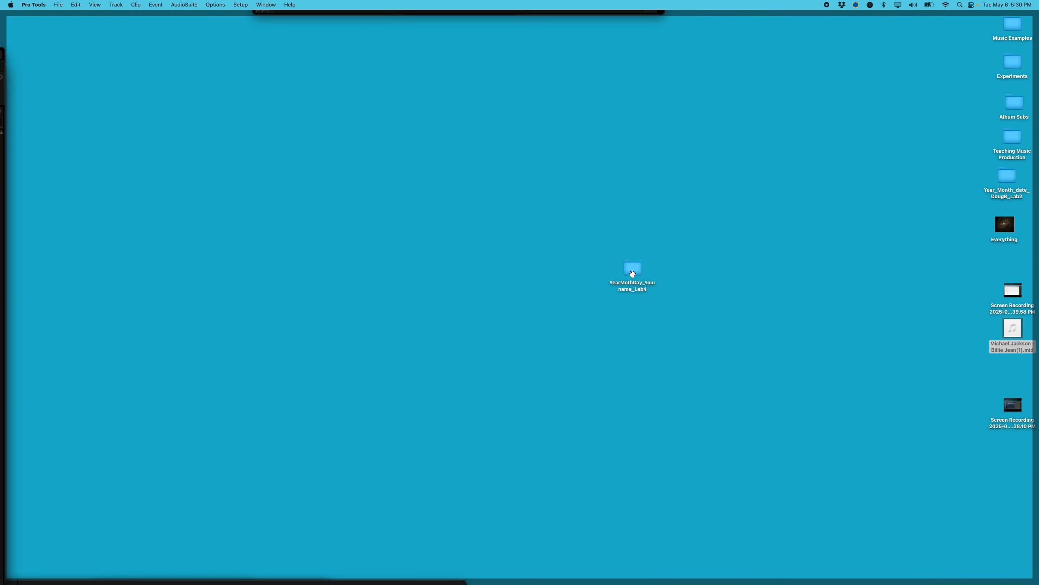
pyautogui.moveTo(635, 273); pyautogui.dragTo(606, 199)
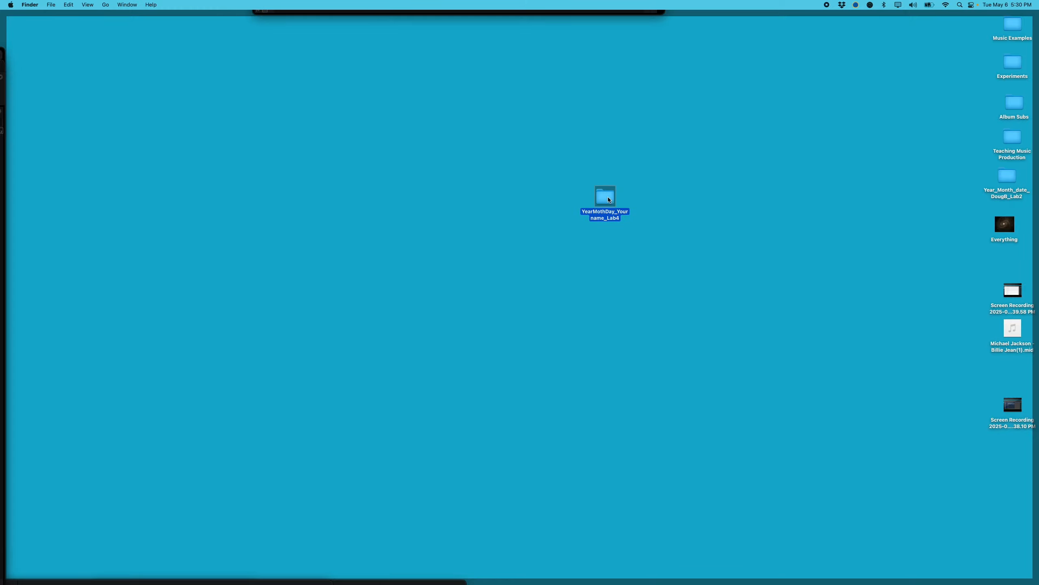
# Open the YearMothDay_Yourname_Lab4 folder and inspect its Audio Files and Bounced Files folders and the .ptx session file.
pyautogui.doubleClick(606, 200)
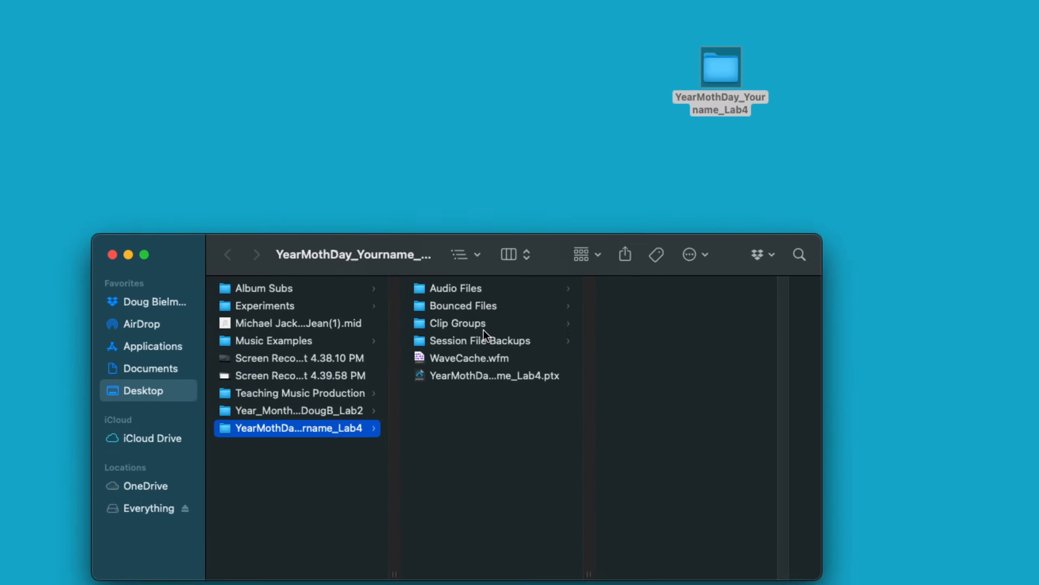
pyautogui.click(500, 287)
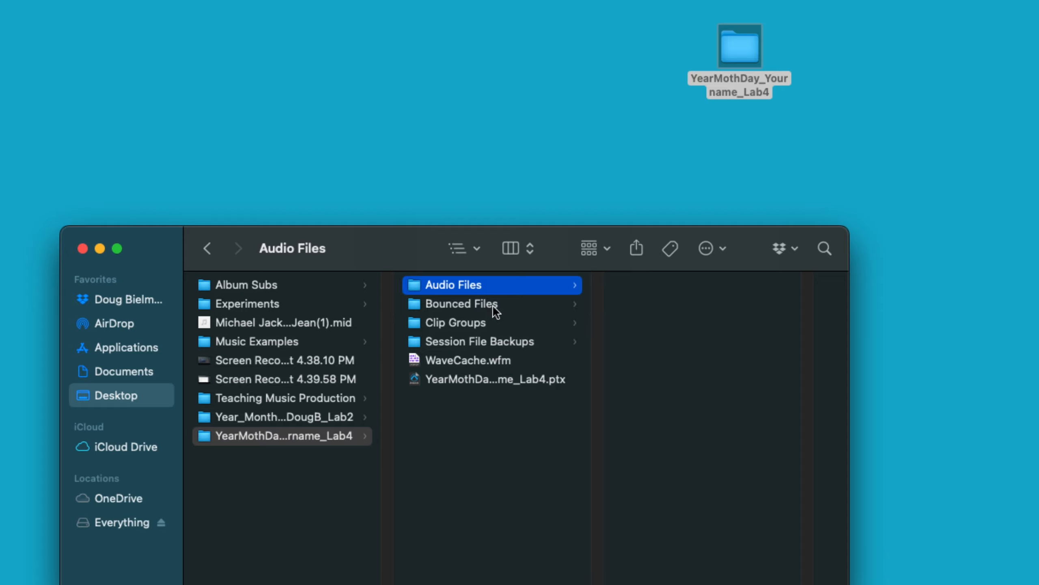
pyautogui.click(492, 305)
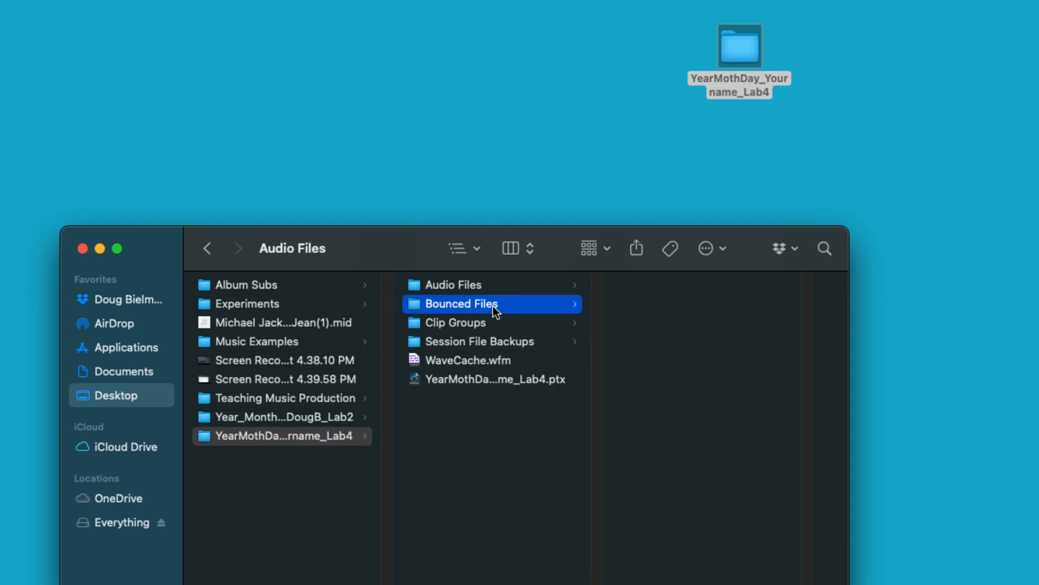
pyautogui.click(493, 381)
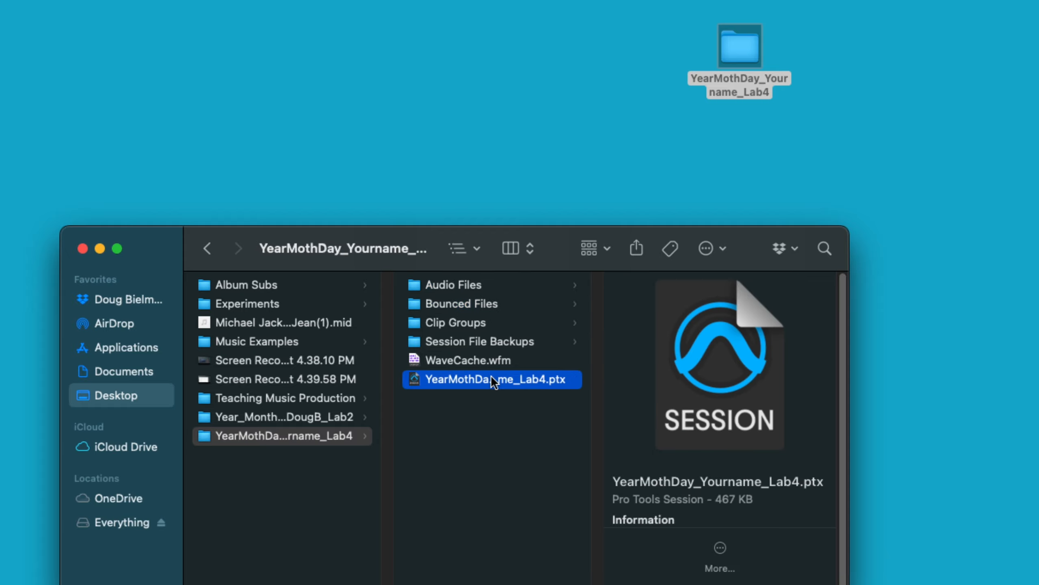
pyautogui.click(493, 283)
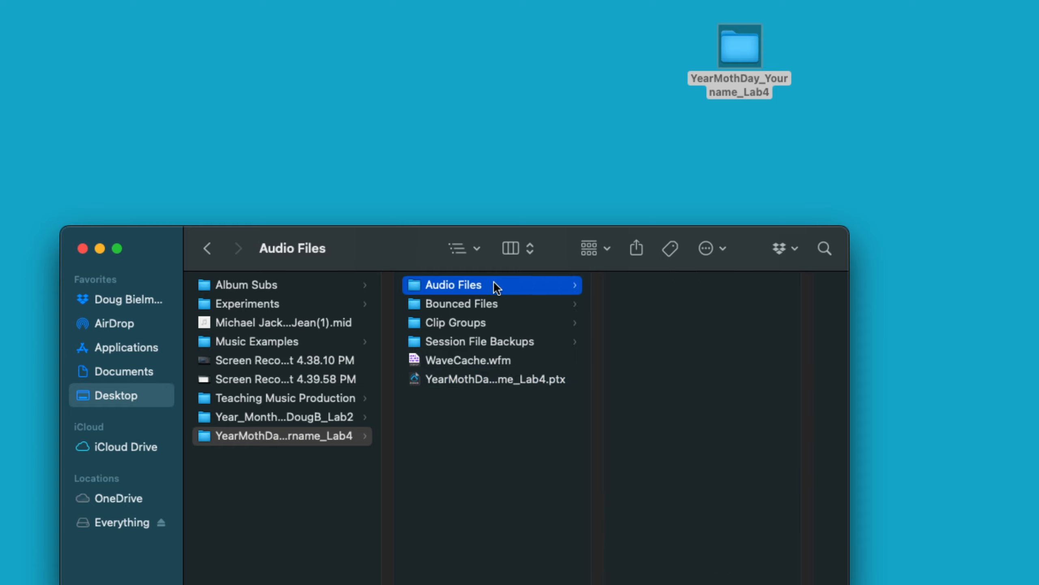
pyautogui.click(500, 307)
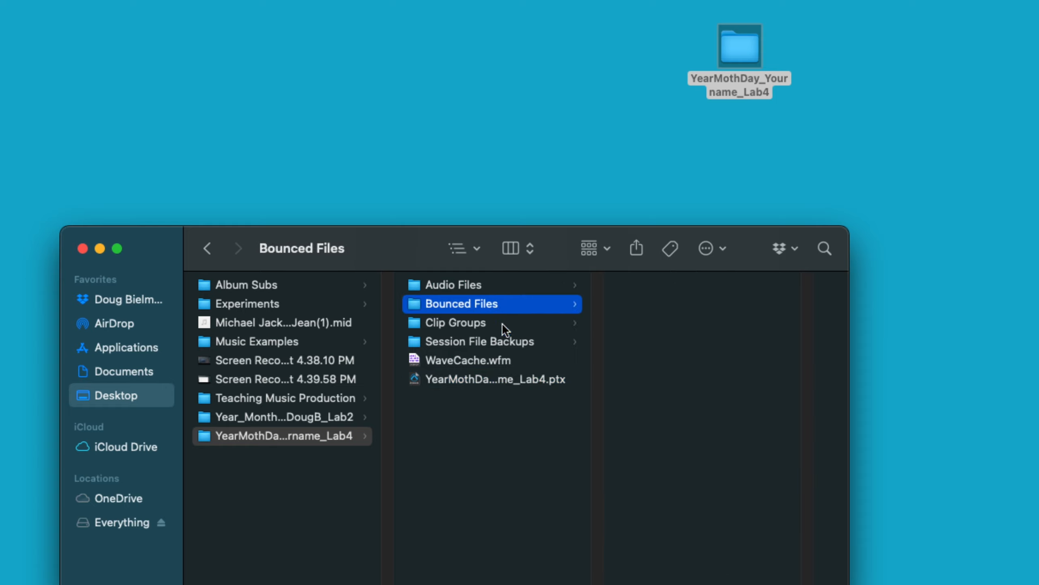
pyautogui.click(482, 383)
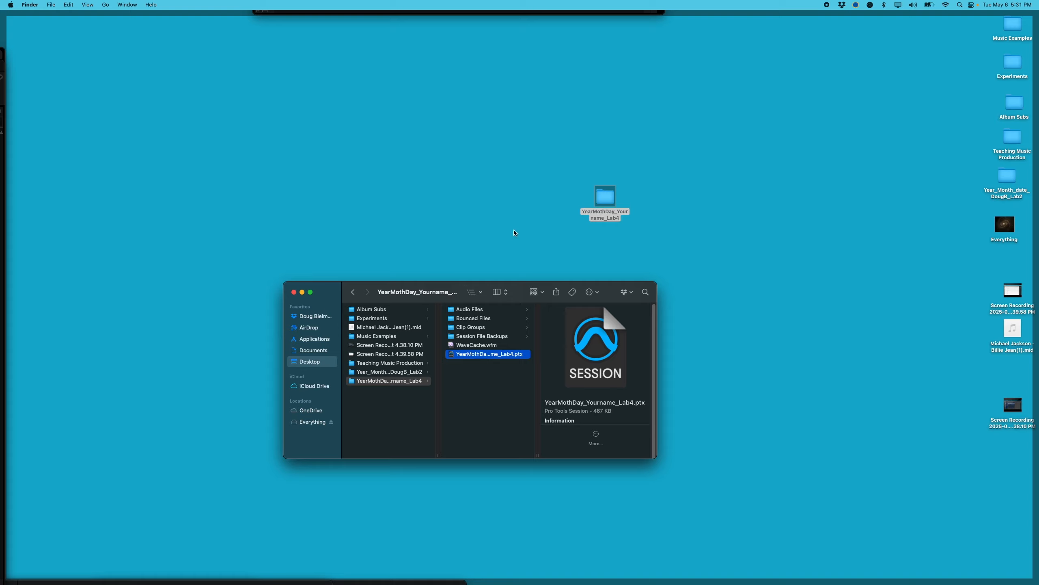
# Compress the YearMothDay_Yourname_Lab4 folder on the desktop into a zip file, and return to the Pro Tools session.
pyautogui.click(541, 215)
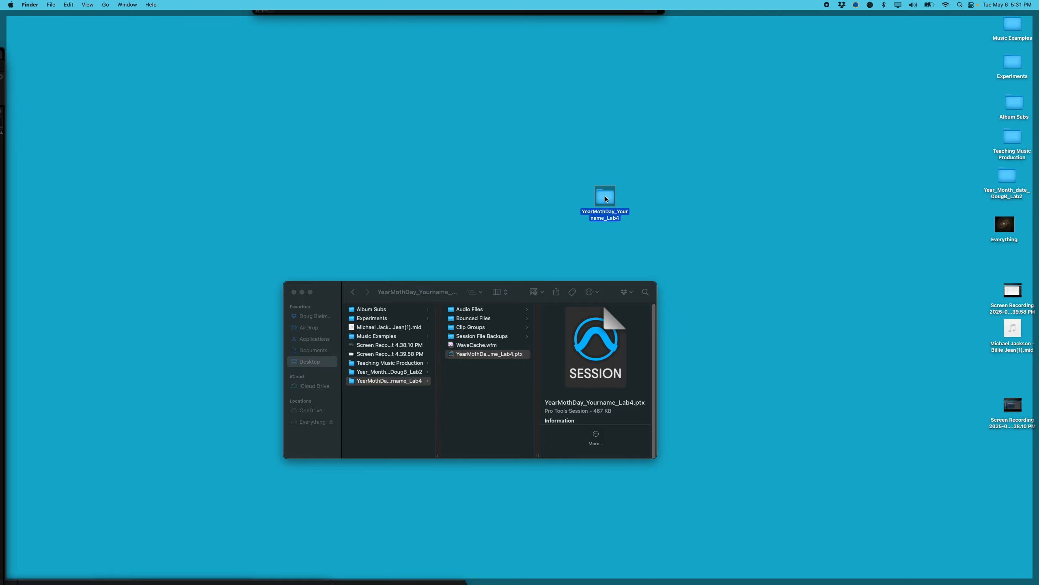
pyautogui.rightClick(607, 199)
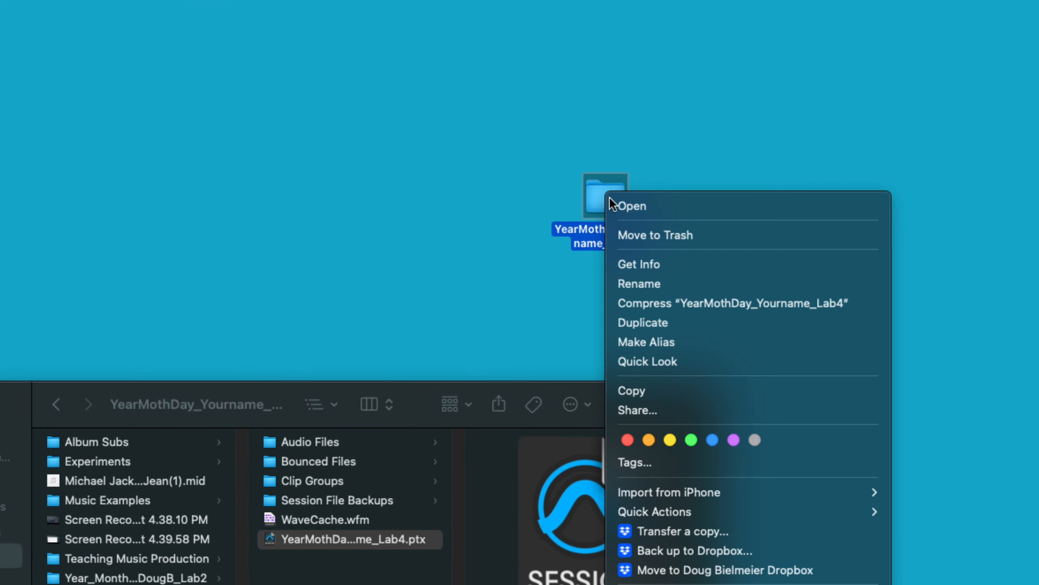
pyautogui.click(743, 303)
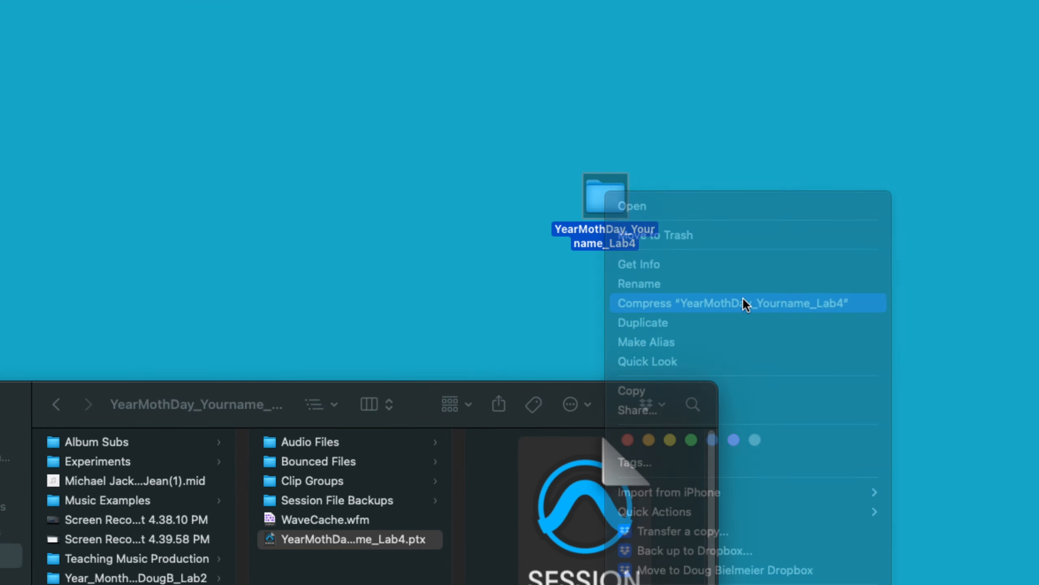
pyautogui.moveTo(637, 210); pyautogui.dragTo(816, 240)
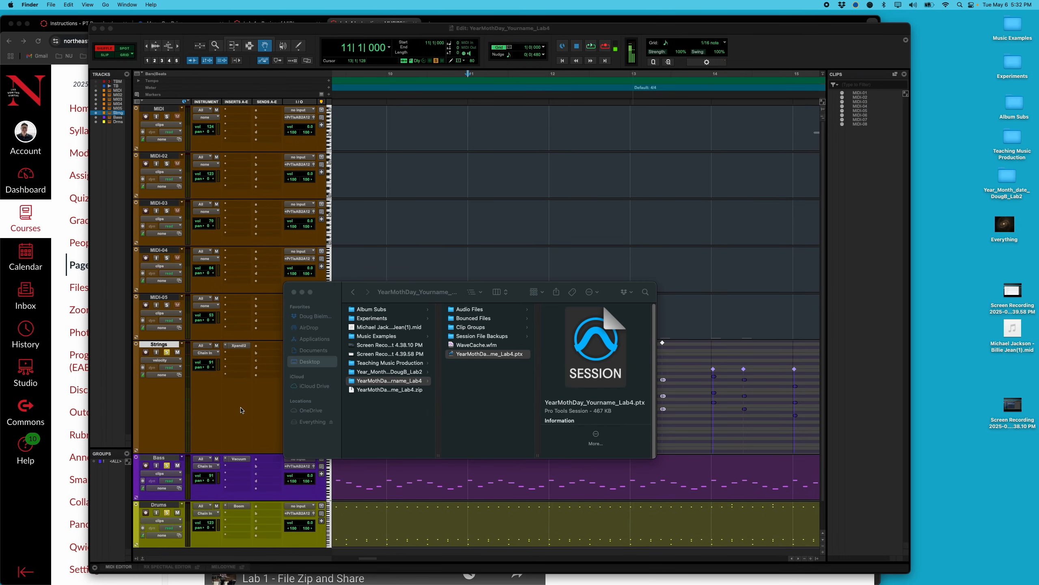
pyautogui.click(259, 464)
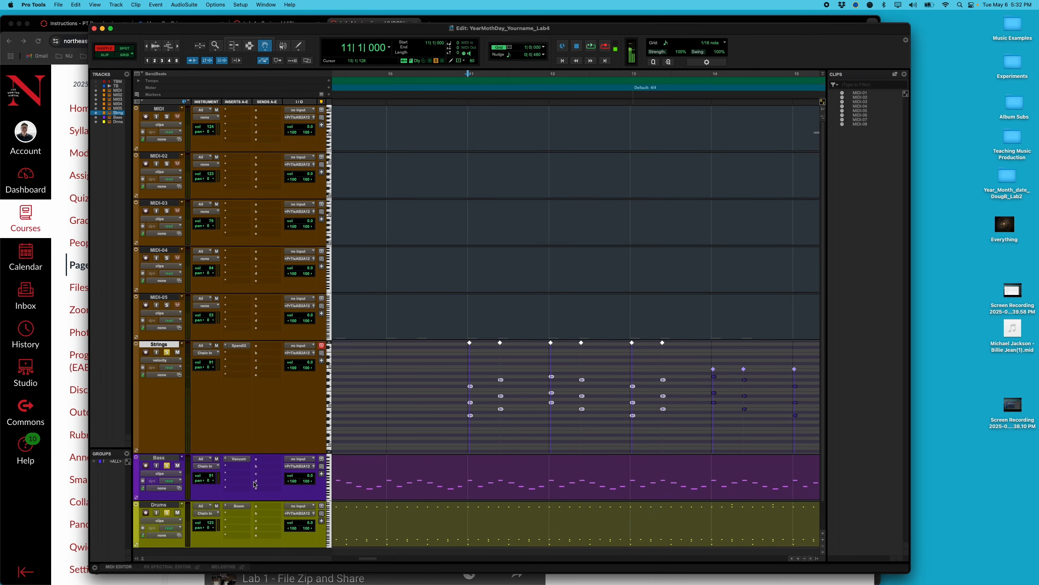